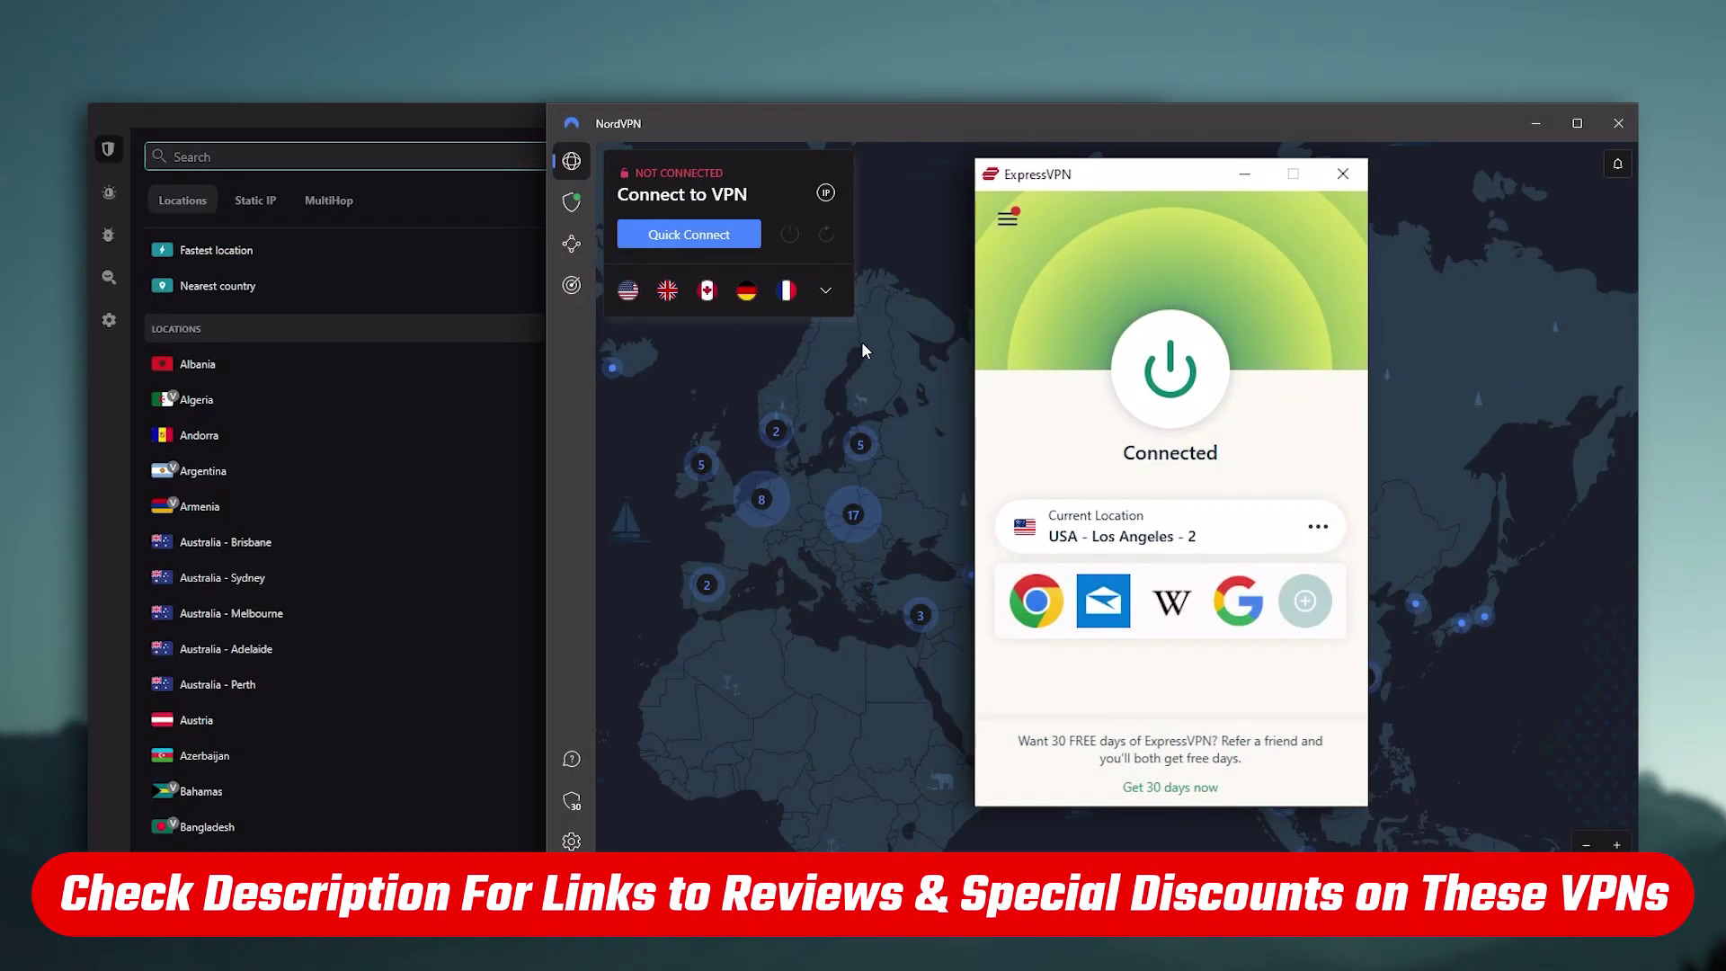
Collapse NordVPN's server list, then view Surfshark's Alert data-breach page and return to its locations list.
scroll(481, 504, down, 3)
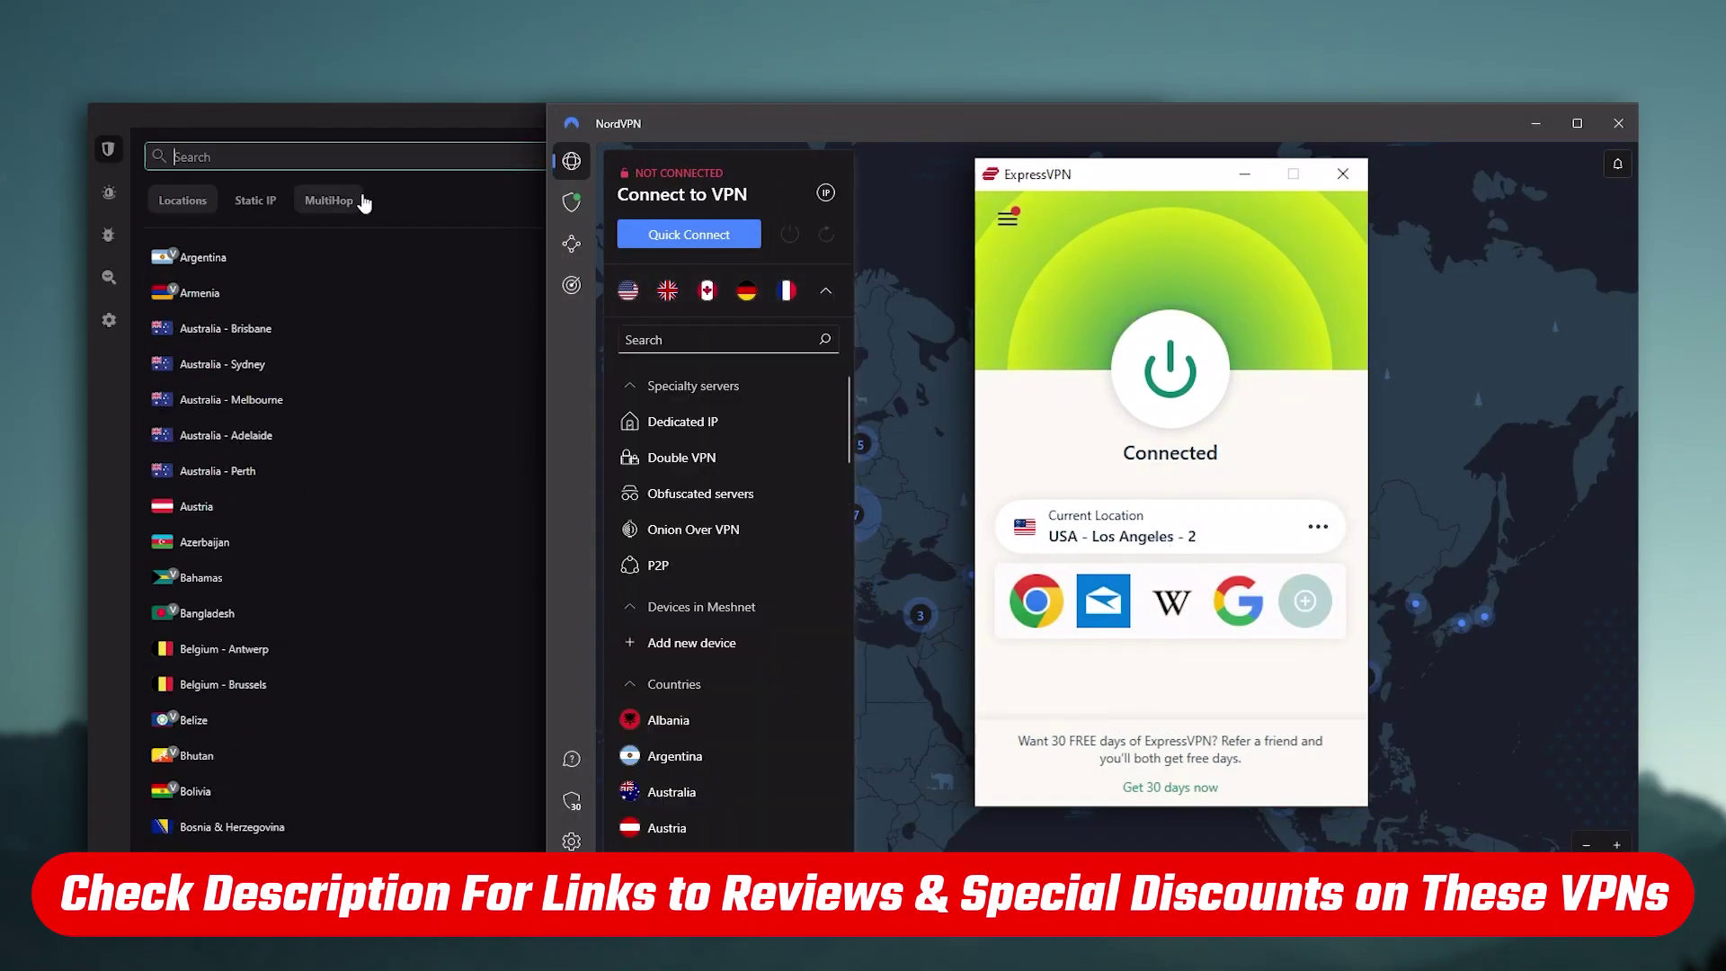
click(826, 291)
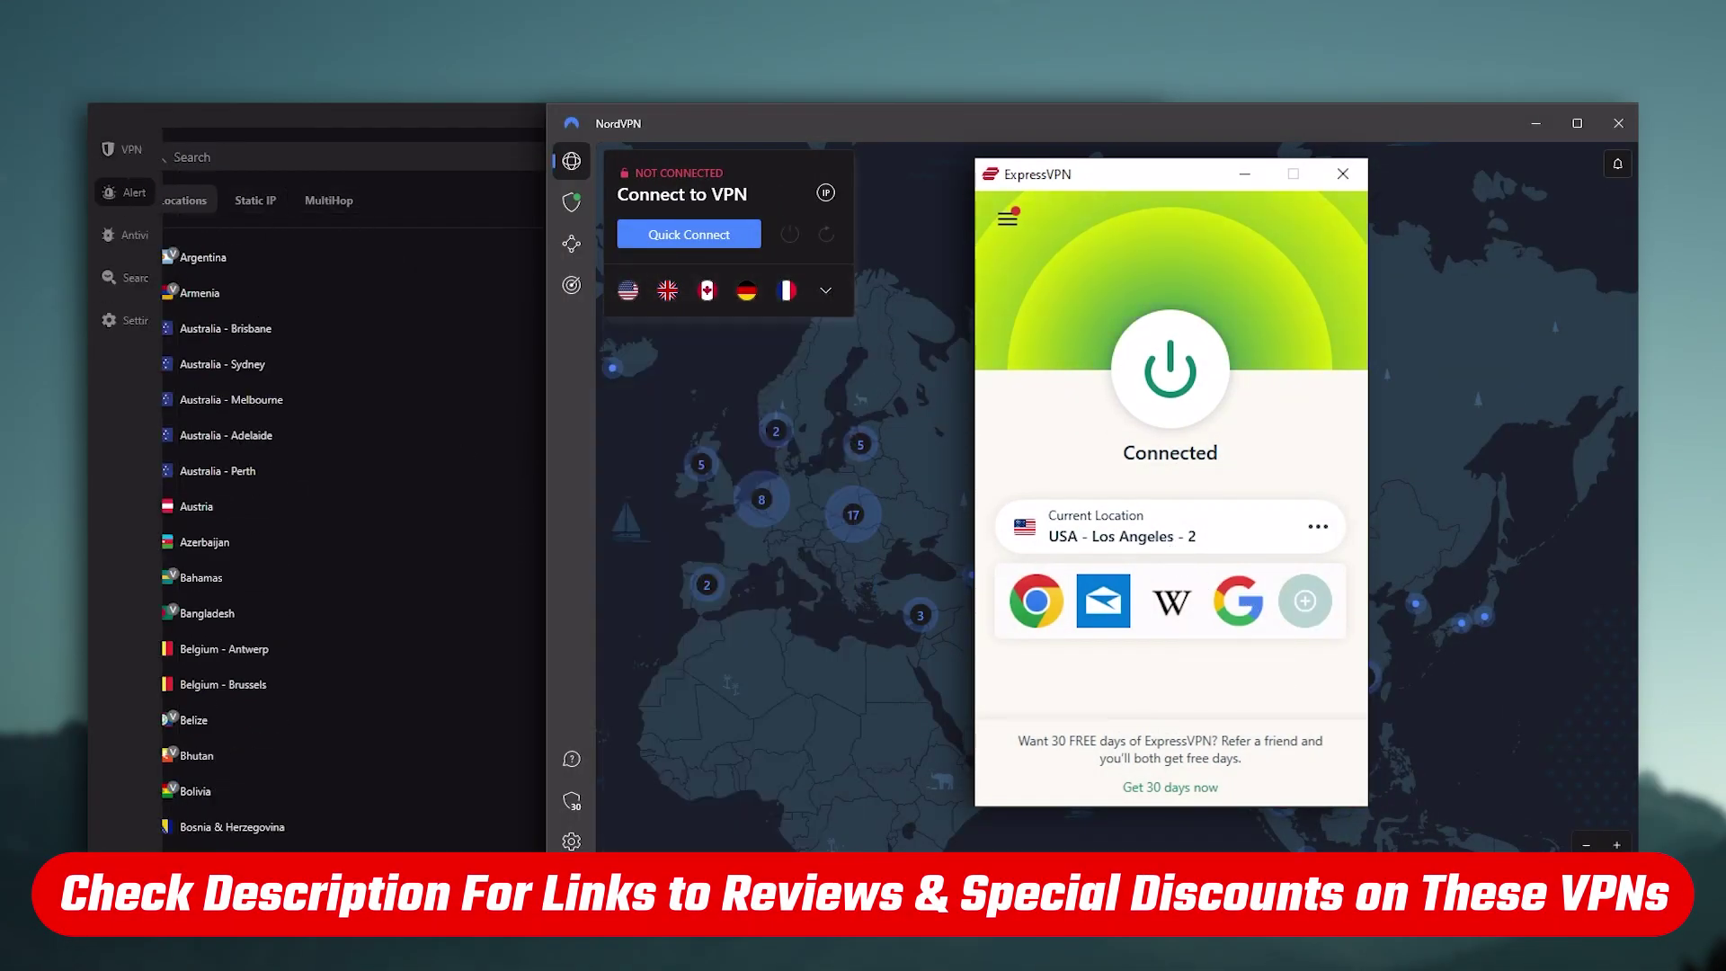
click(126, 193)
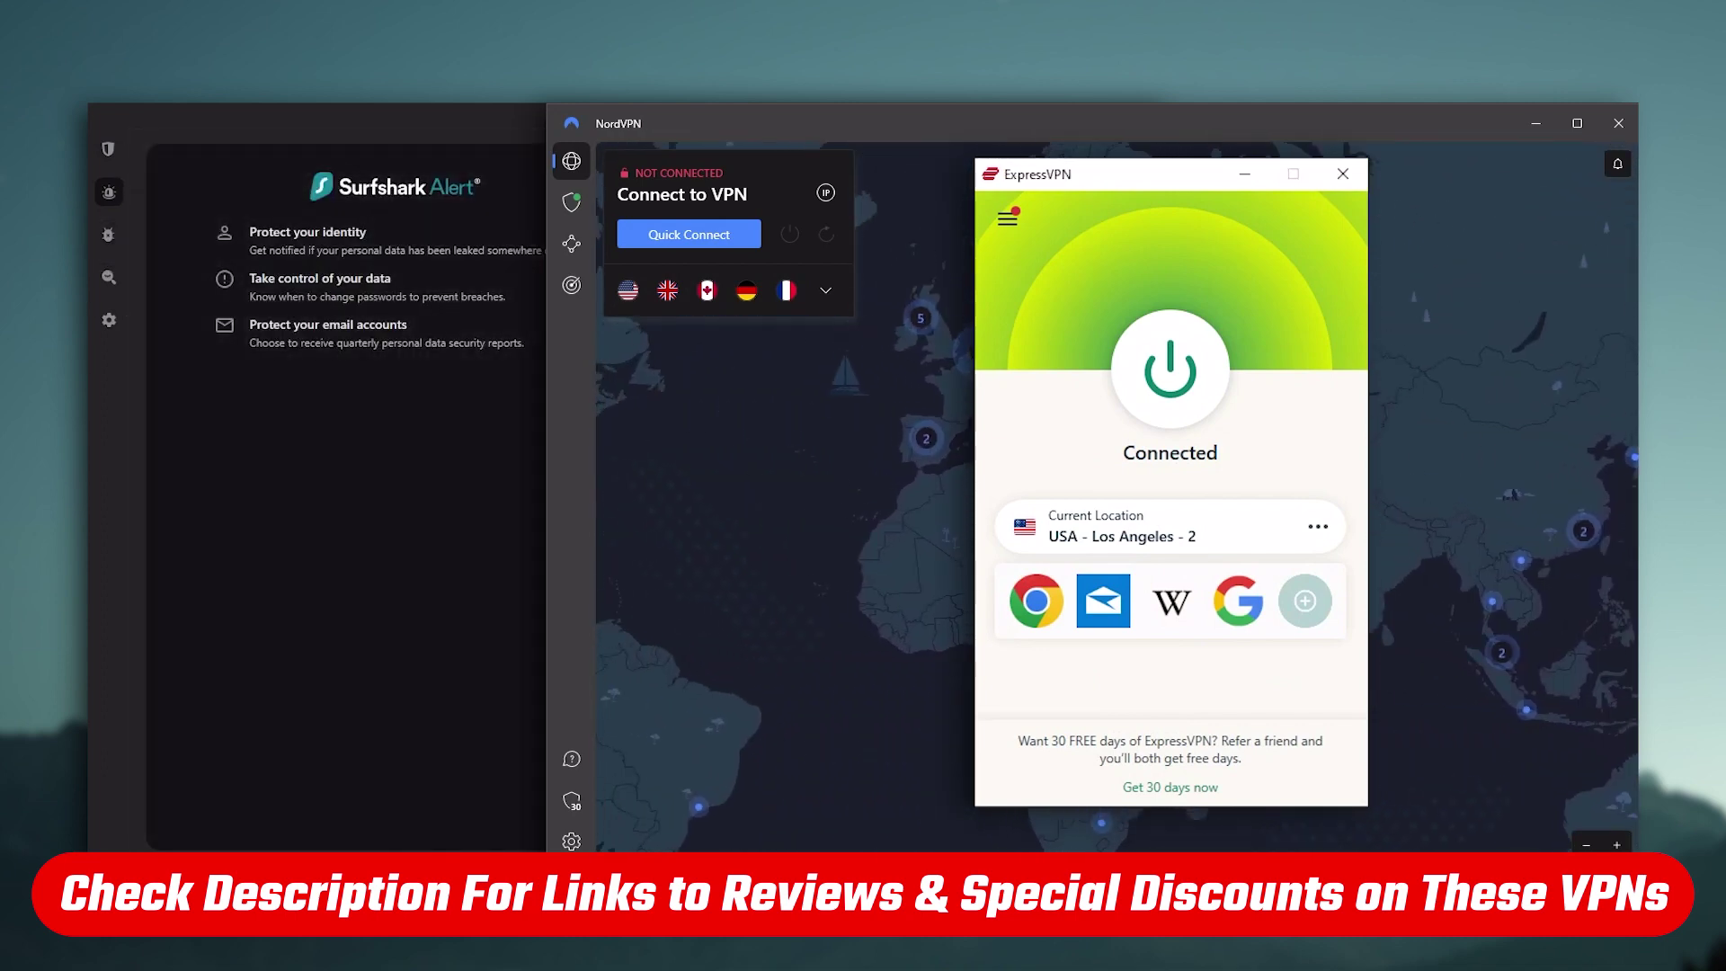
click(108, 150)
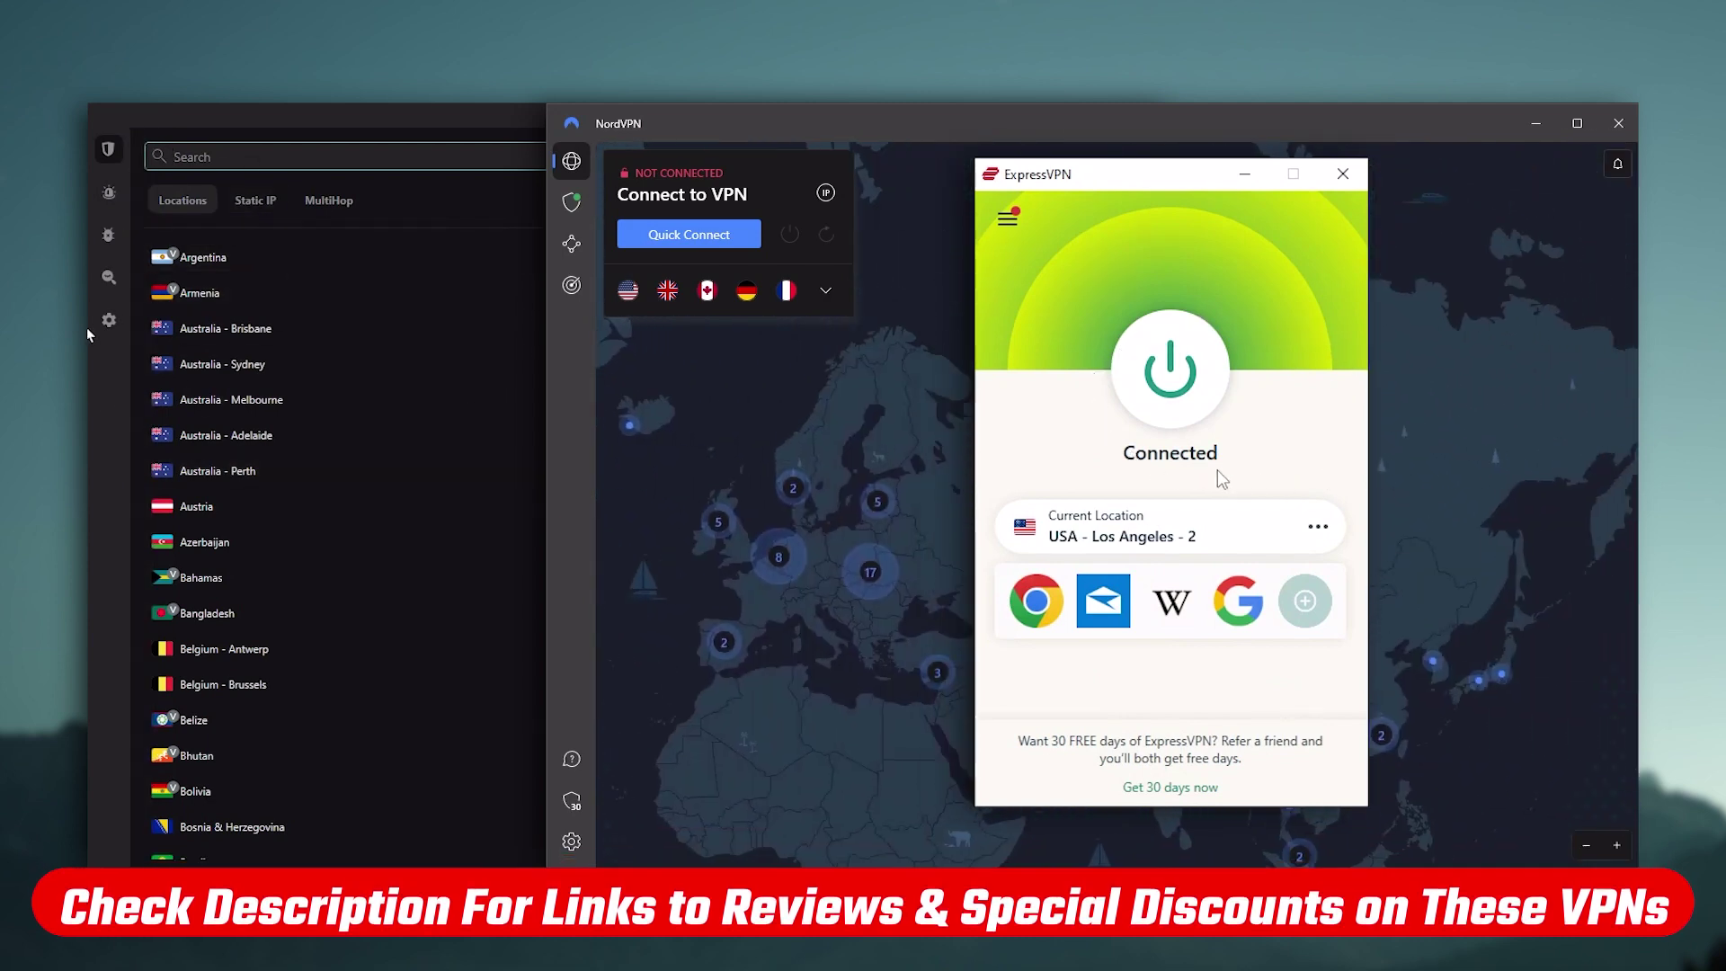
mouse_move(128, 272)
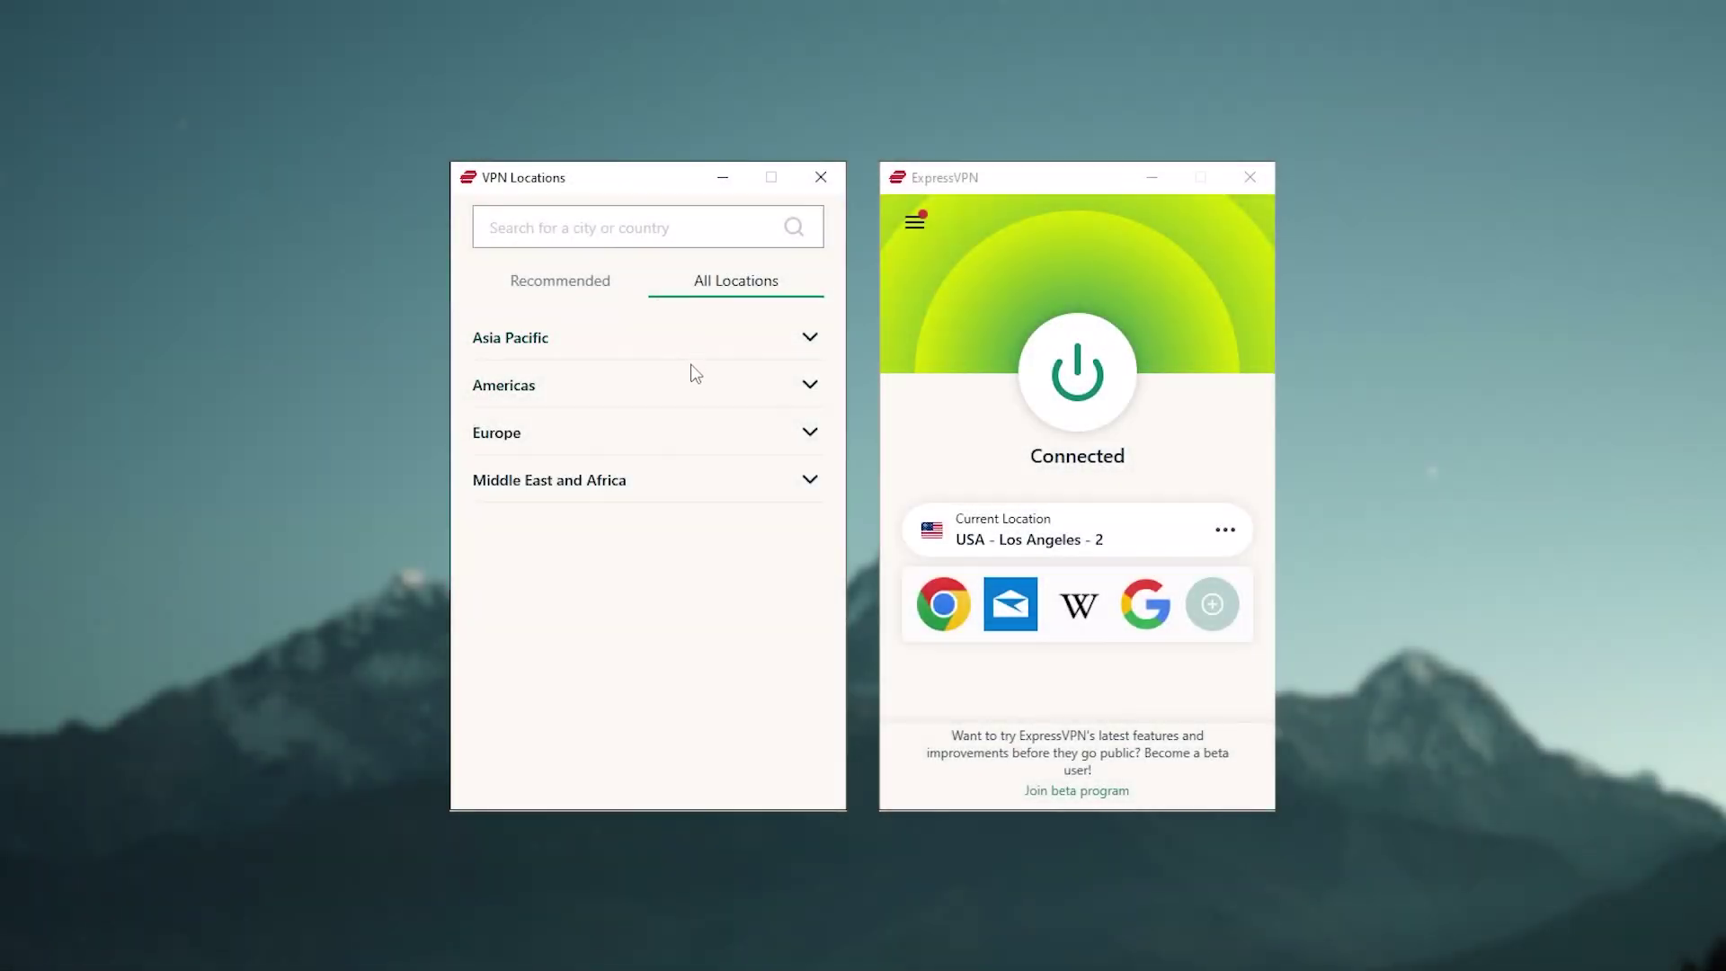
Expand and scroll through the Americas and Europe country lists in VPN Locations.
click(806, 389)
scroll(694, 476, down, 6)
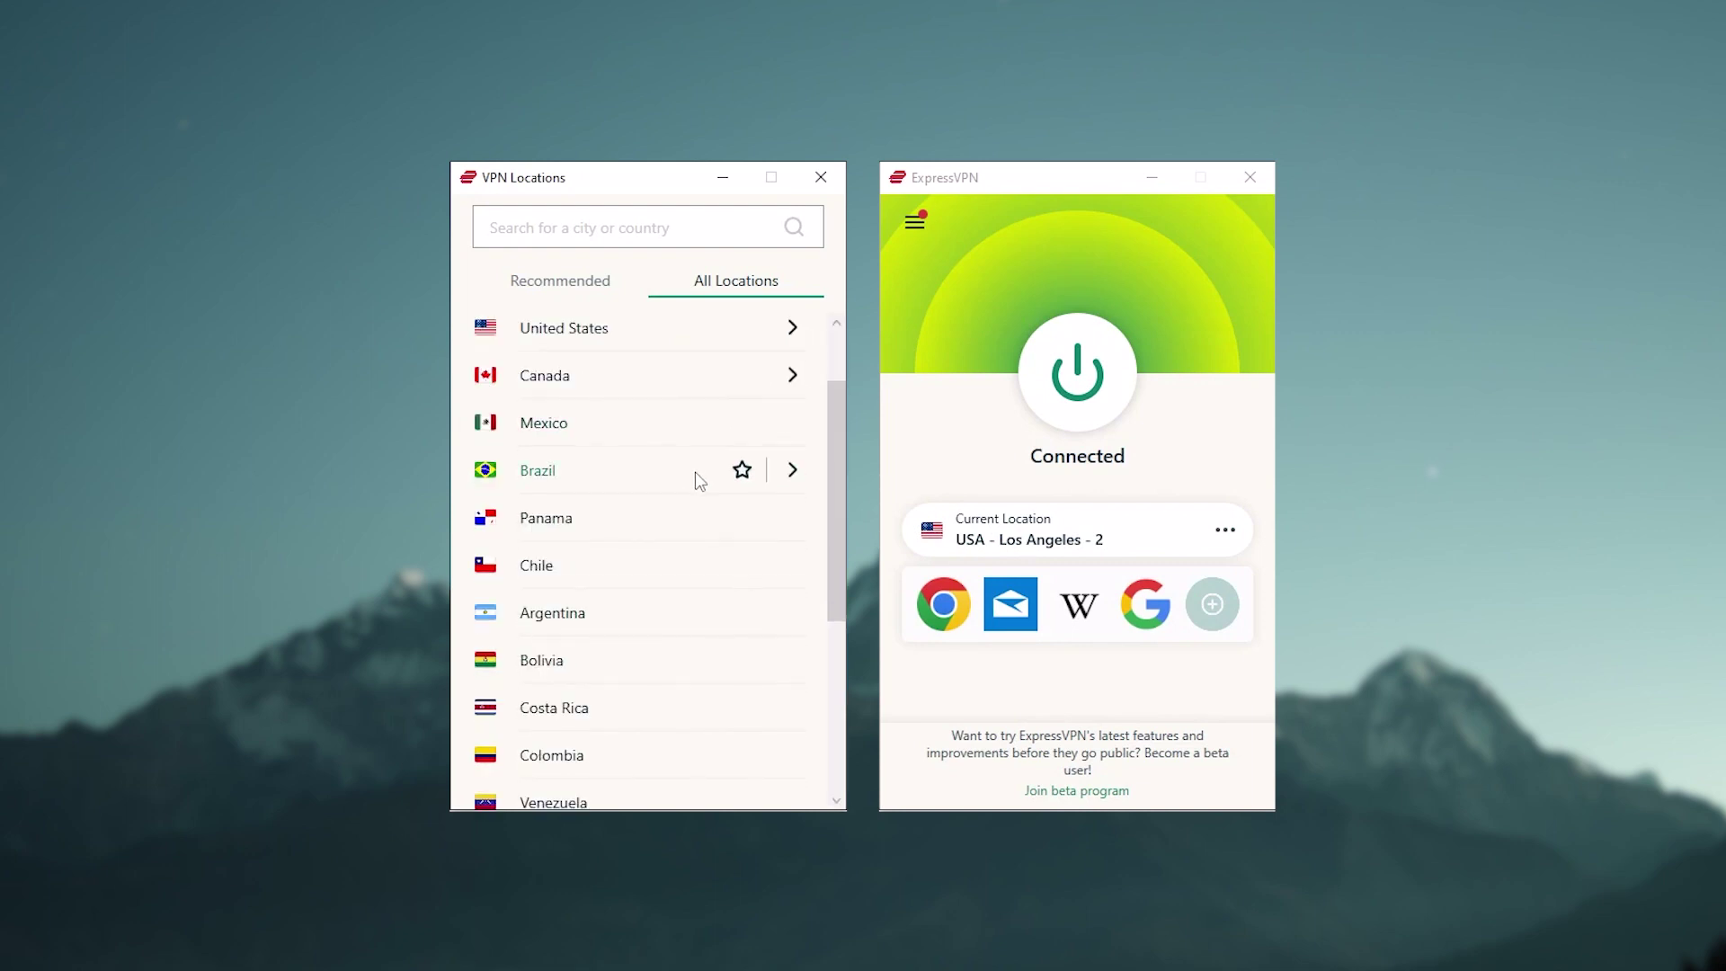
scroll(690, 481, down, 2)
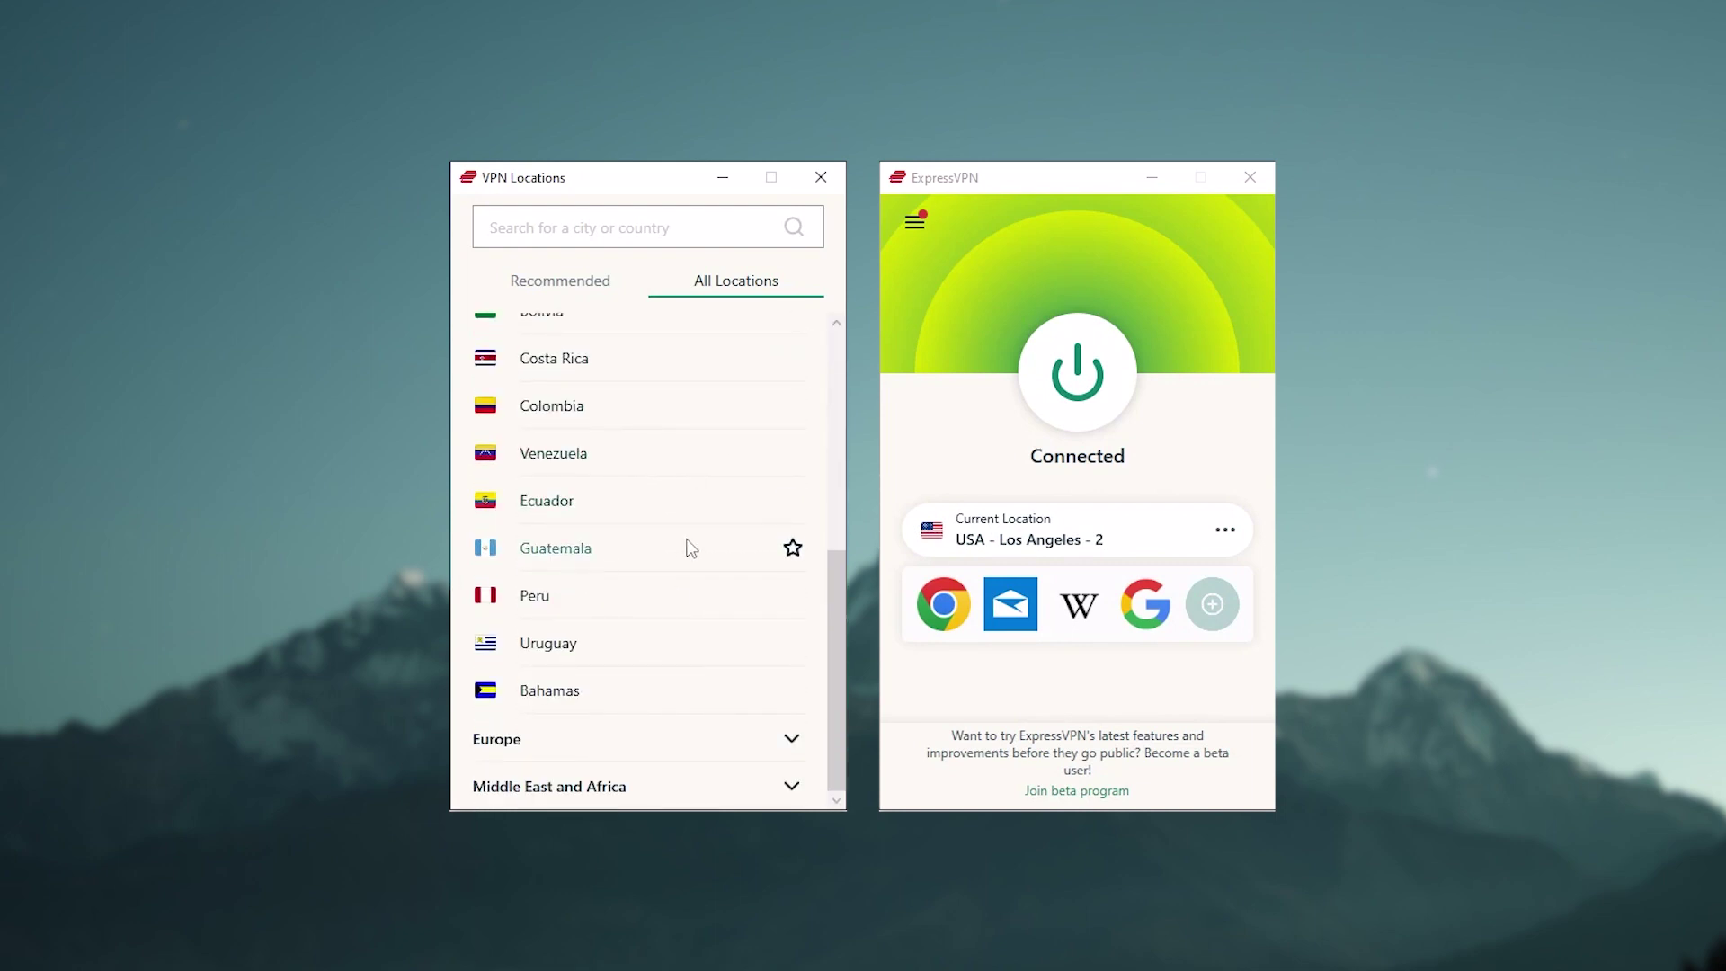
click(727, 753)
scroll(719, 737, down, 10)
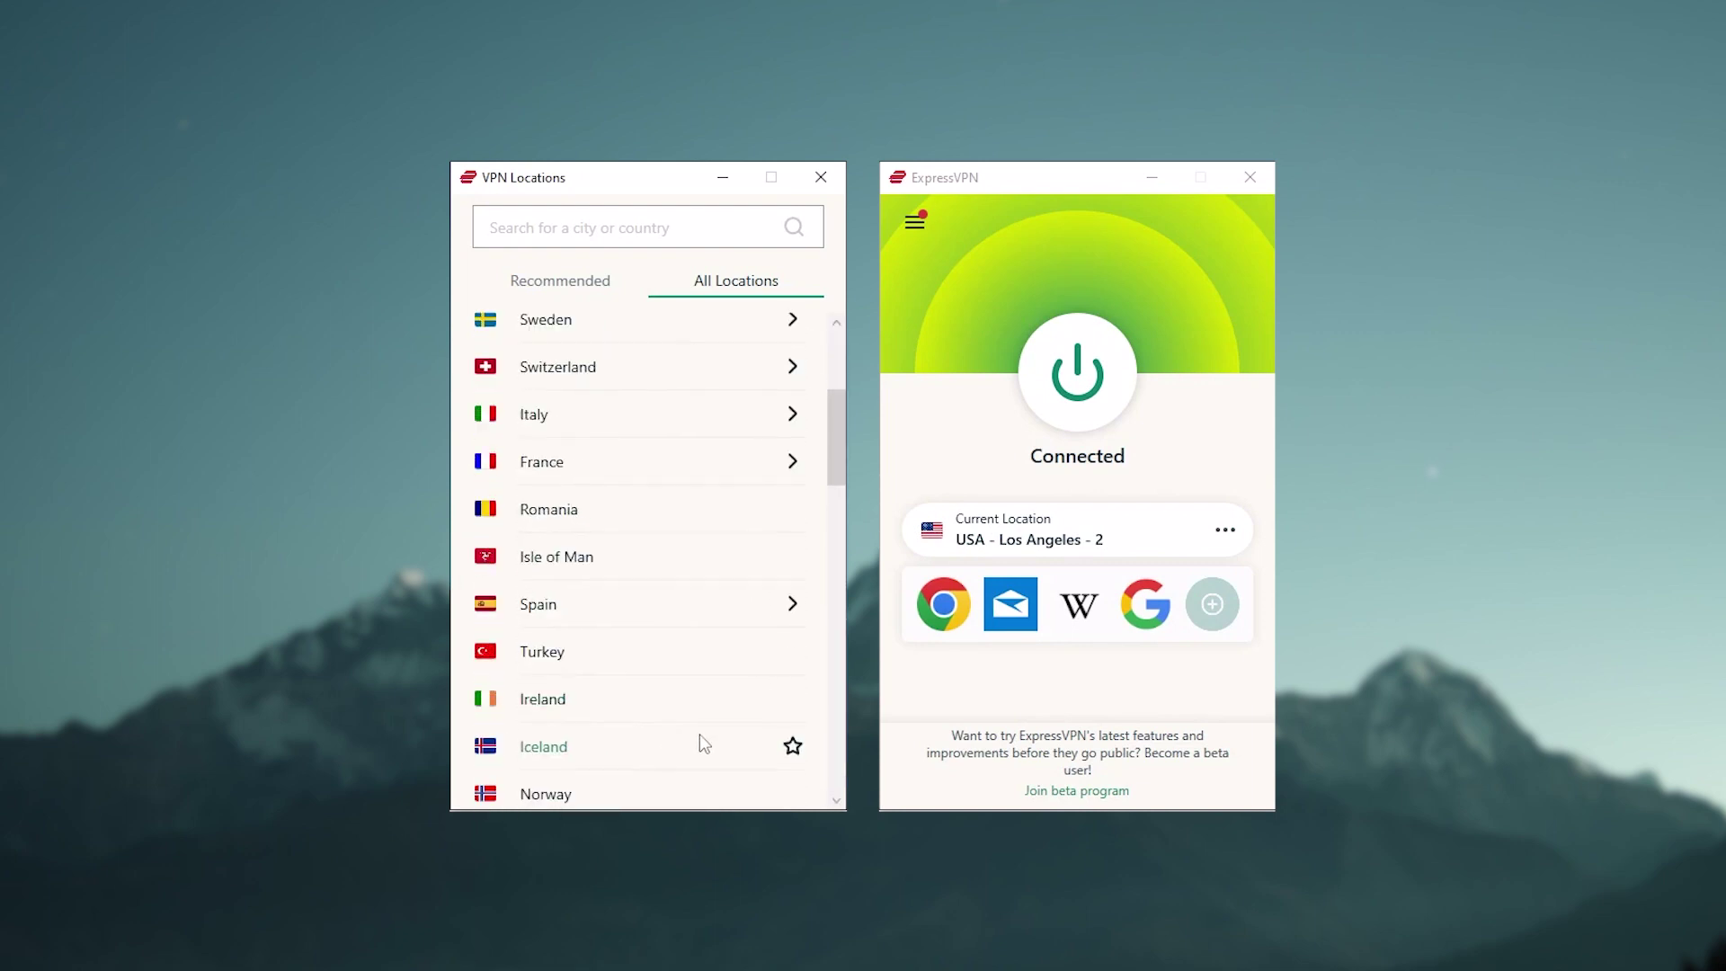
scroll(700, 732, down, 12)
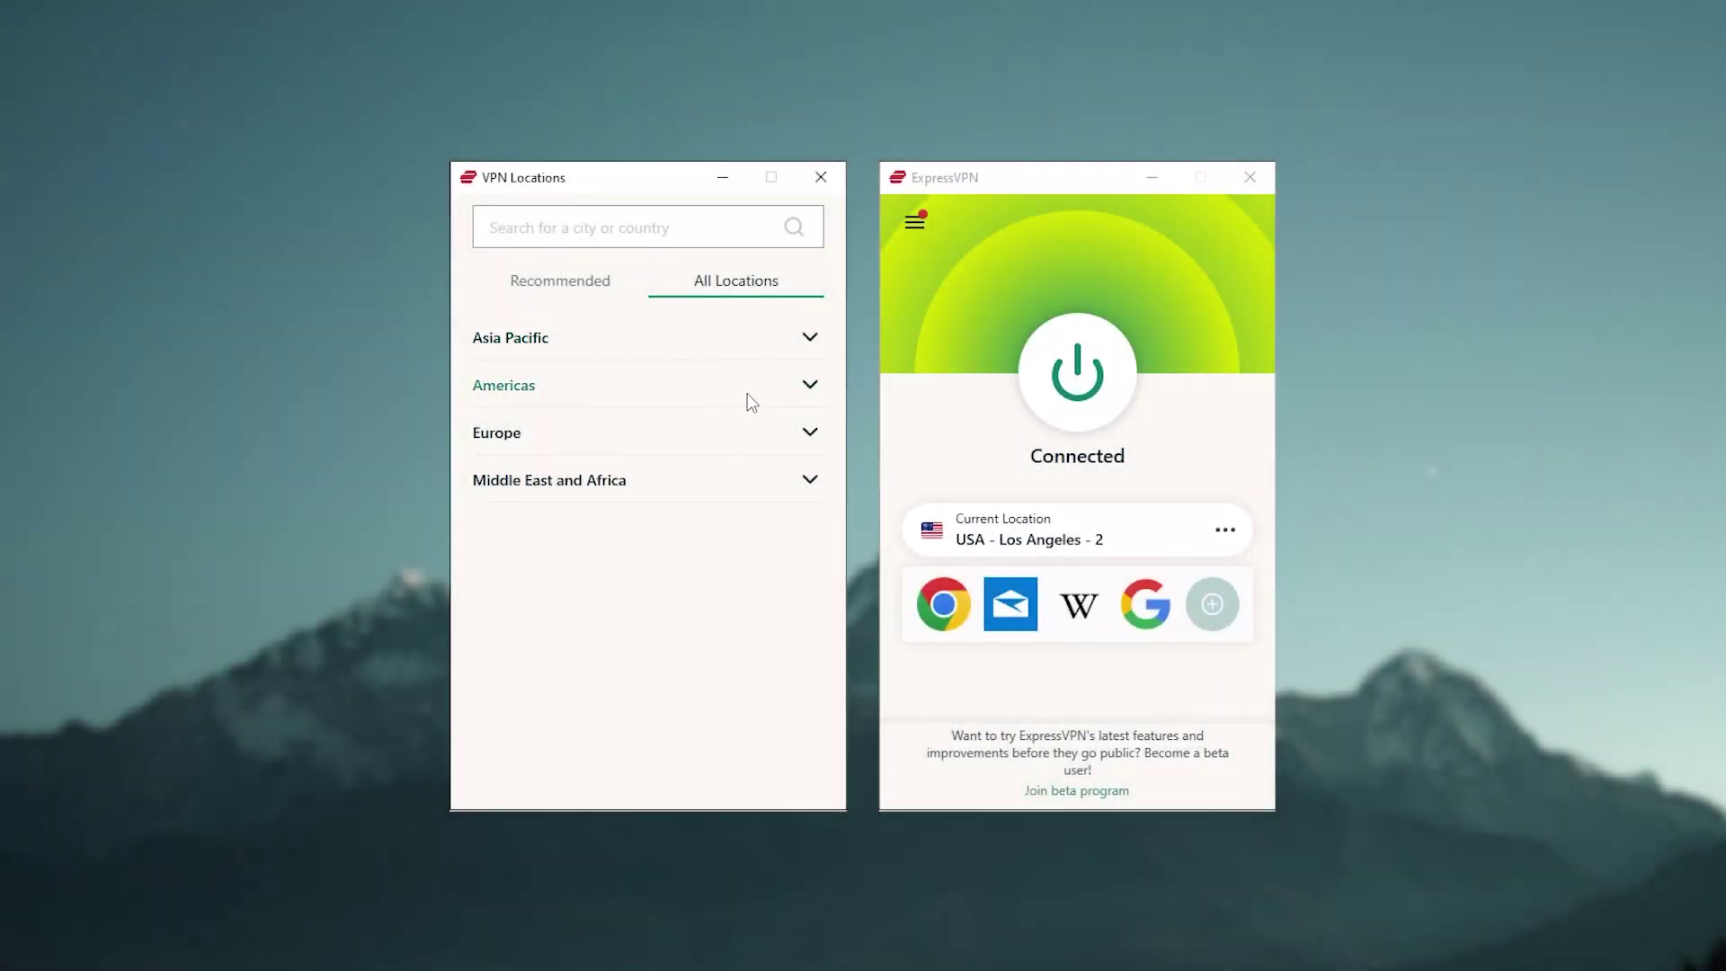
Re-expand and scroll Americas and Europe again, then expand Middle East and Africa.
click(808, 388)
scroll(697, 476, down, 6)
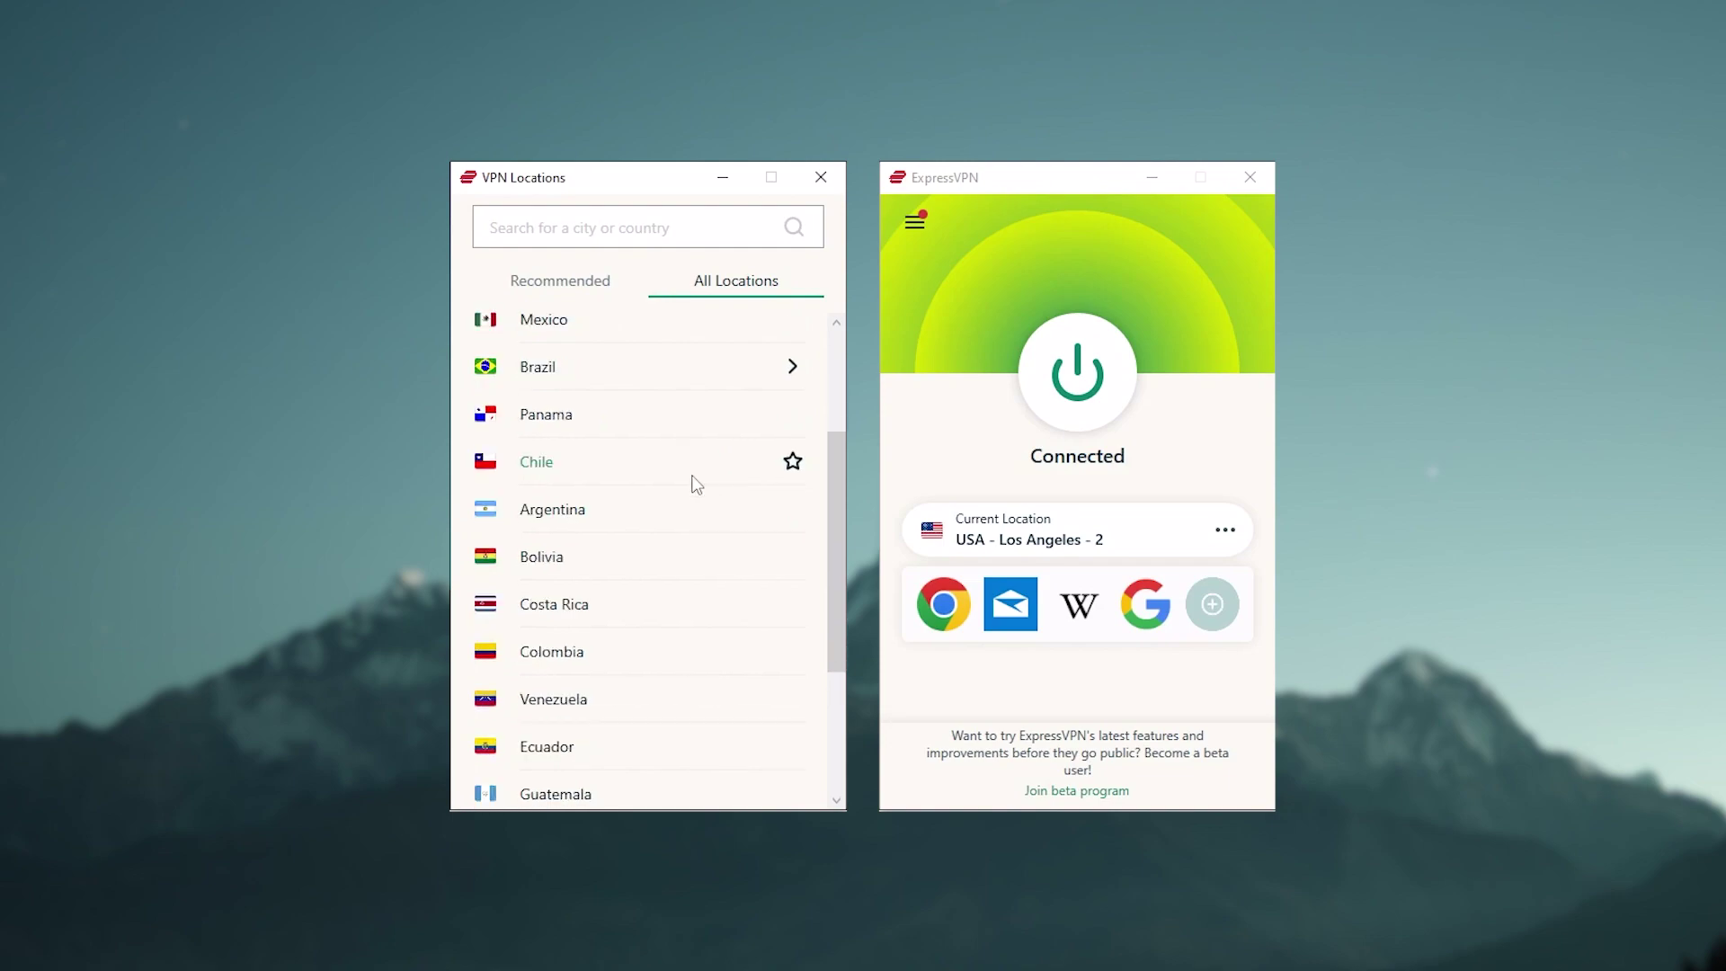
scroll(689, 478, down, 1)
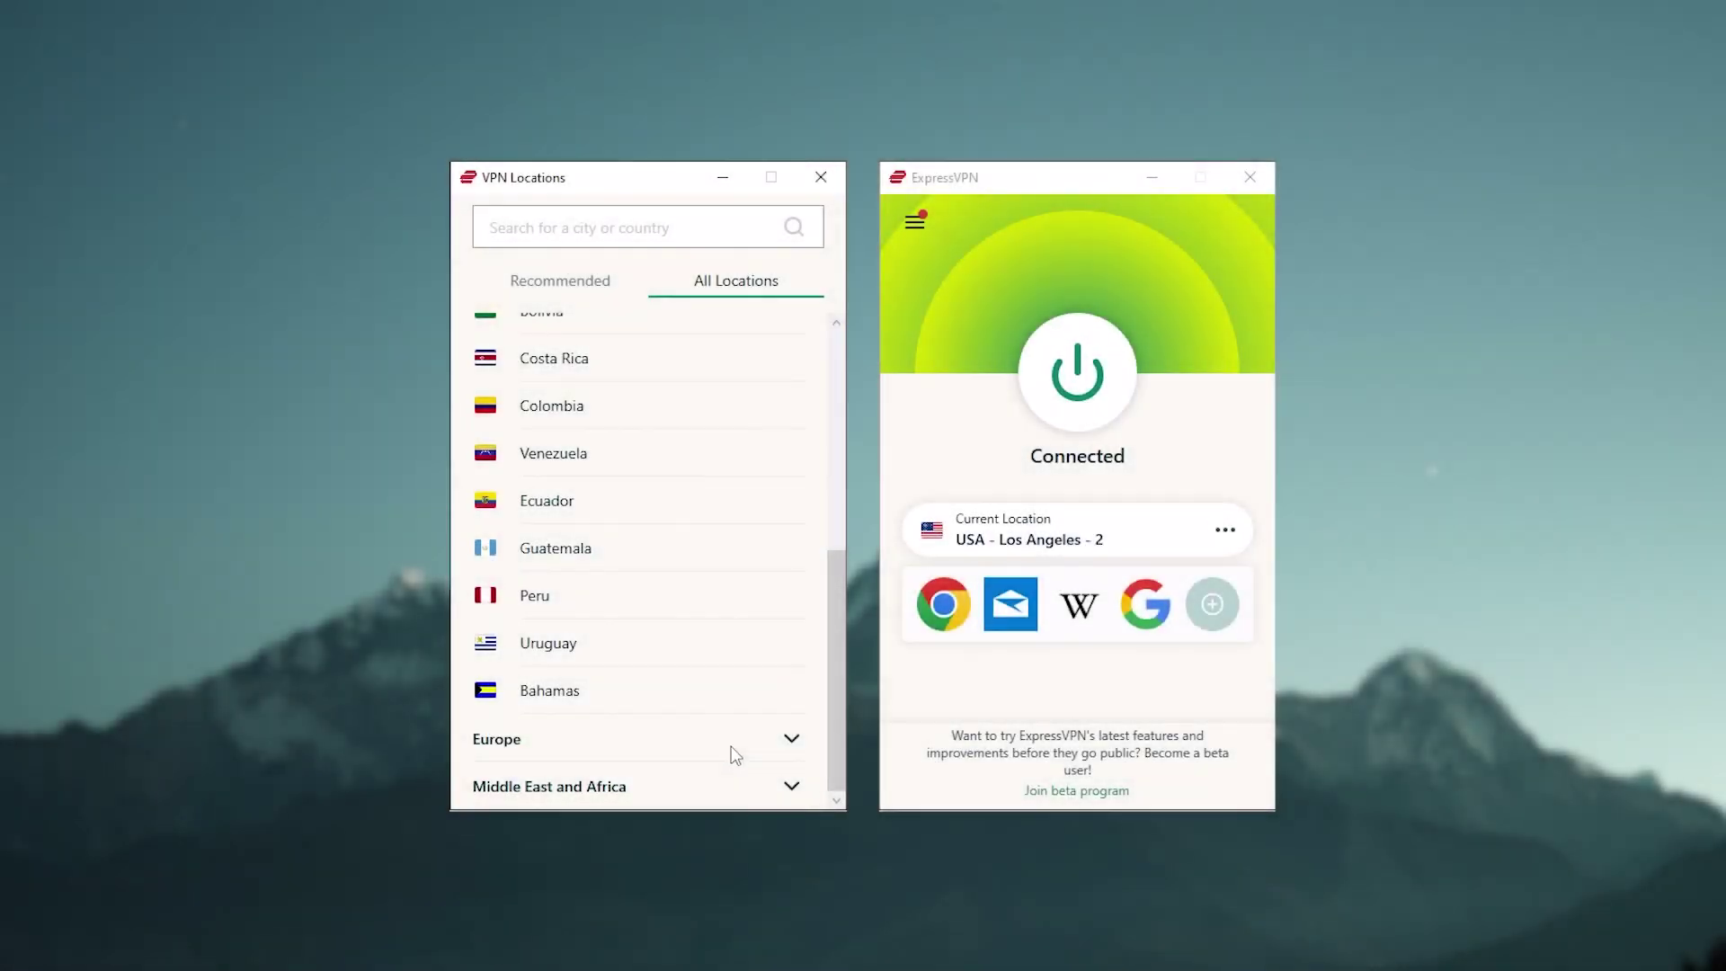
click(730, 753)
scroll(710, 744, down, 5)
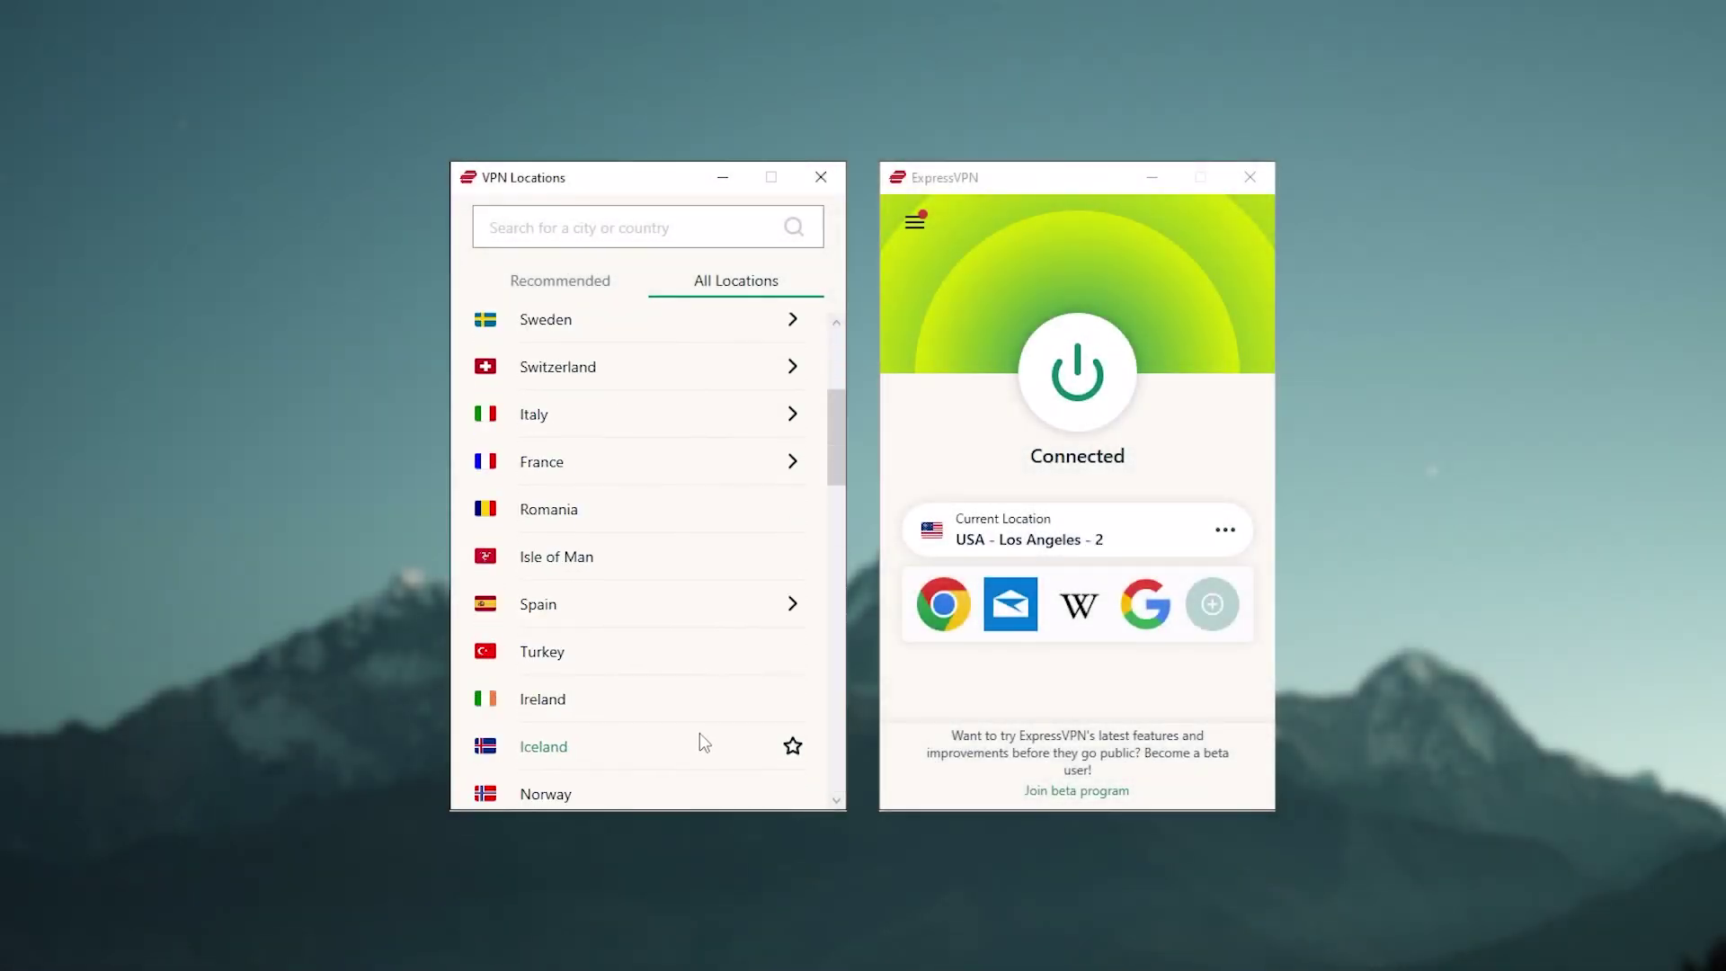
scroll(703, 742, down, 10)
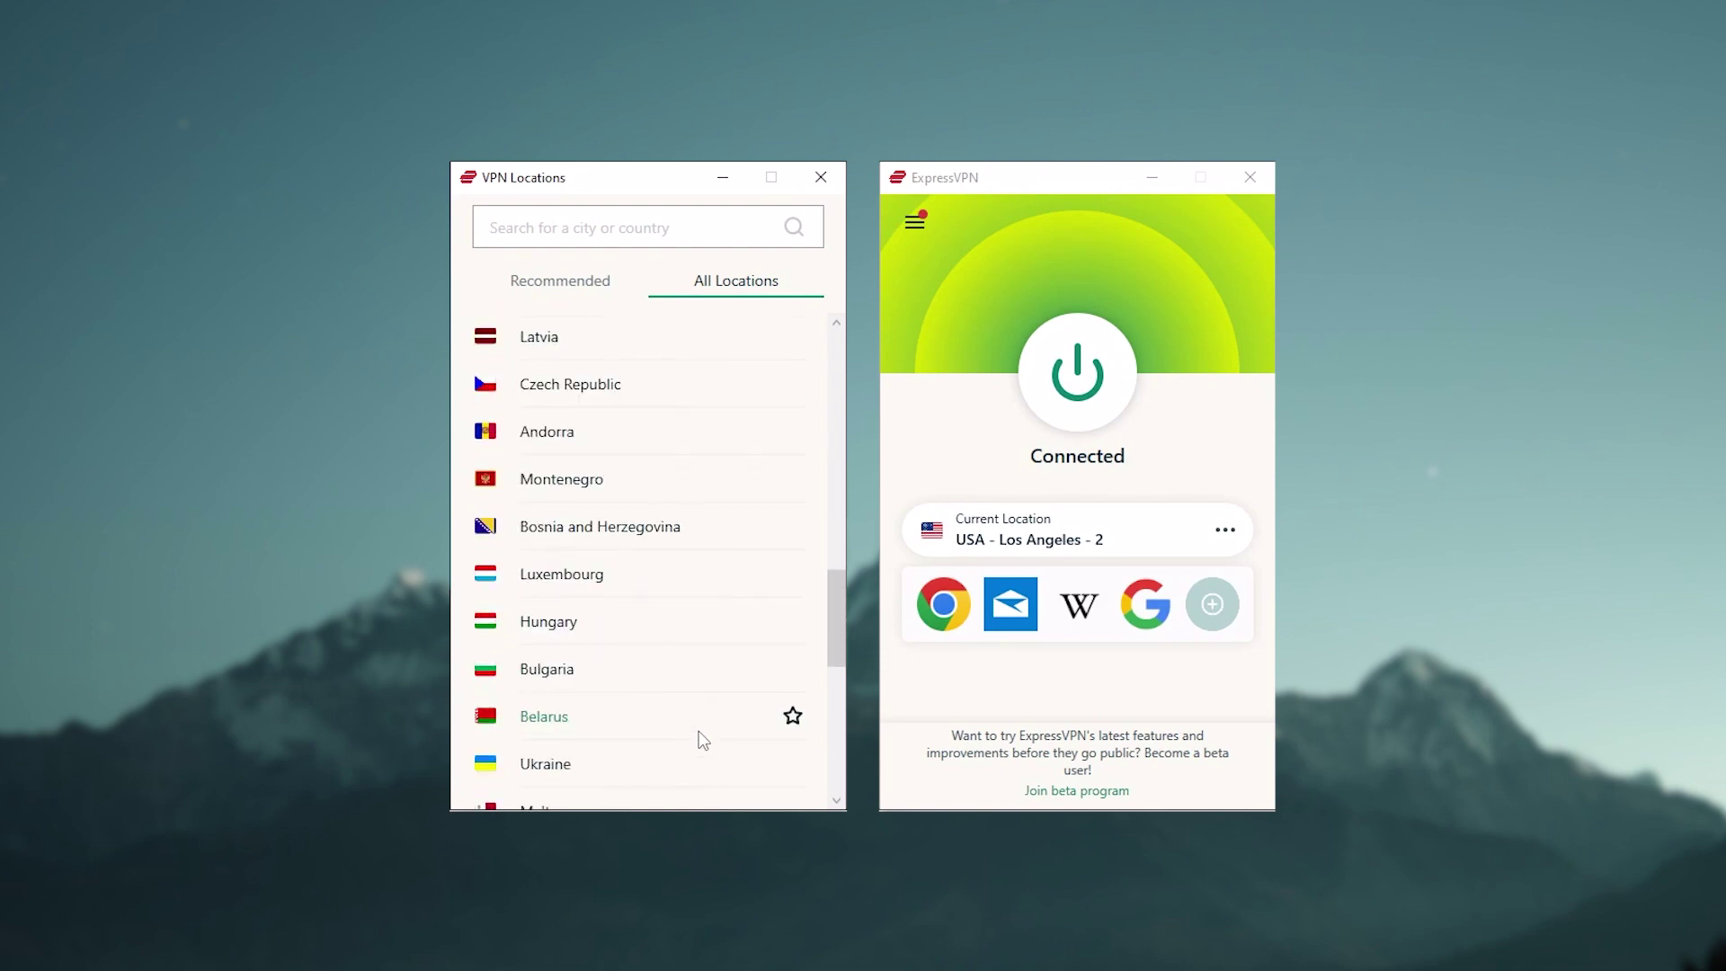
scroll(703, 740, down, 5)
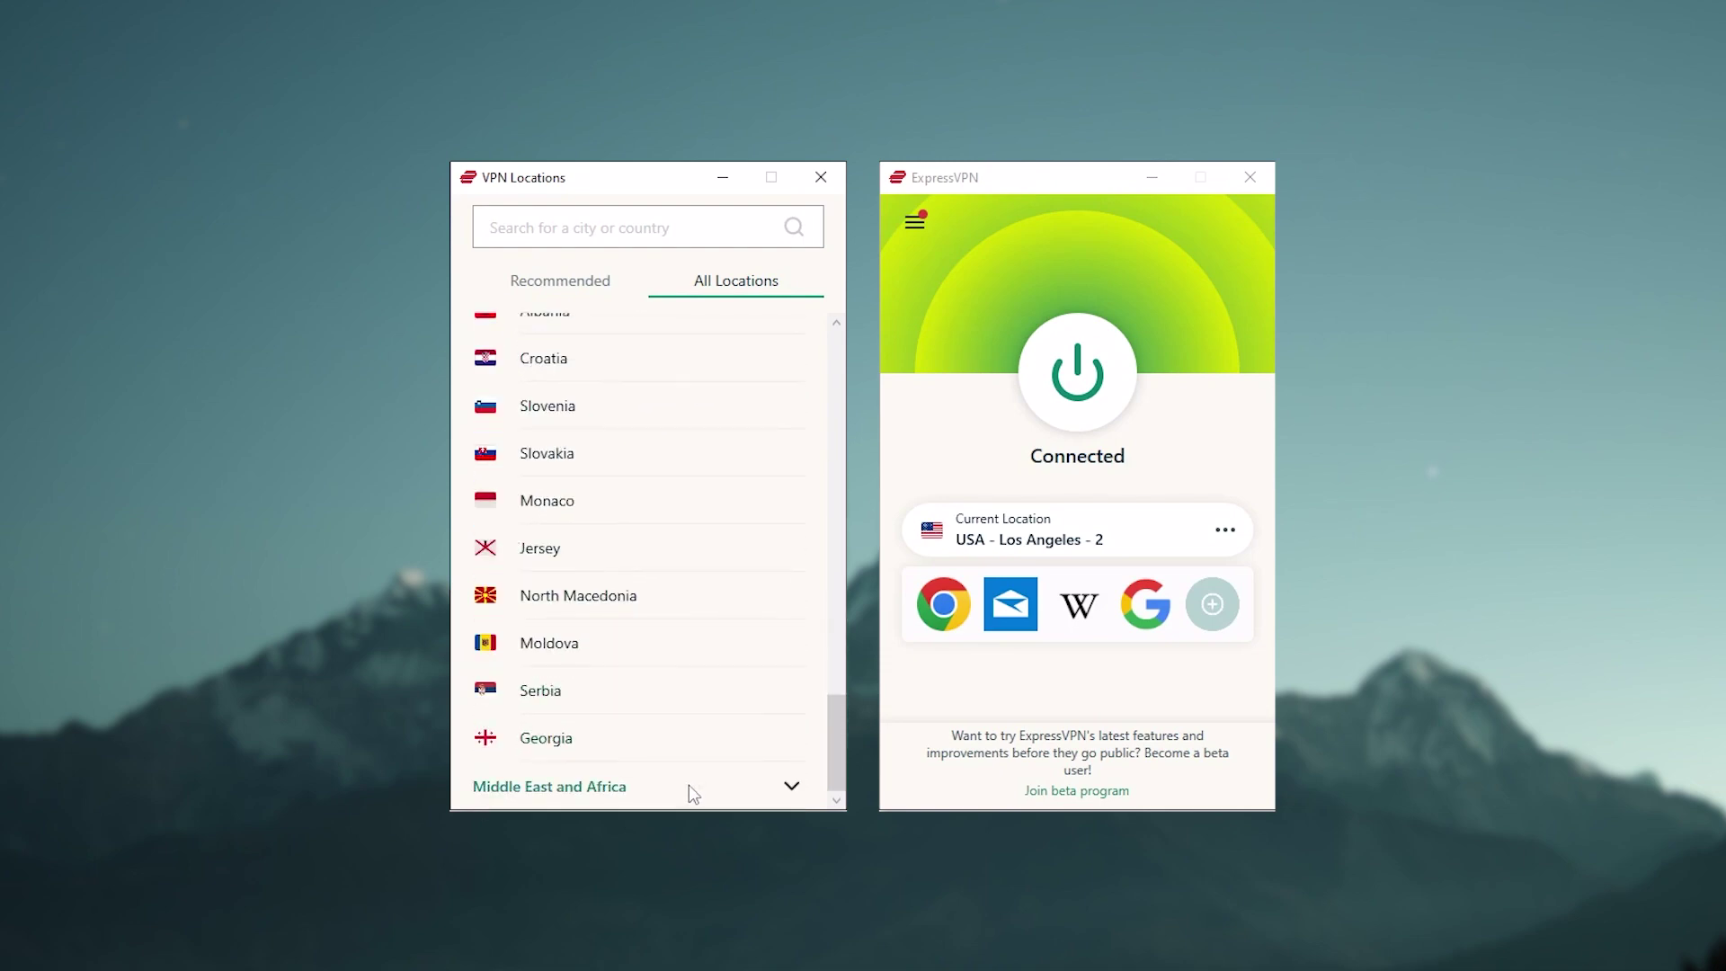
click(689, 786)
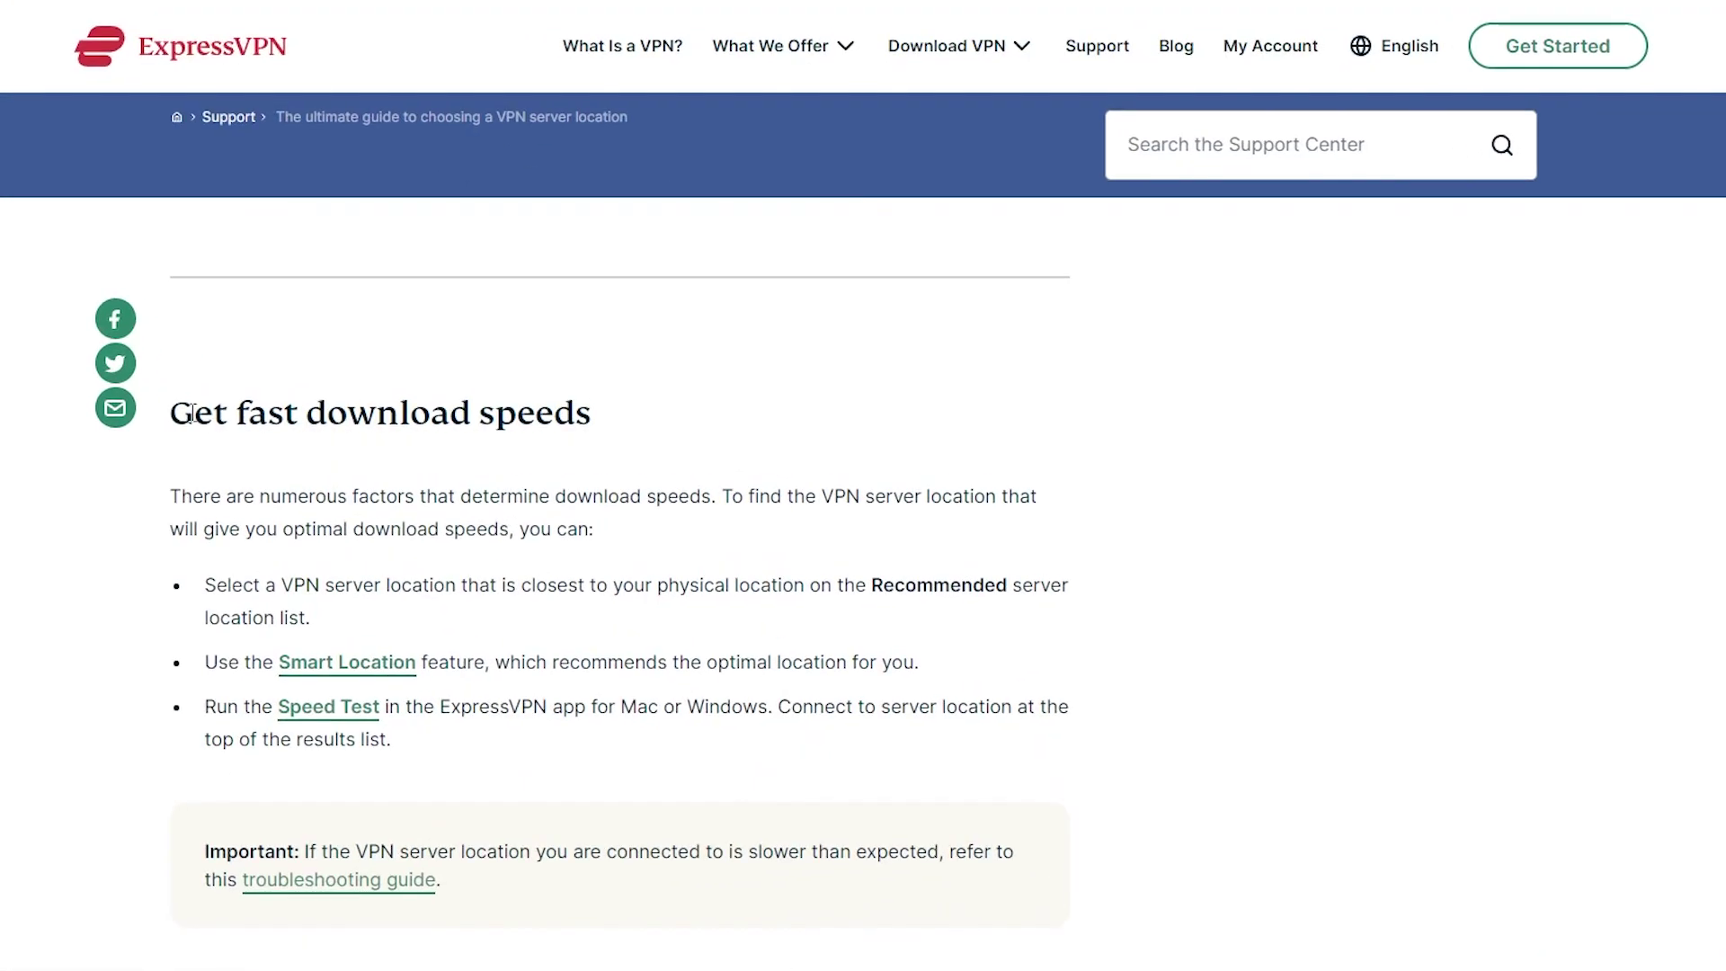
Highlight the 'Get fast download speeds' heading in the server-location guide.
drag(192, 414, 551, 430)
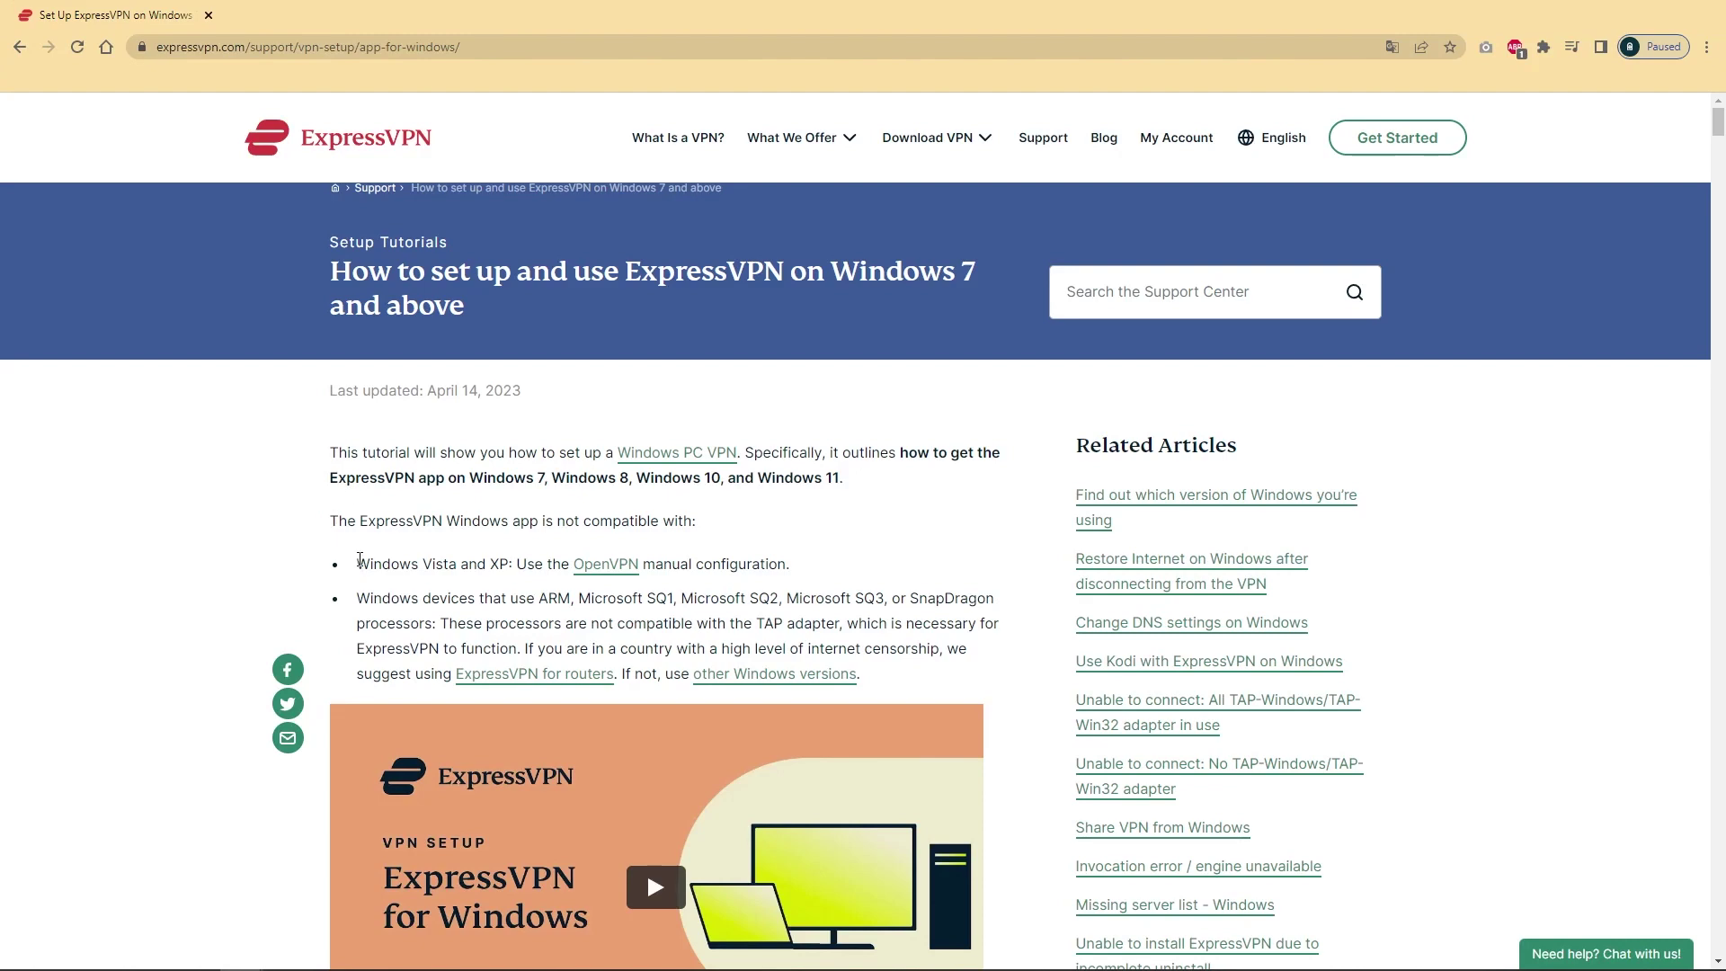
Highlight the bullet points listing unsupported Windows versions and processors.
drag(360, 559, 789, 708)
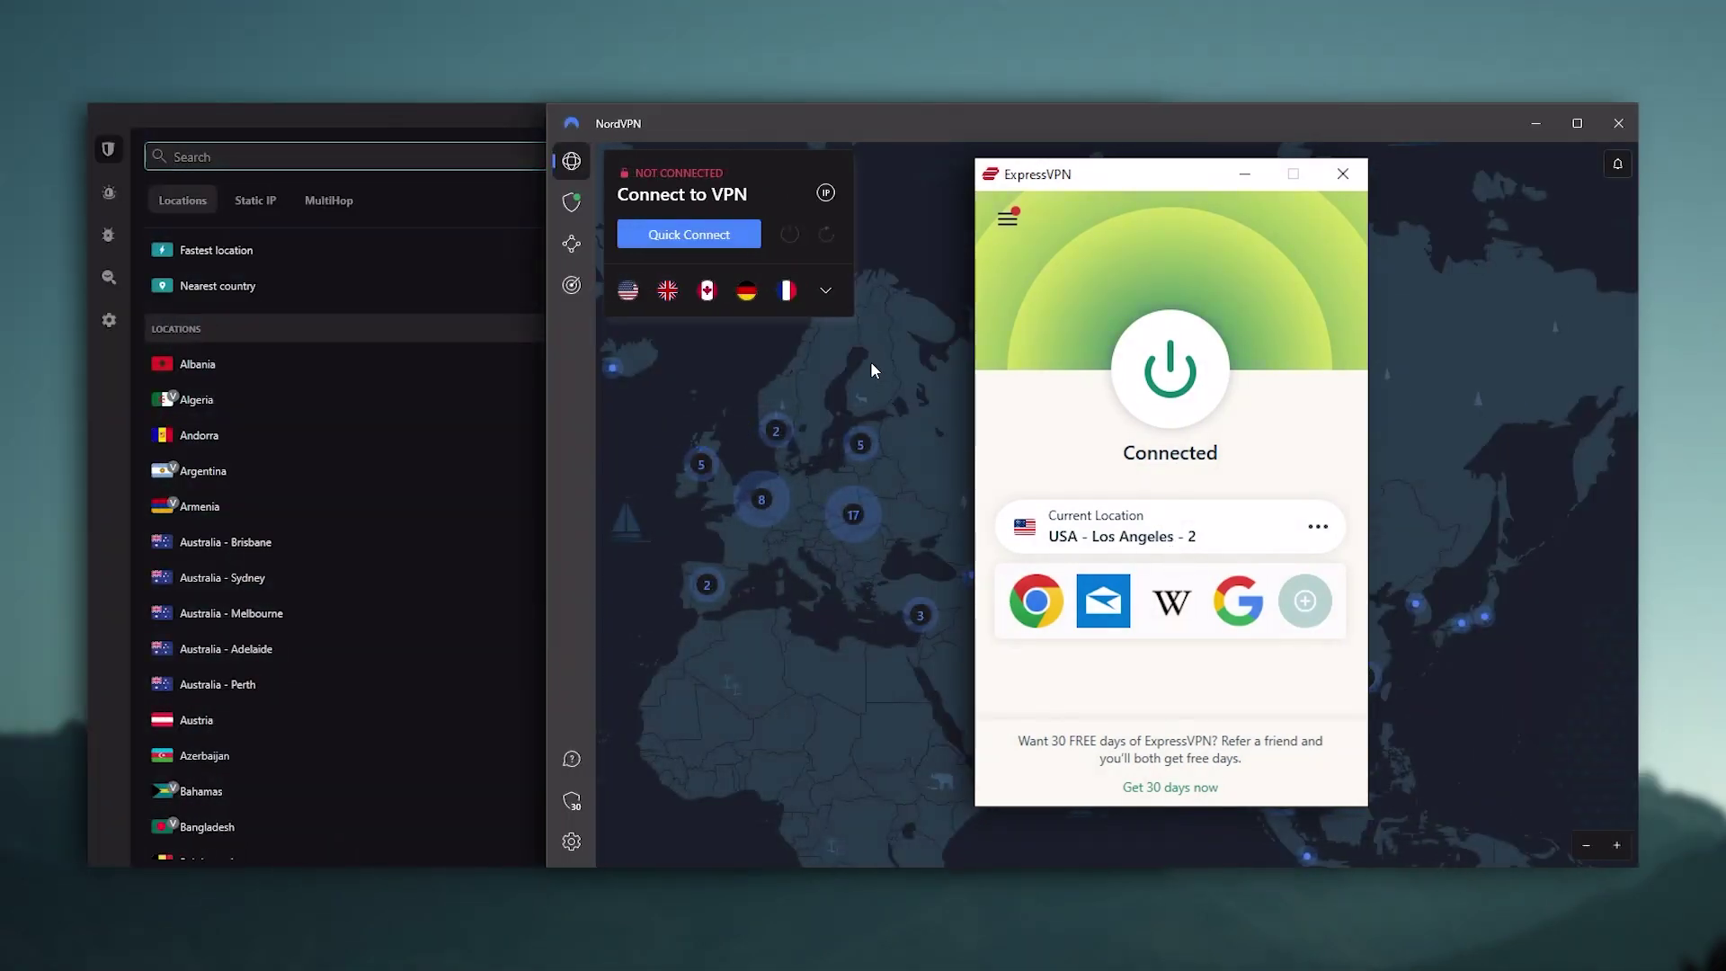
Scroll Surfshark's locations list and collapse NordVPN's server list to reveal the map.
scroll(450, 539, down, 3)
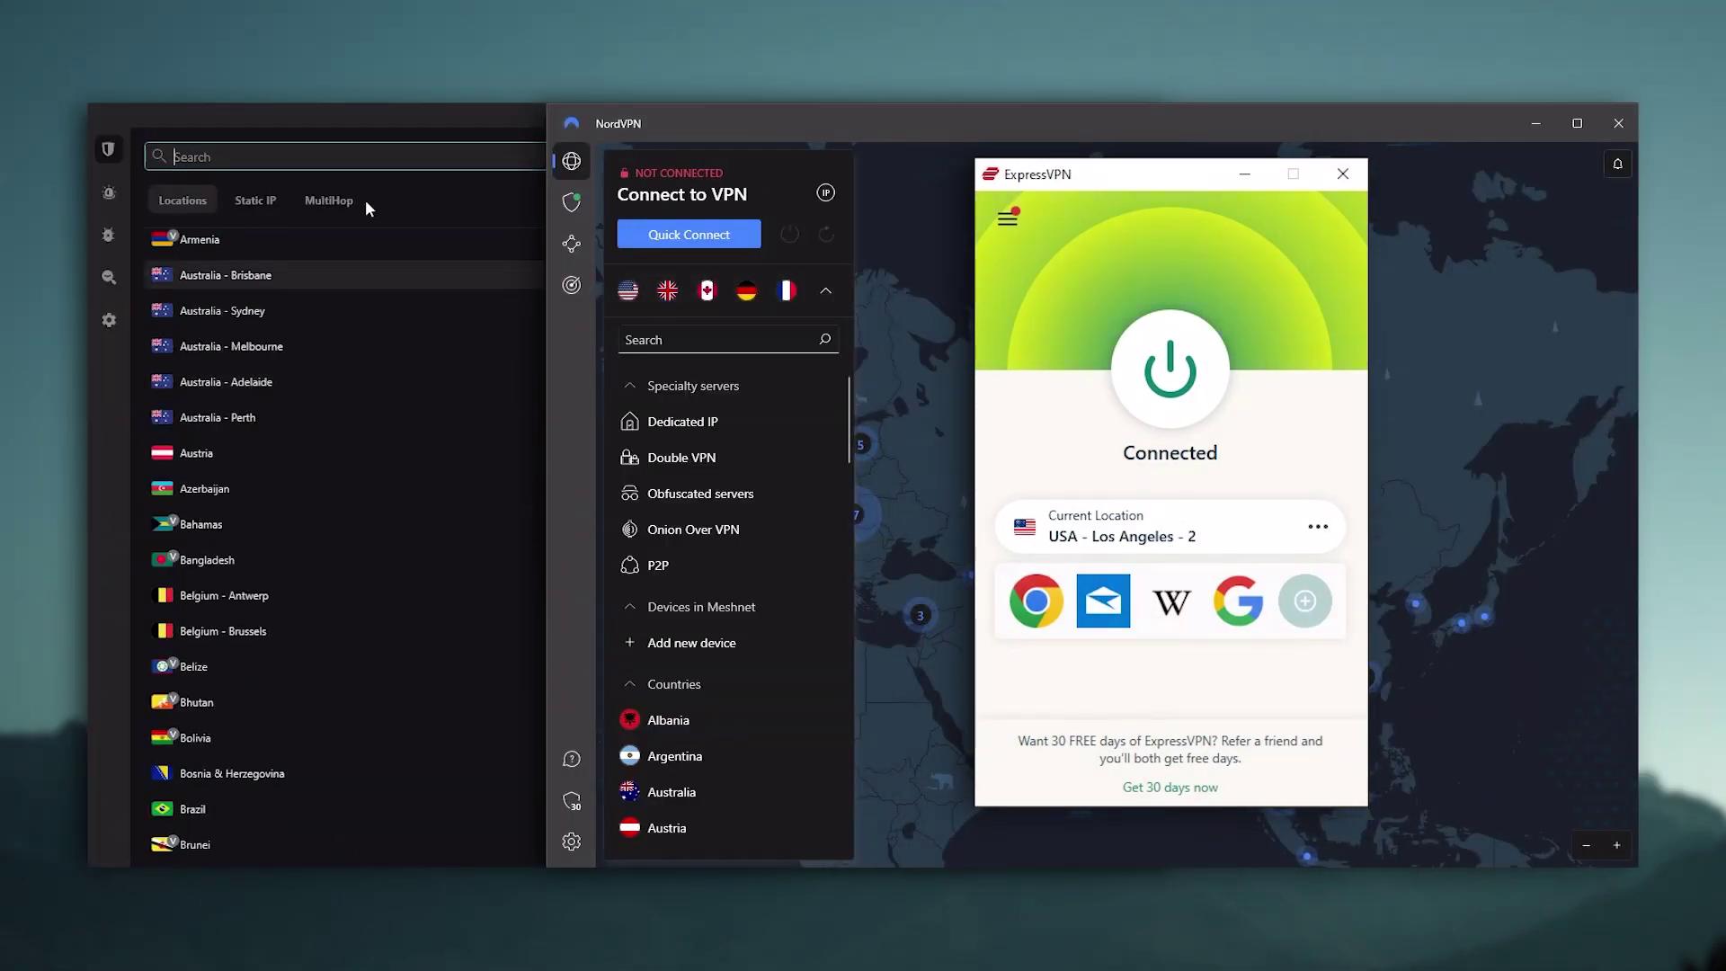
scroll(369, 209, up, 1)
click(827, 290)
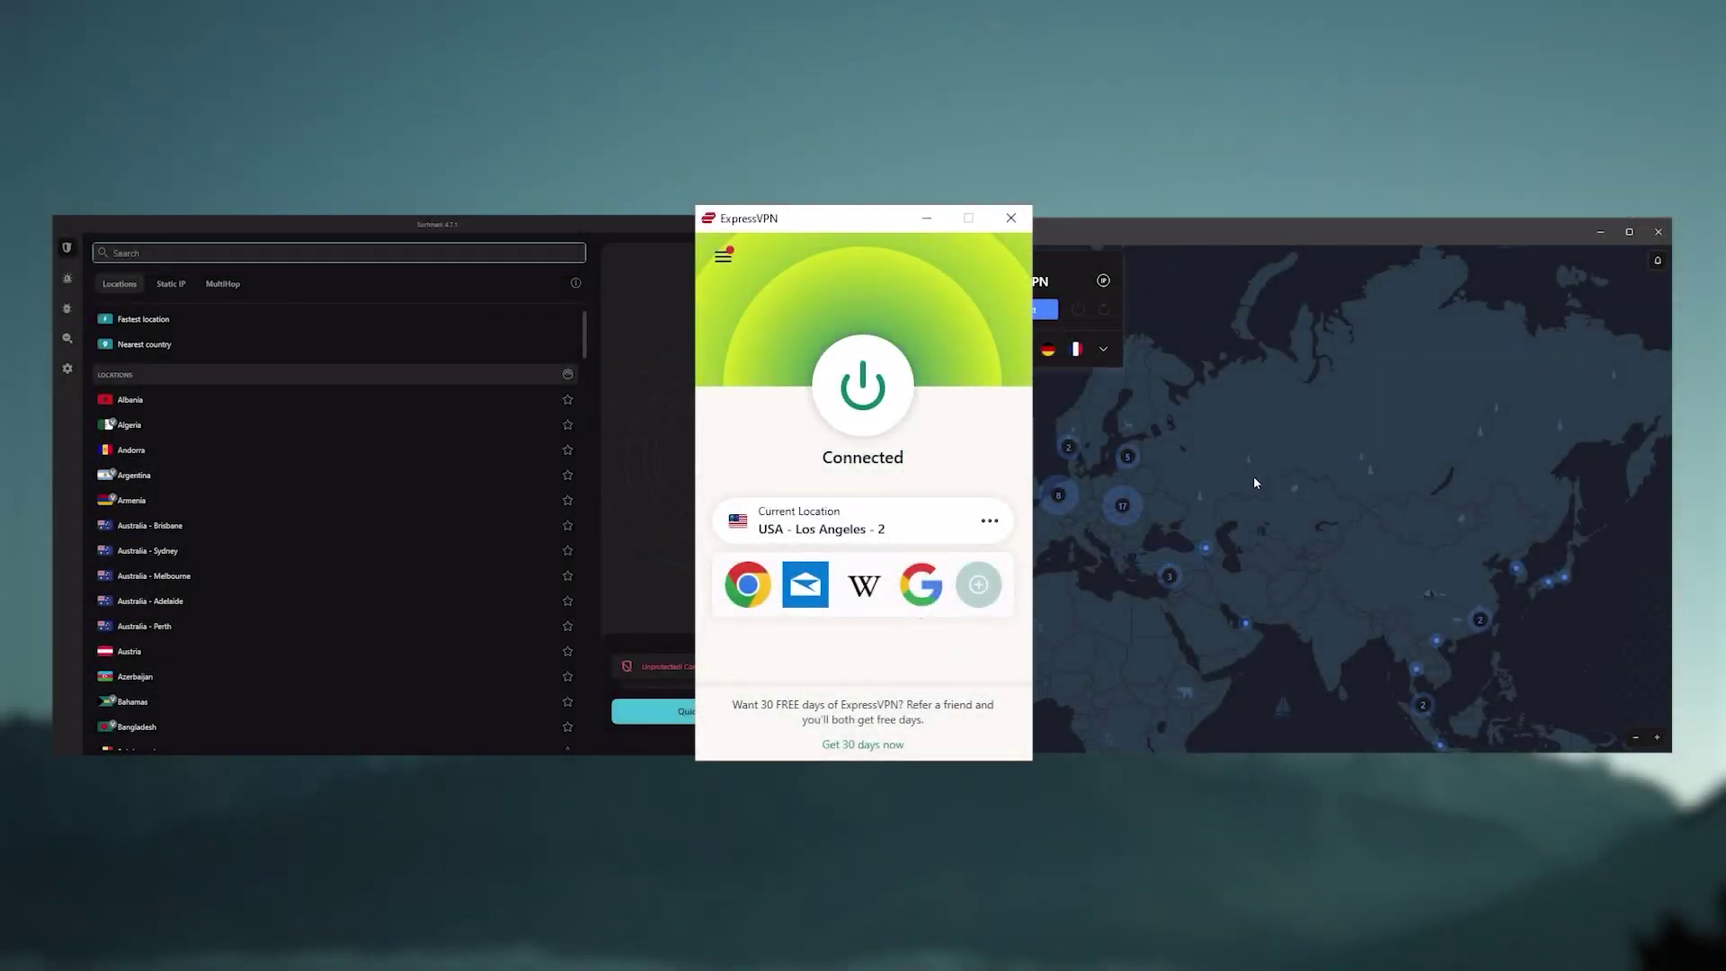
Expand NordVPN's specialty servers and countries list twice, scrolling through it.
scroll(332, 493, down, 4)
click(1103, 353)
scroll(324, 480, up, 3)
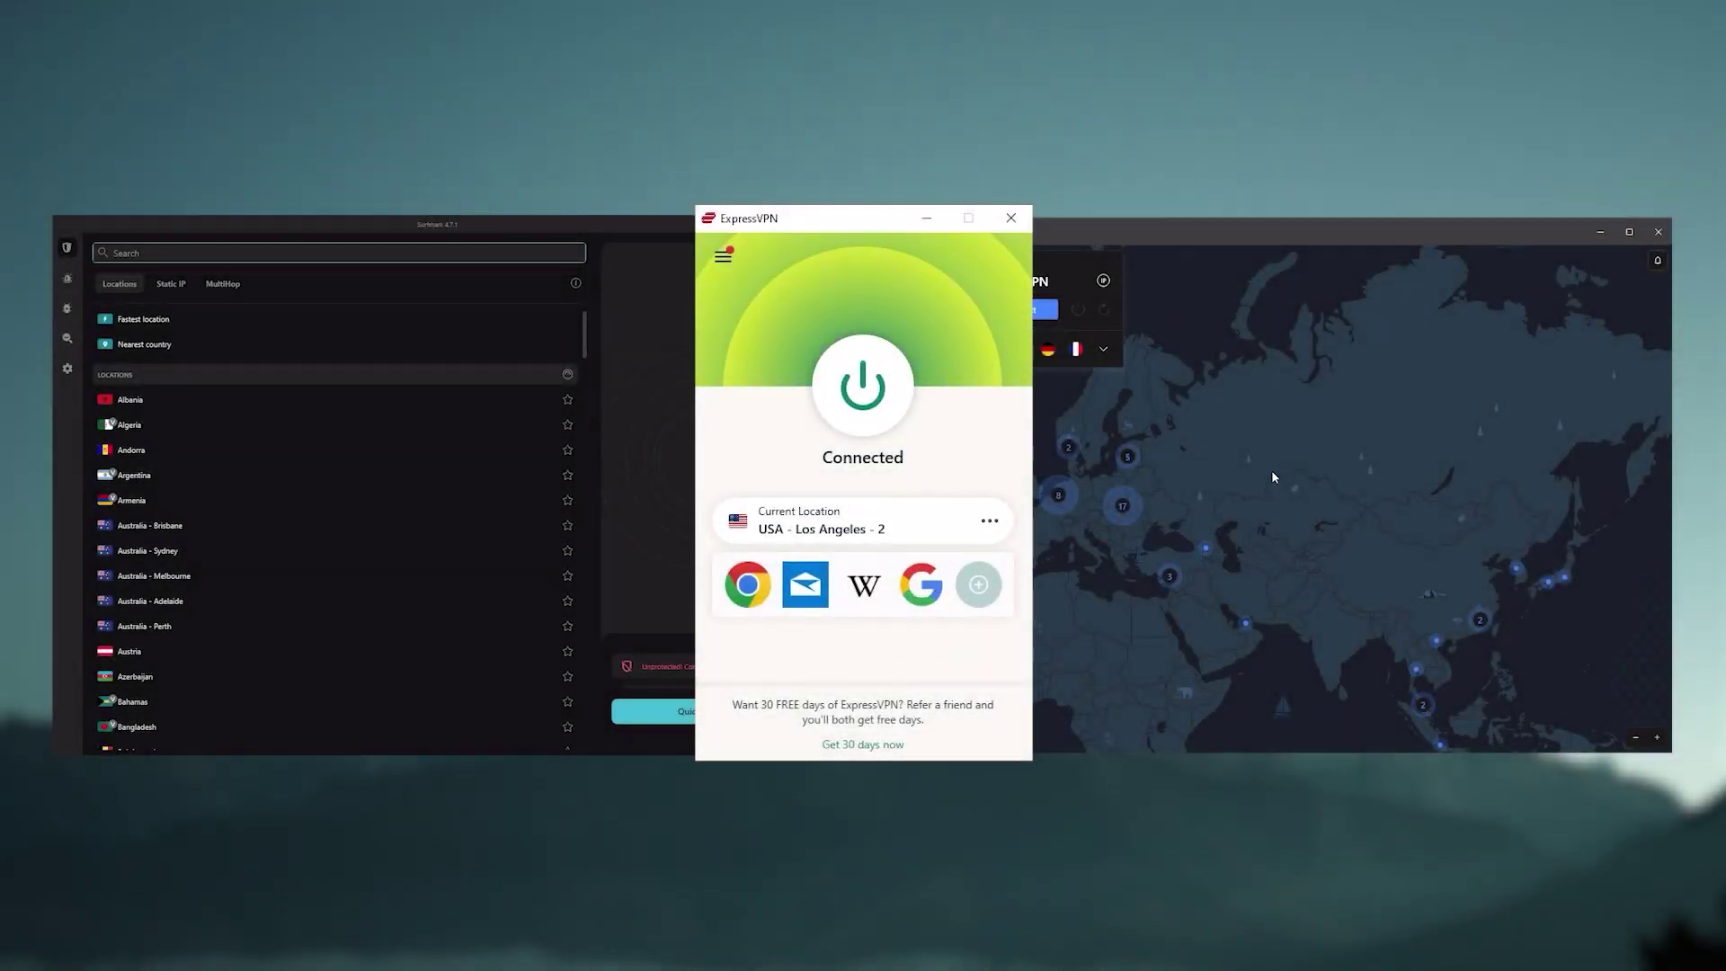
scroll(328, 497, down, 5)
click(1104, 352)
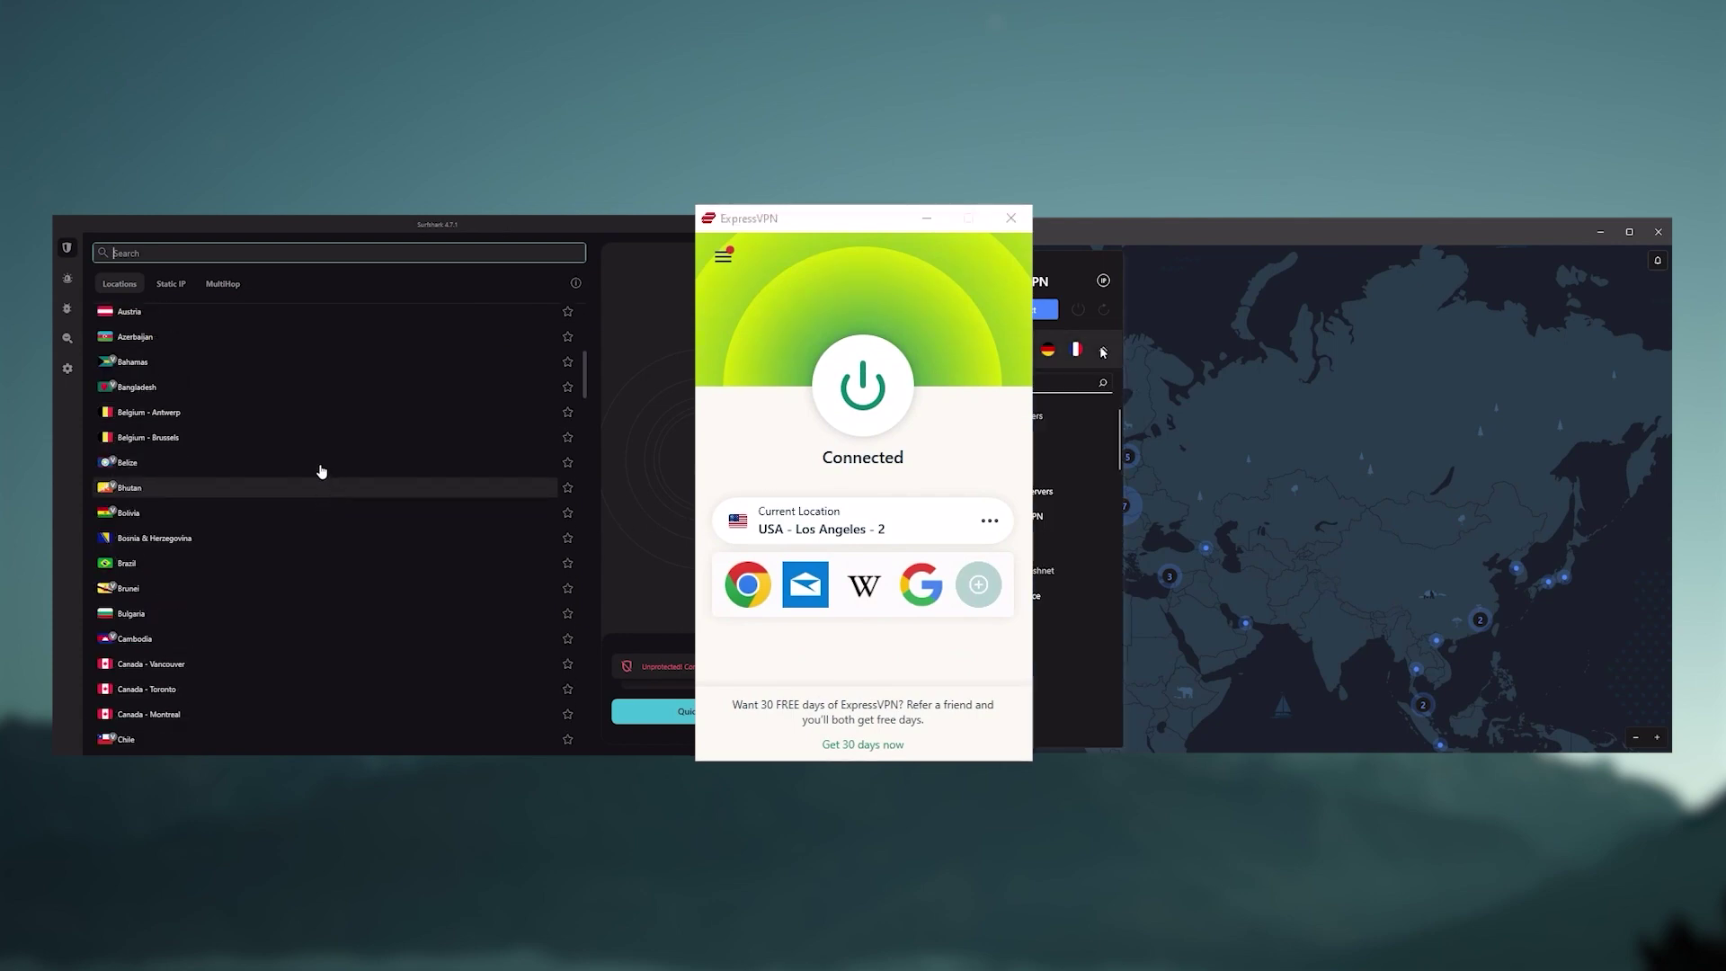
scroll(321, 471, up, 4)
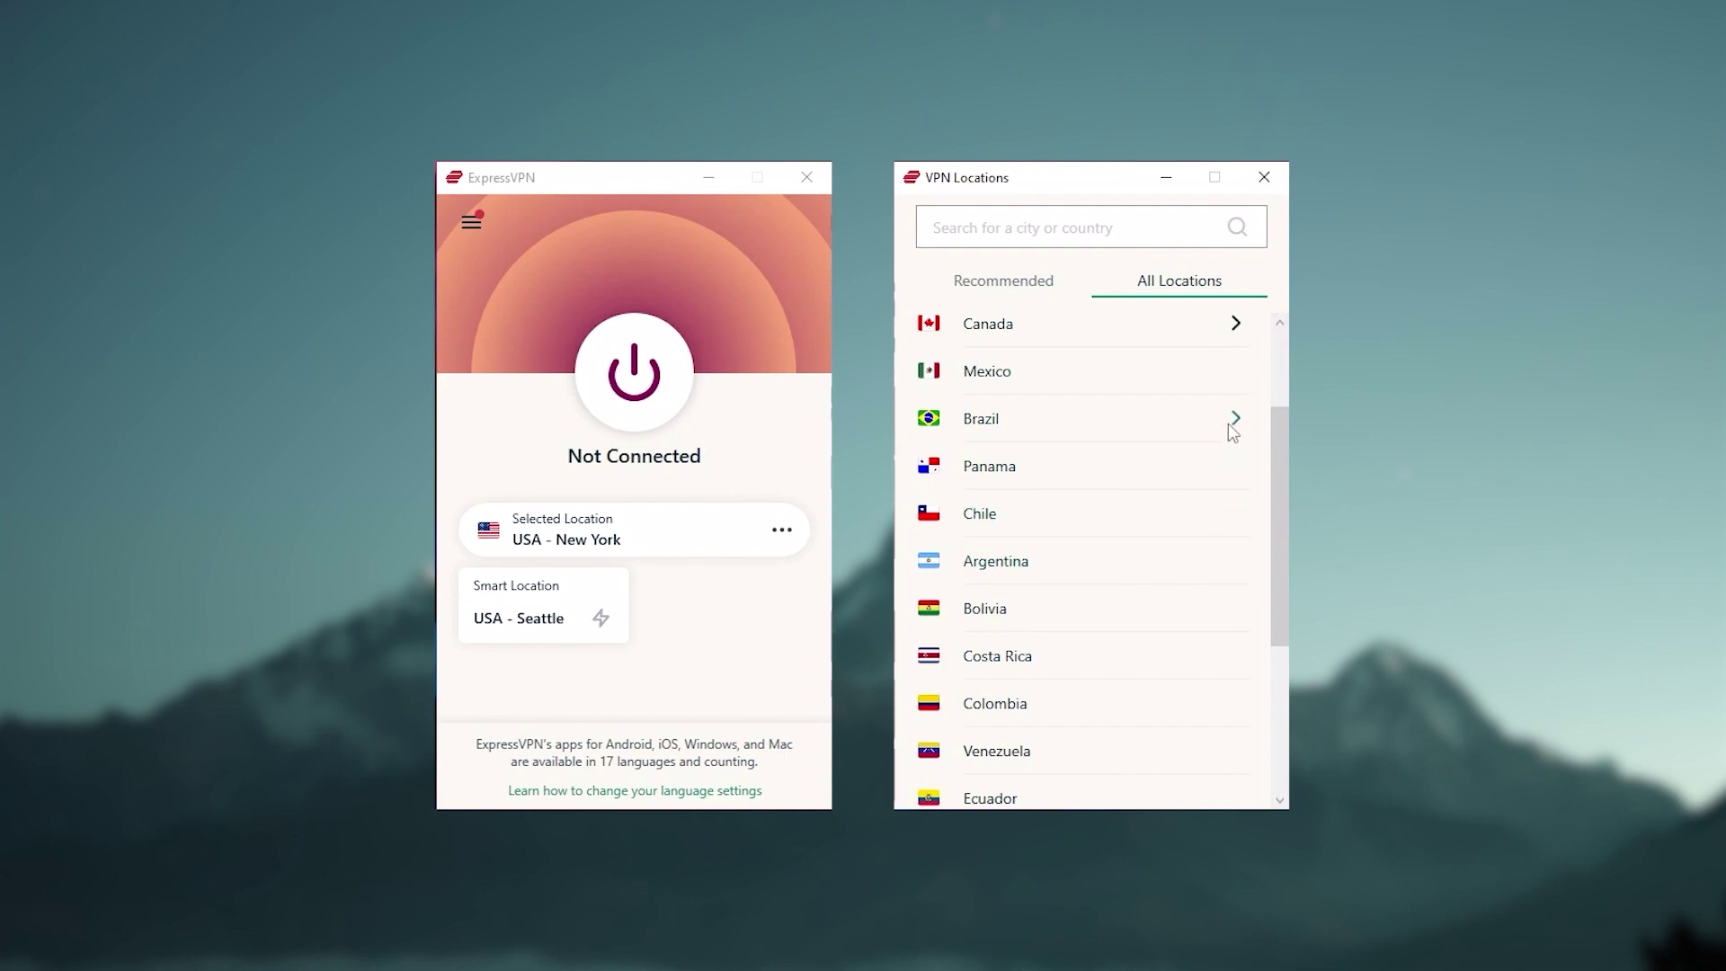
Highlight the paragraph of findings on the web page.
scroll(1128, 520, down, 2)
scroll(1128, 520, up, 3)
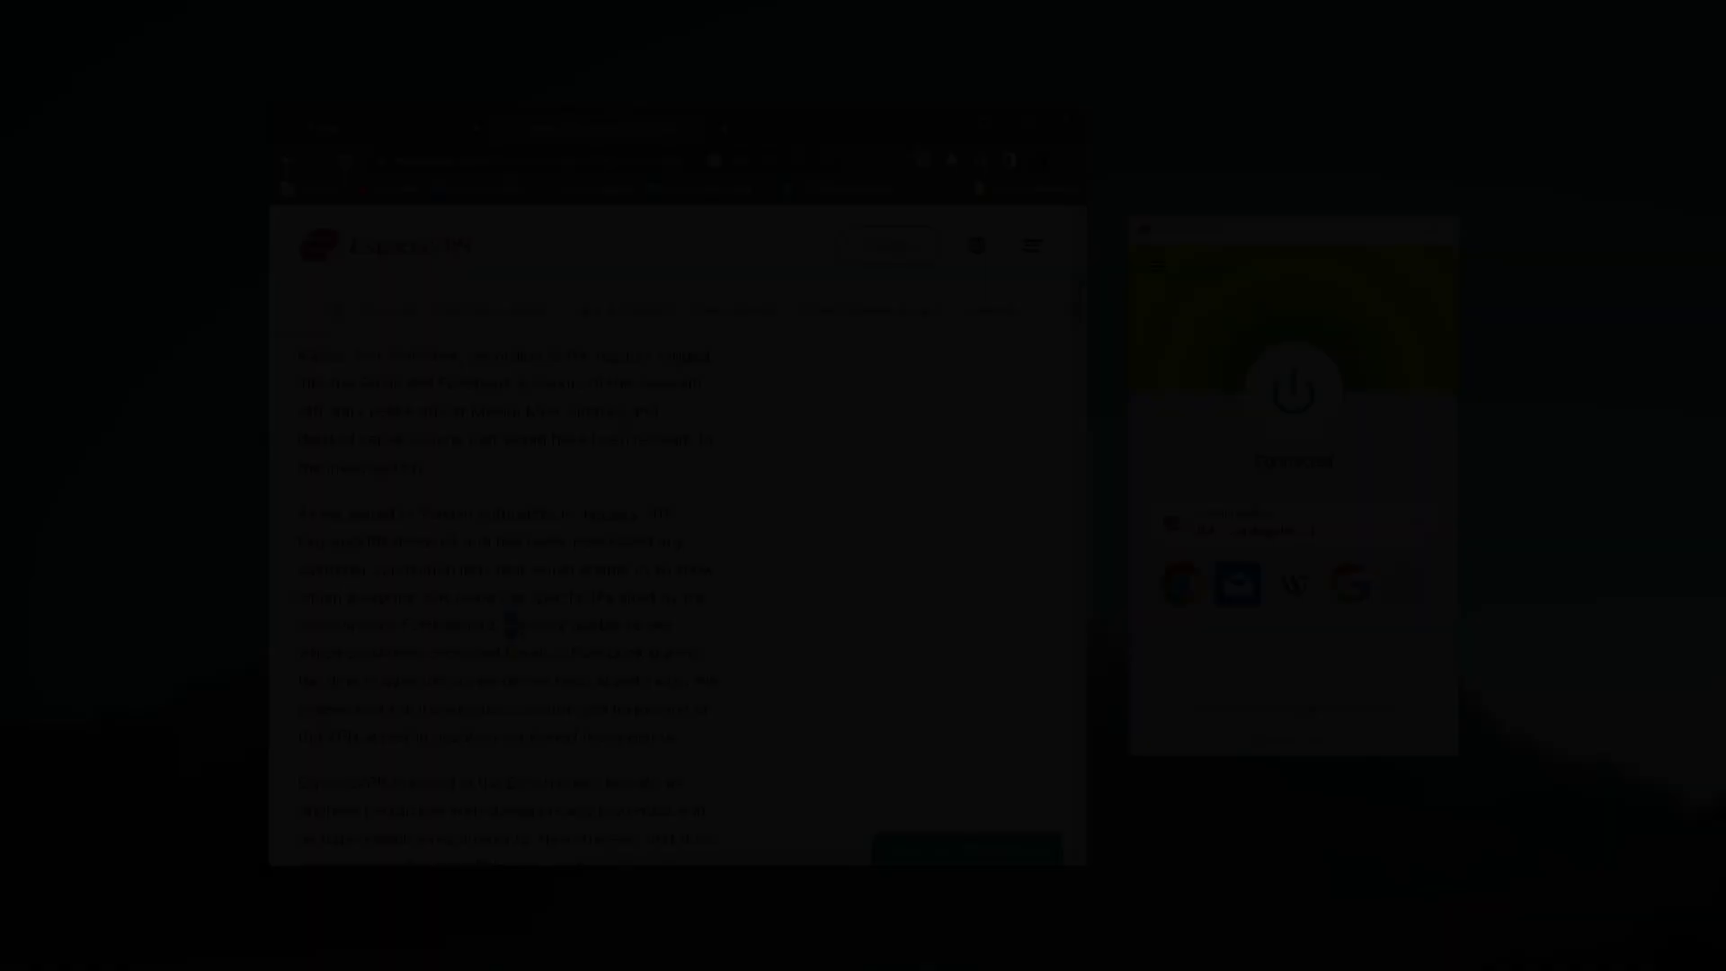
drag(513, 627, 683, 743)
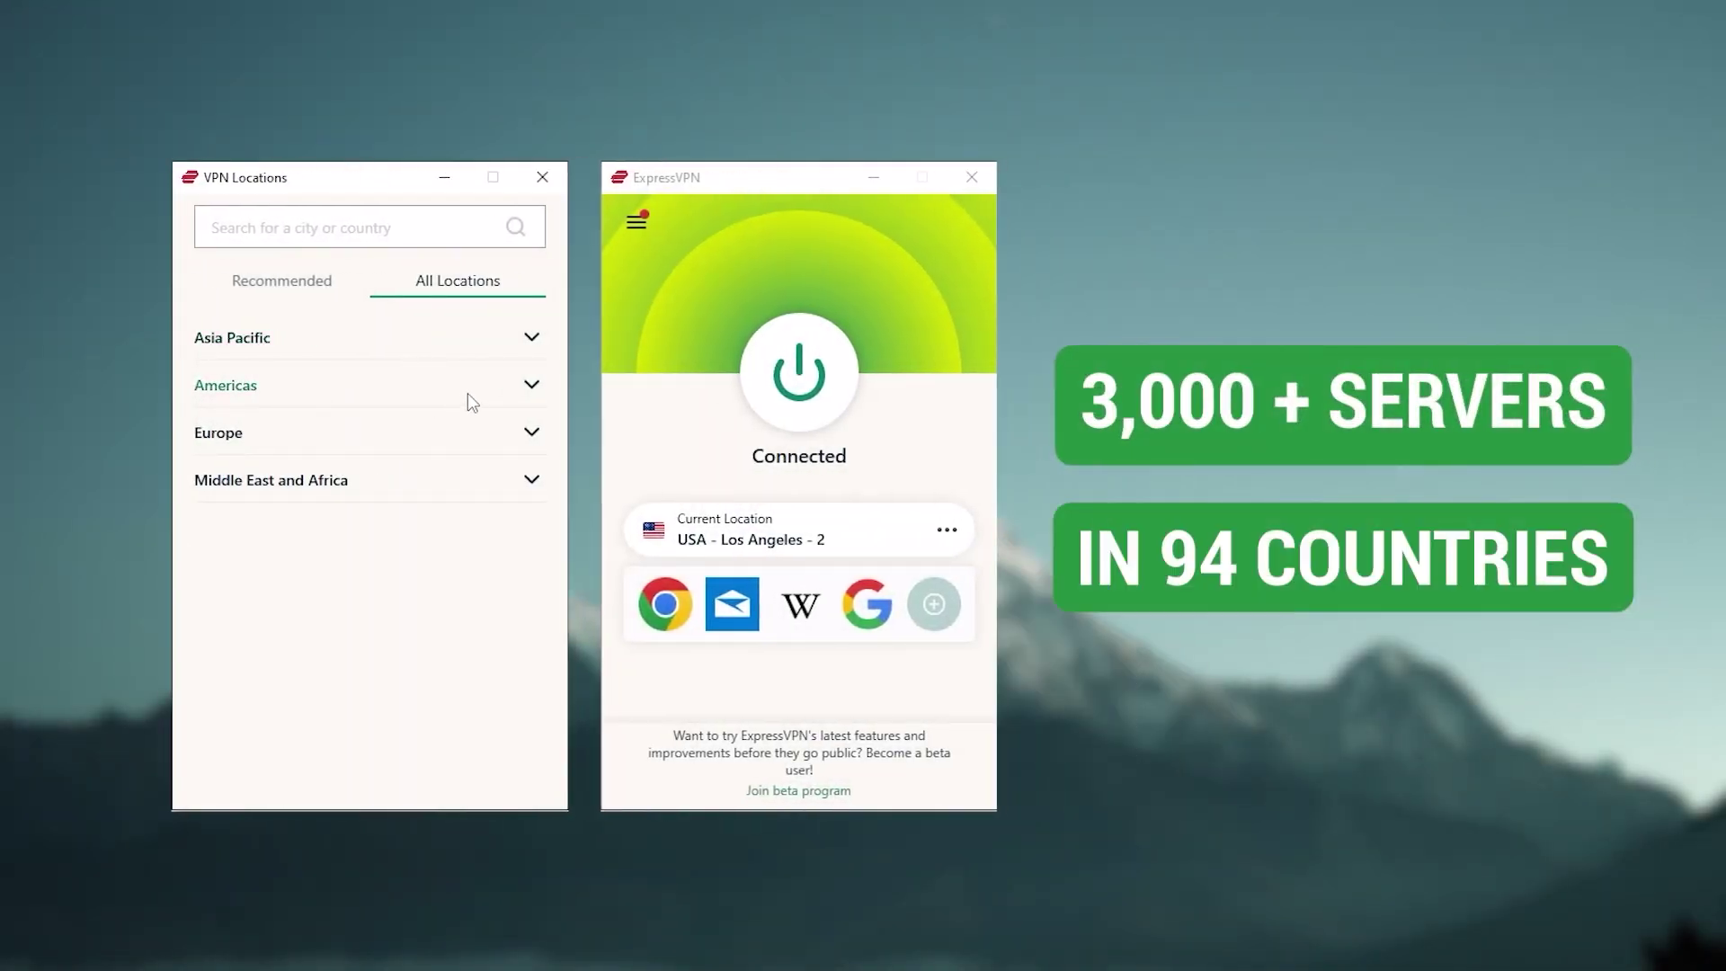
Expand and scroll through the Americas and Europe country lists in ExpressVPN.
click(530, 388)
scroll(423, 478, down, 6)
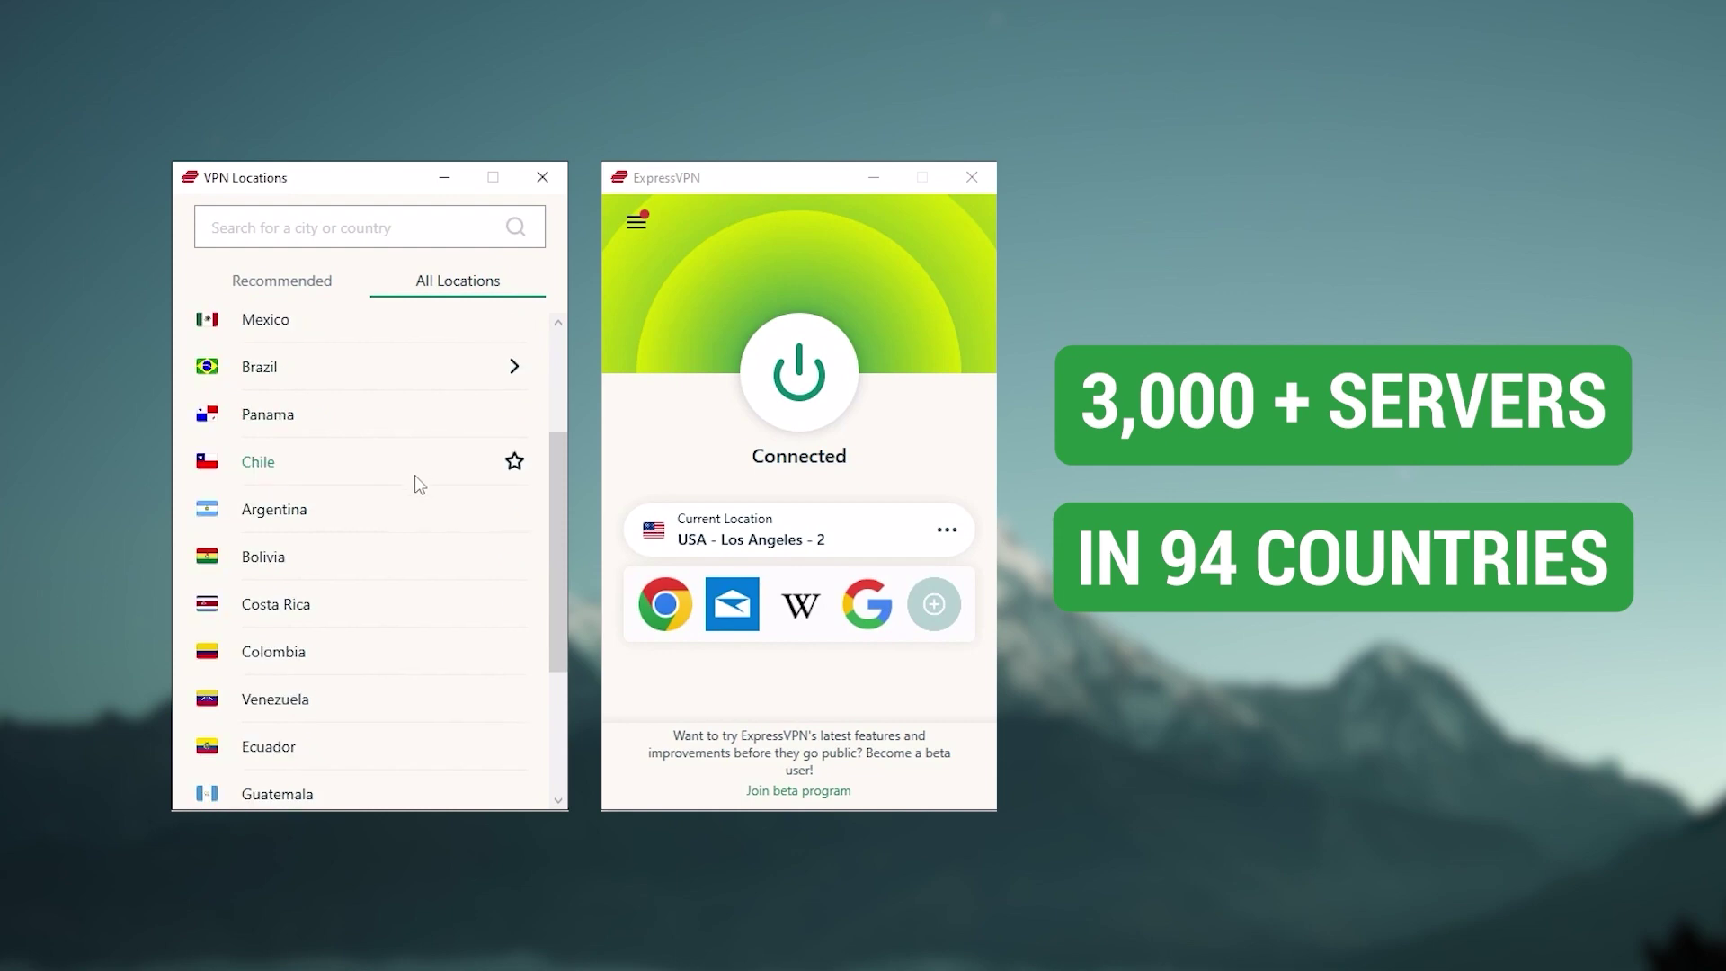
scroll(414, 486, down, 1)
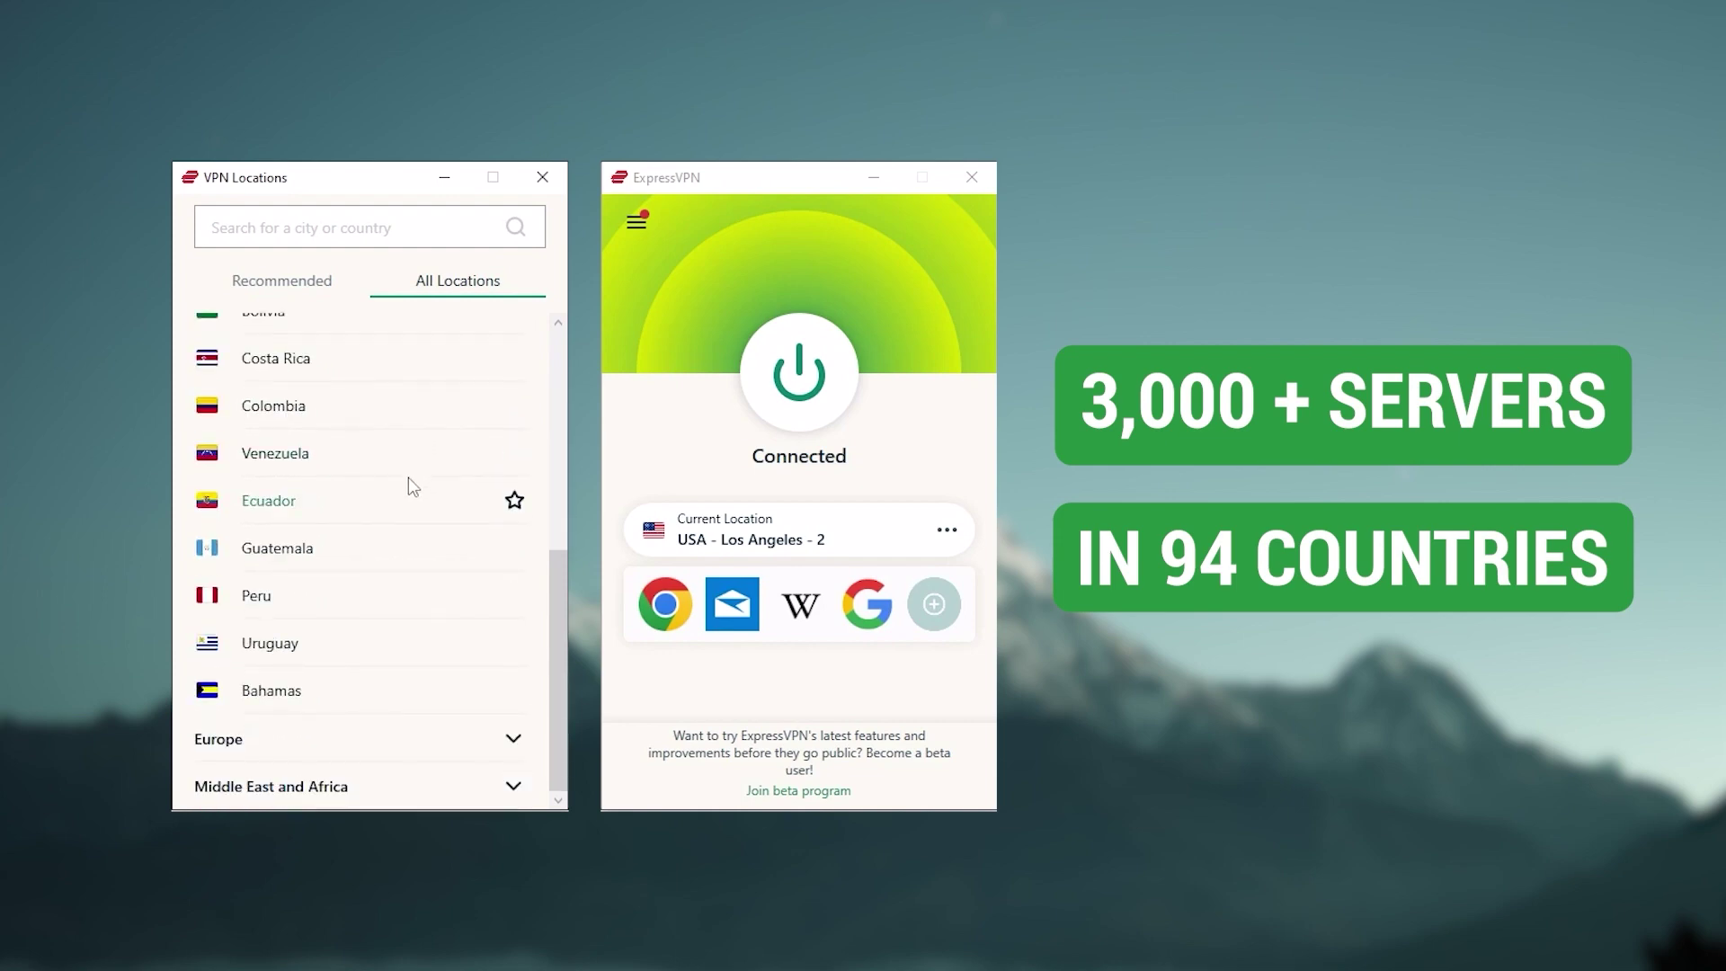
click(451, 746)
scroll(424, 739, down, 5)
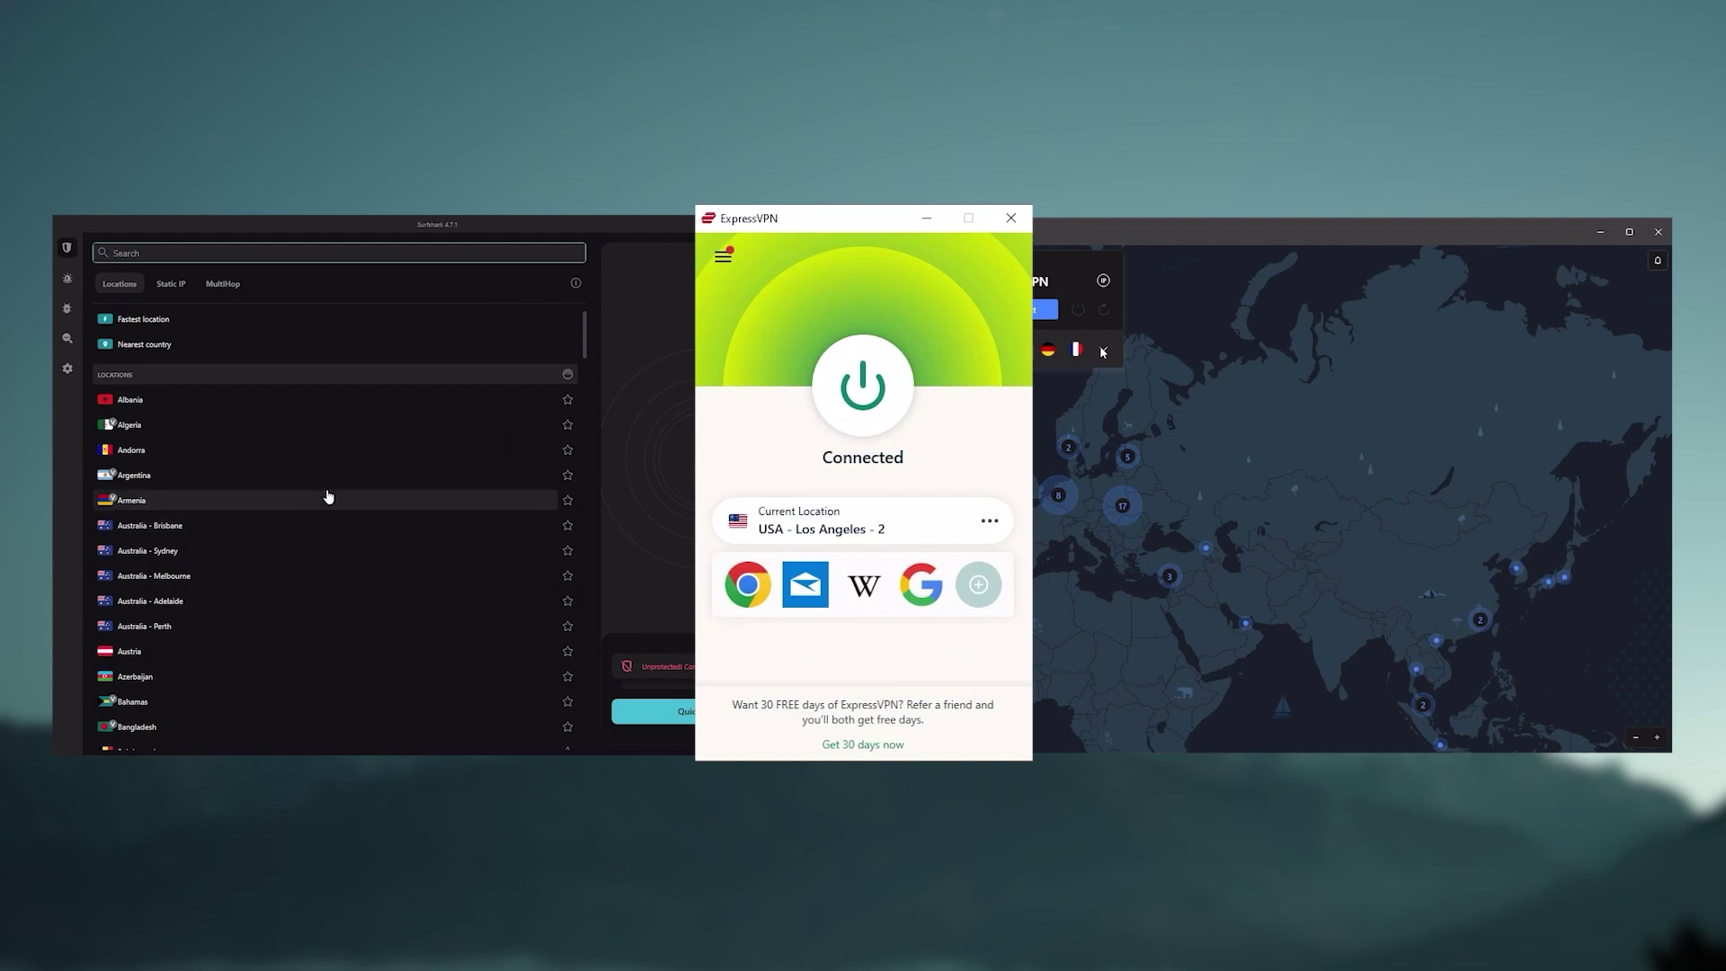
Toggle NordVPN's server list, then pan the map toward Europe, Greenland and Scandinavia.
scroll(328, 494, down, 5)
scroll(321, 464, up, 3)
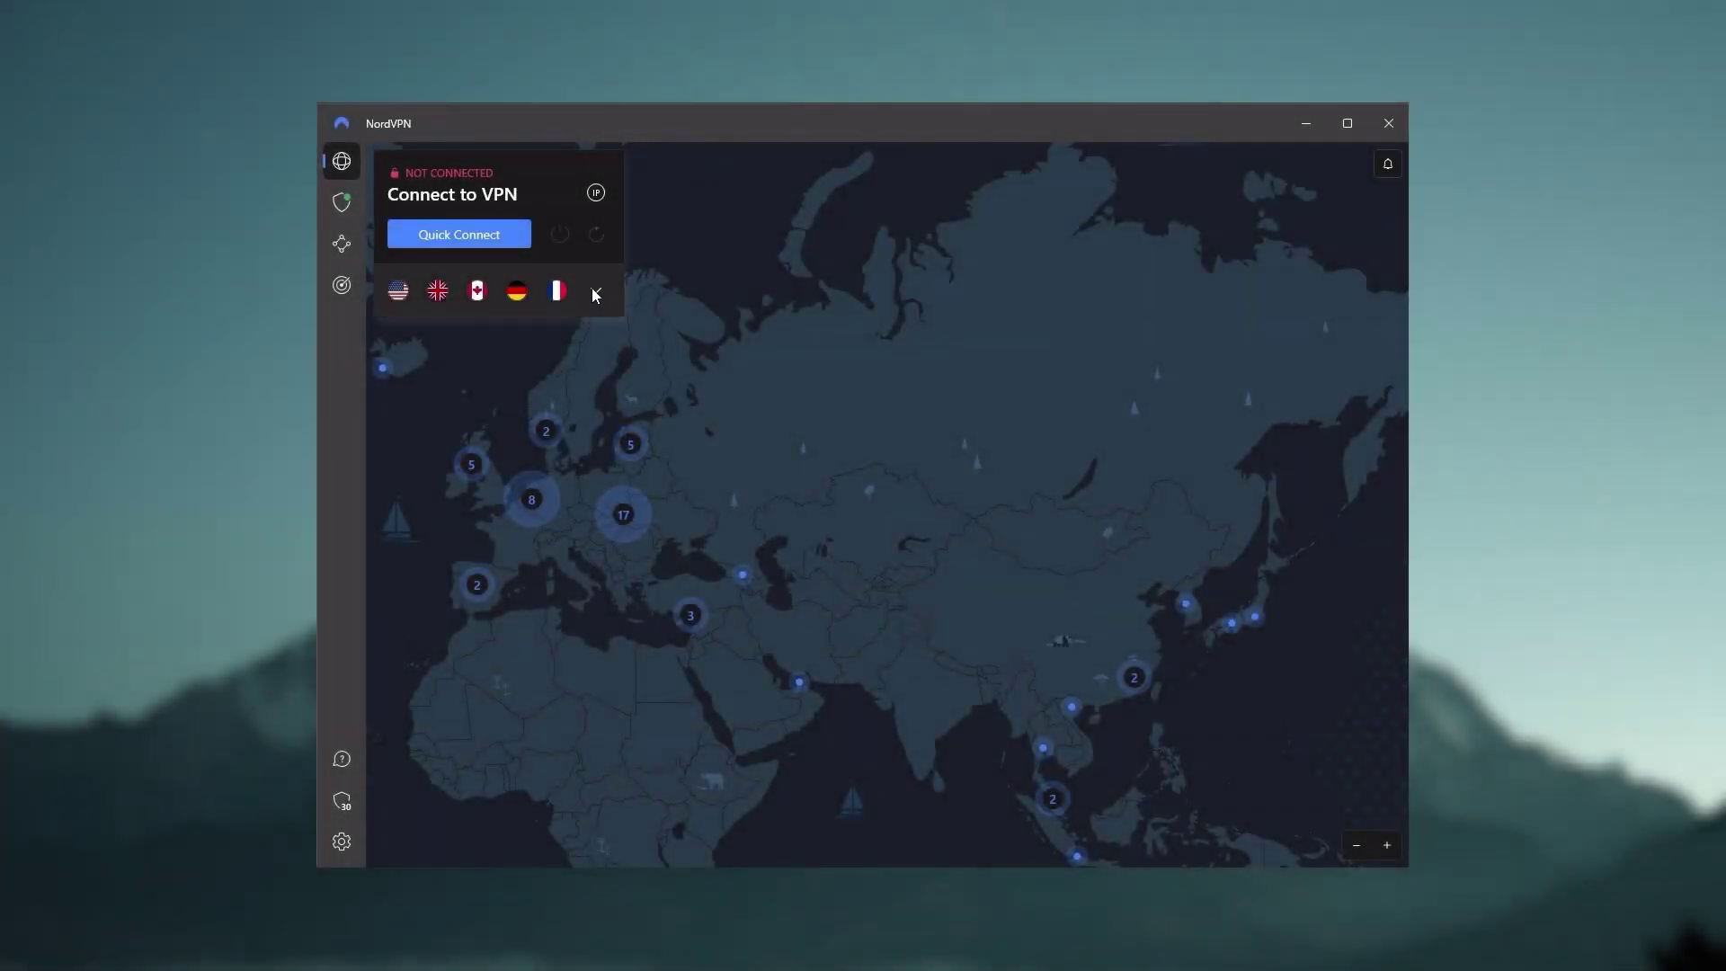
click(595, 292)
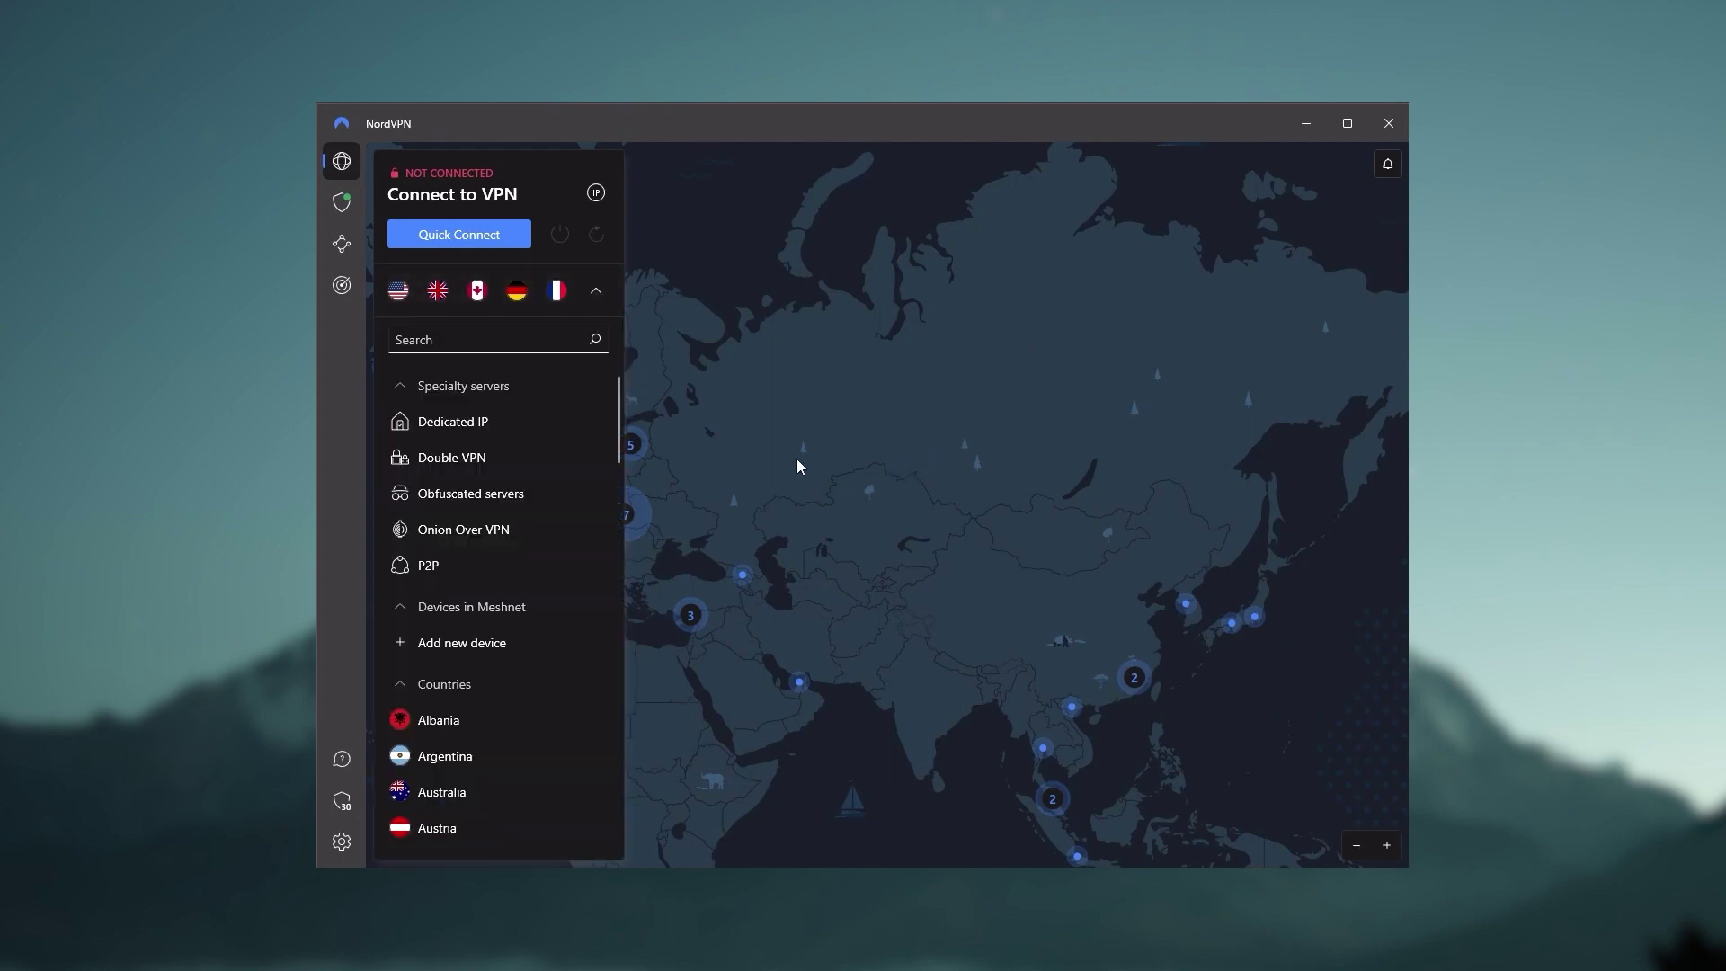
click(601, 291)
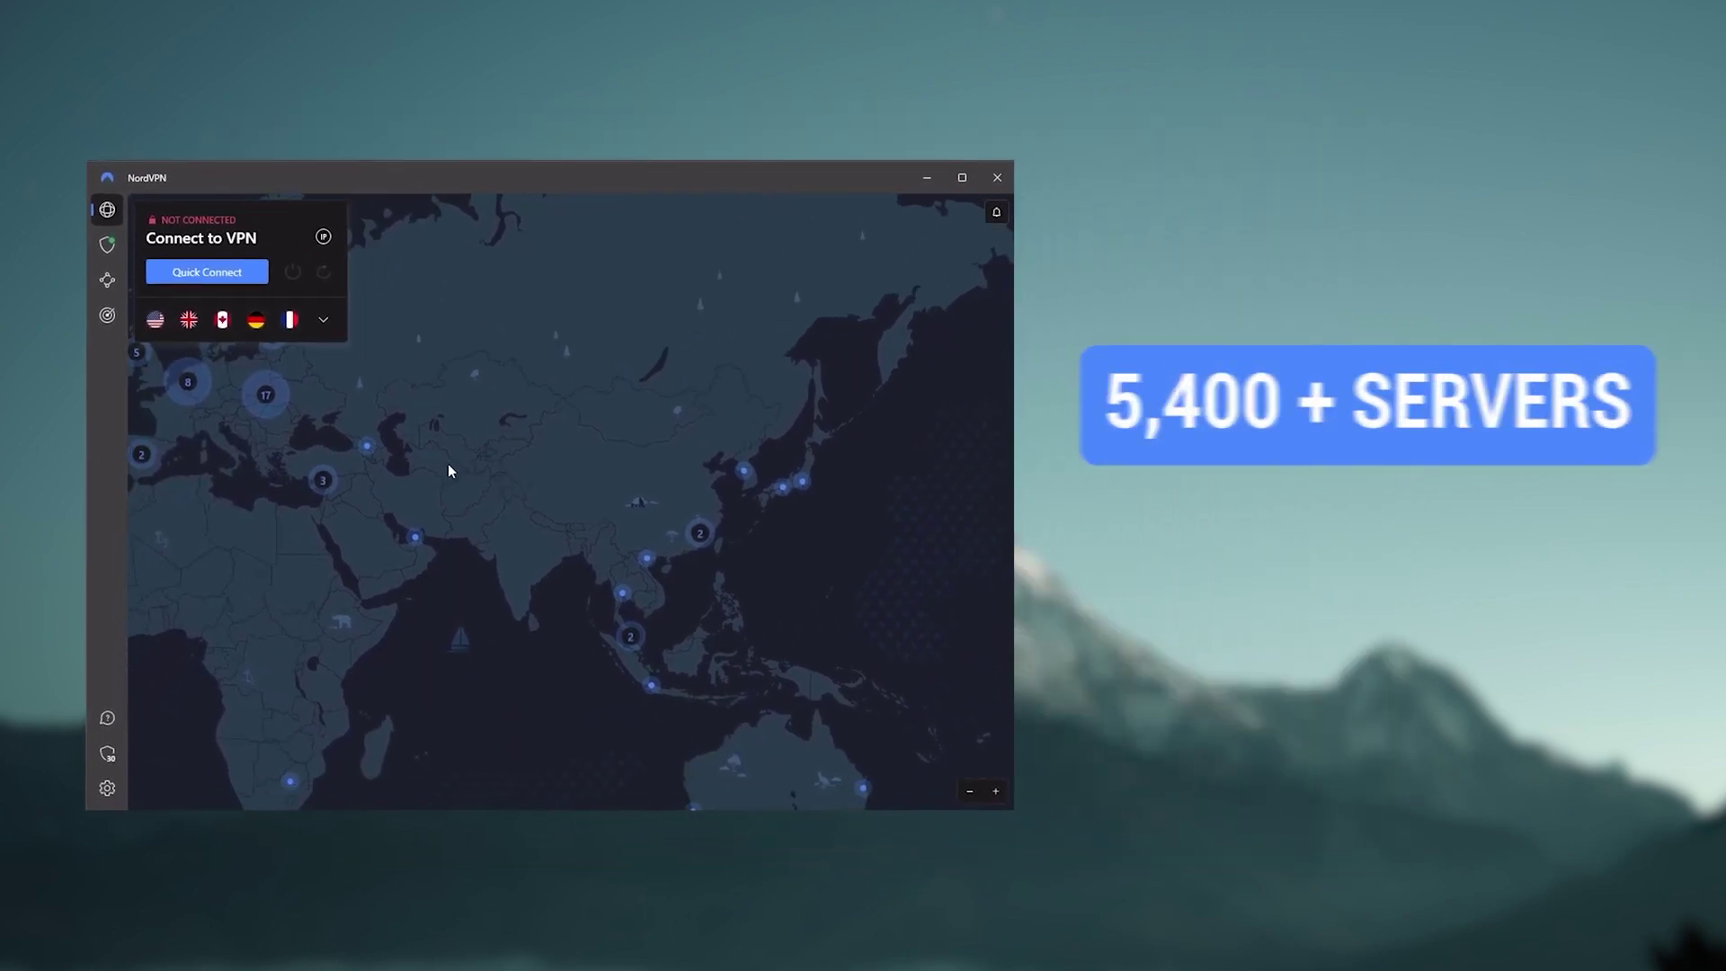
drag(497, 521, 753, 619)
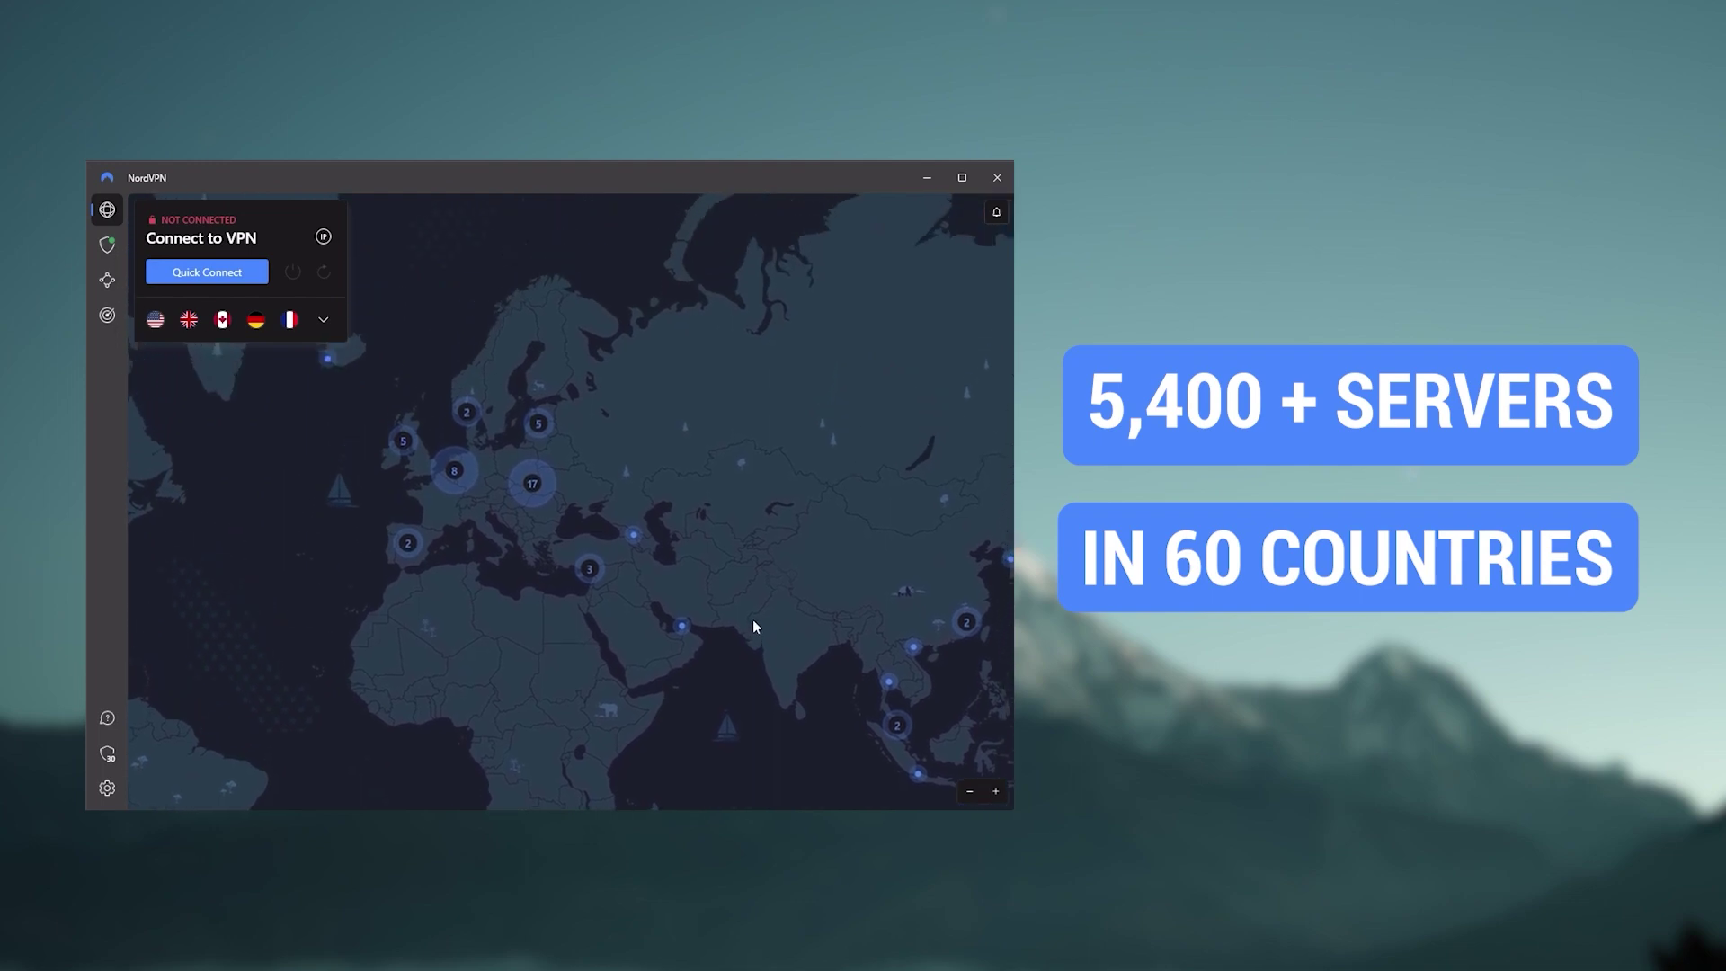
drag(710, 418, 882, 621)
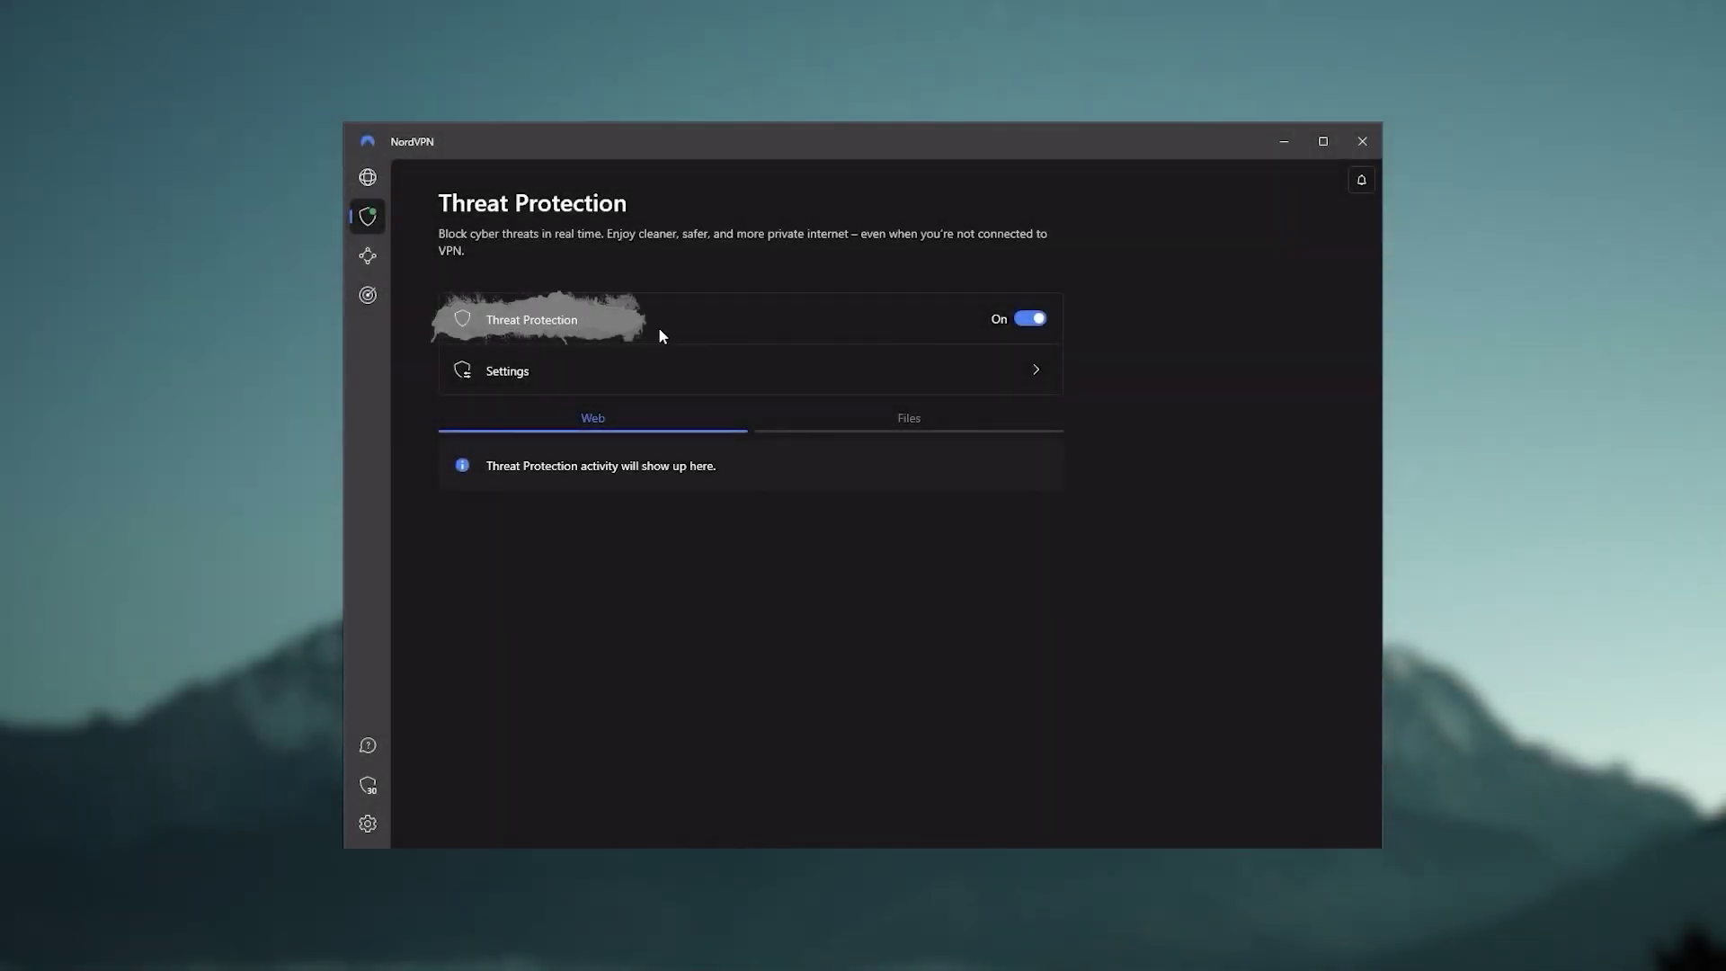
Open NordVPN's Threat Protection settings, then show and hide the server list.
click(595, 388)
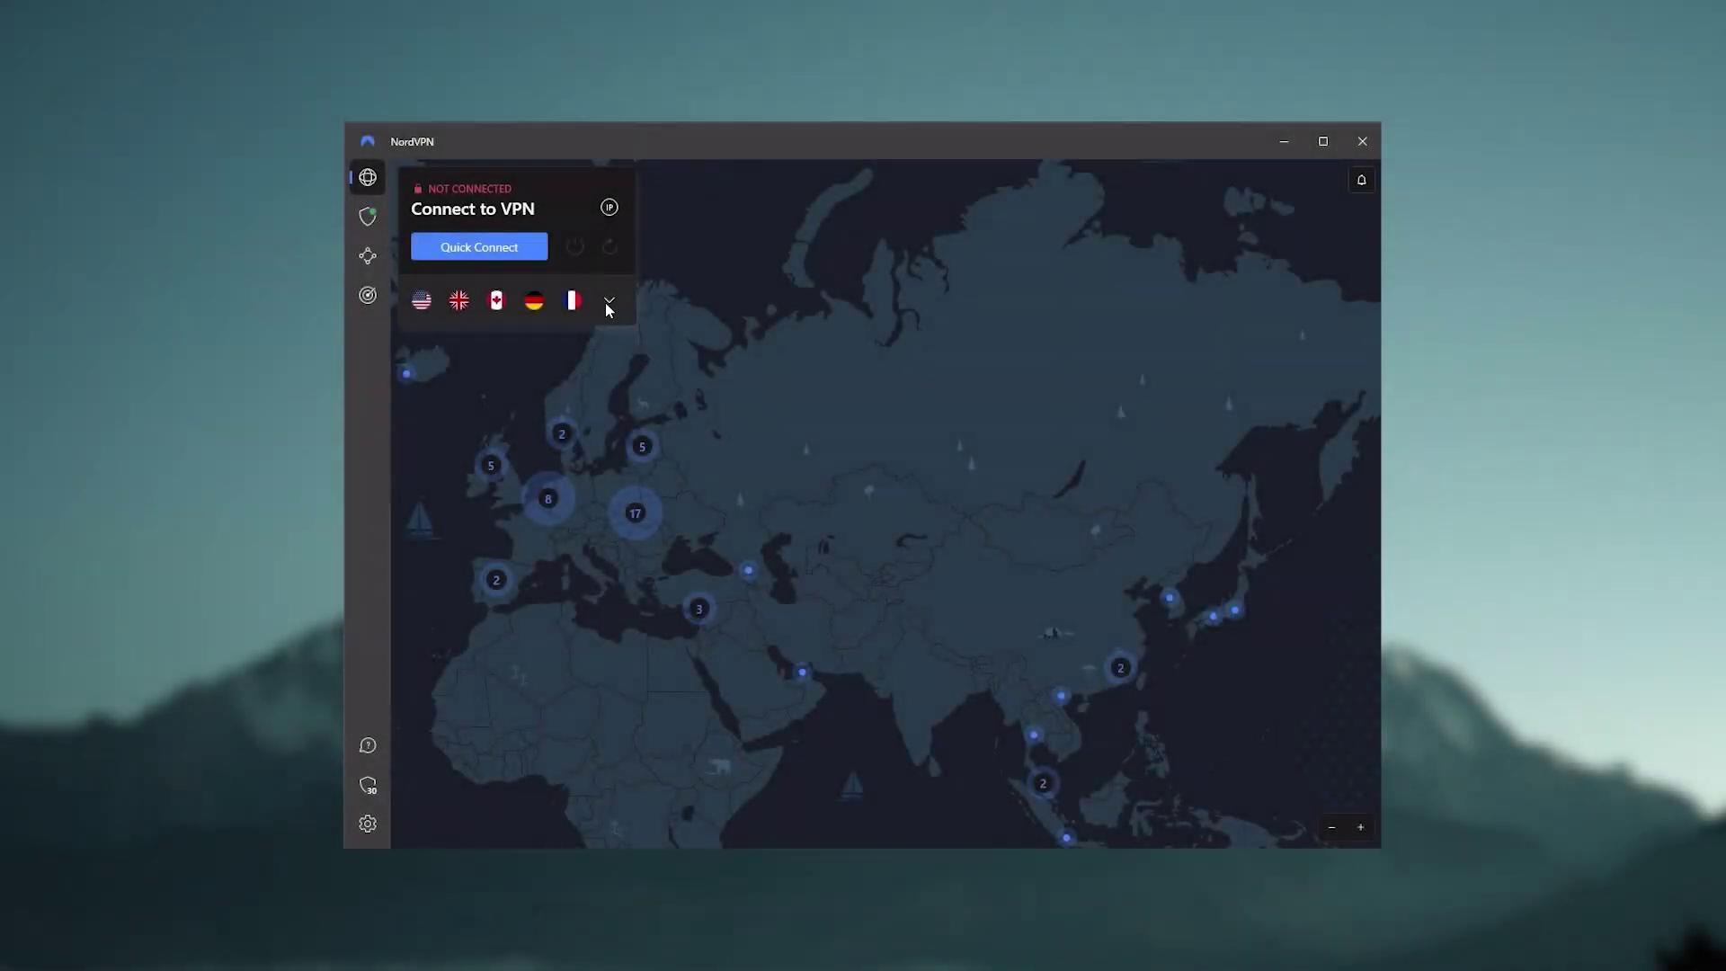
click(609, 302)
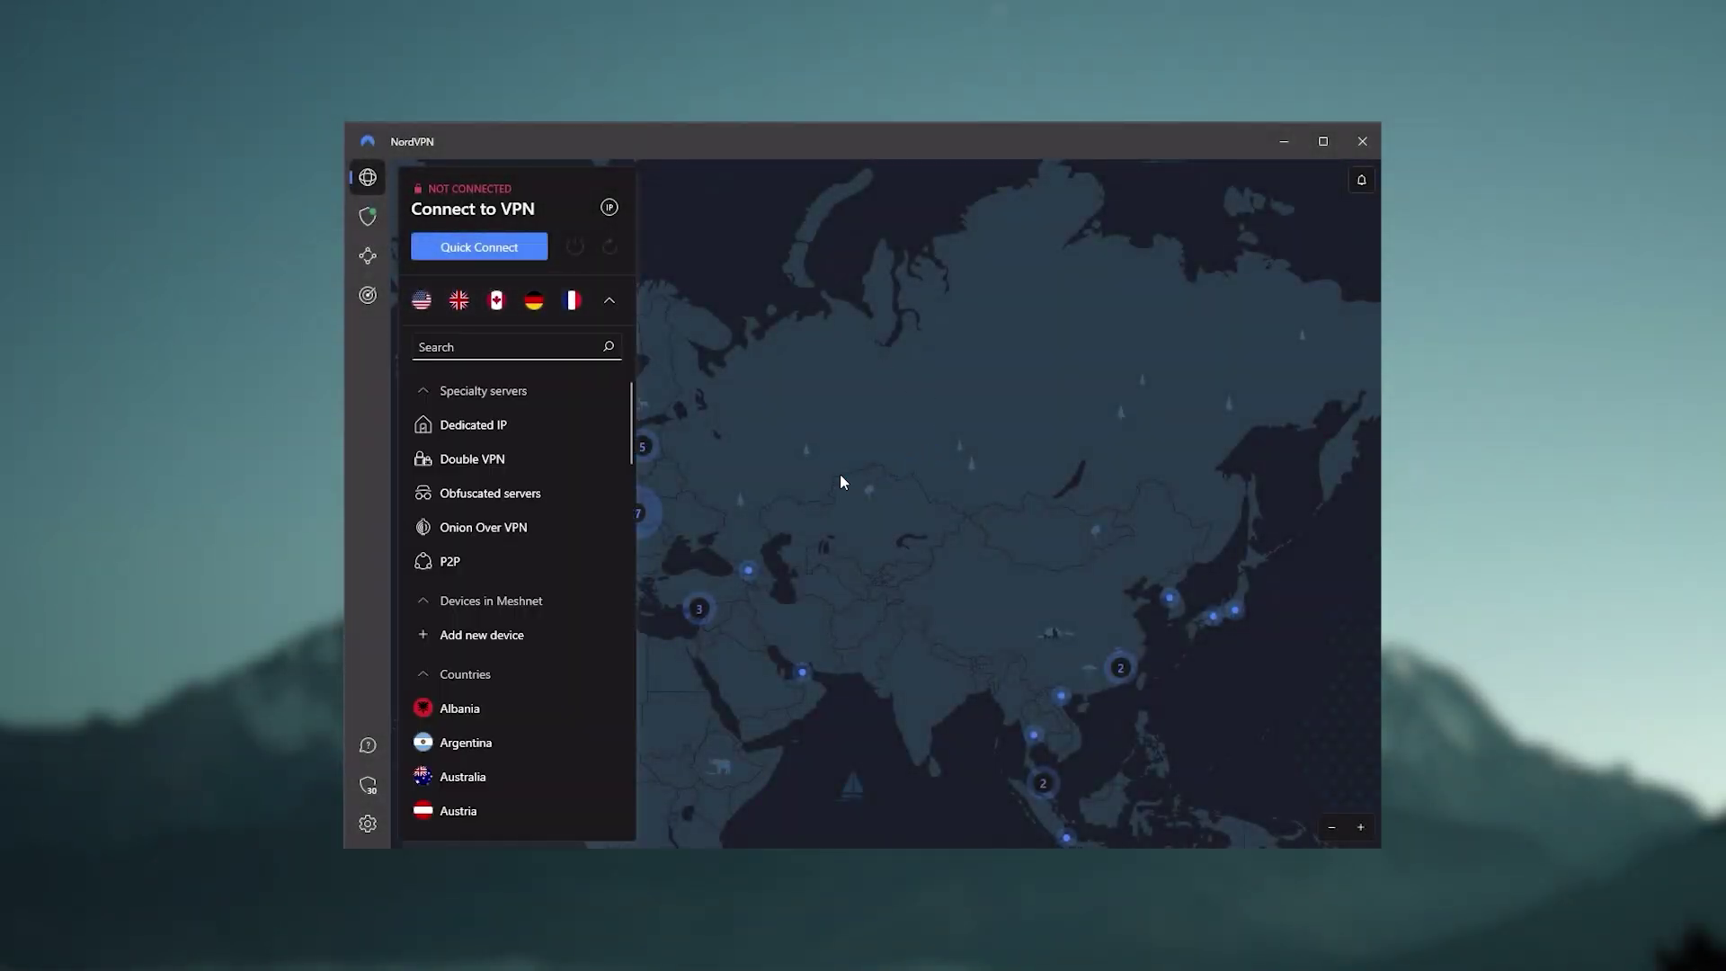
click(610, 300)
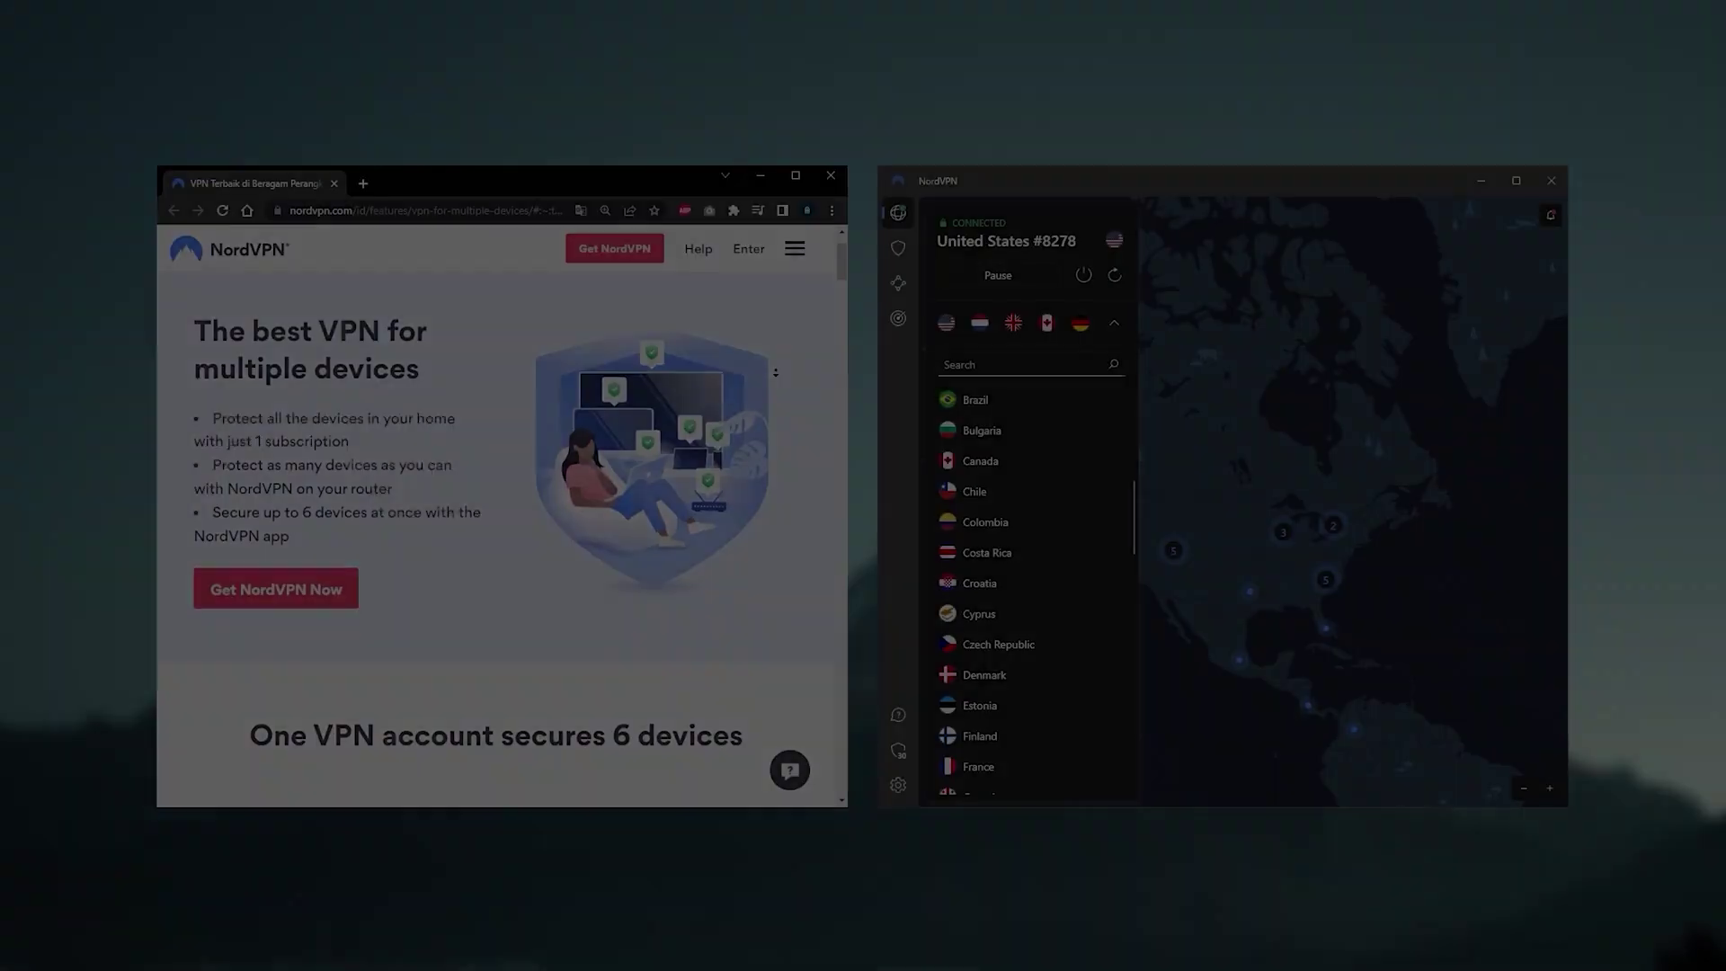
Scroll the nordvpn.com page about securing 6 devices, then expand and collapse NordVPN's server list.
scroll(776, 372, down, 2)
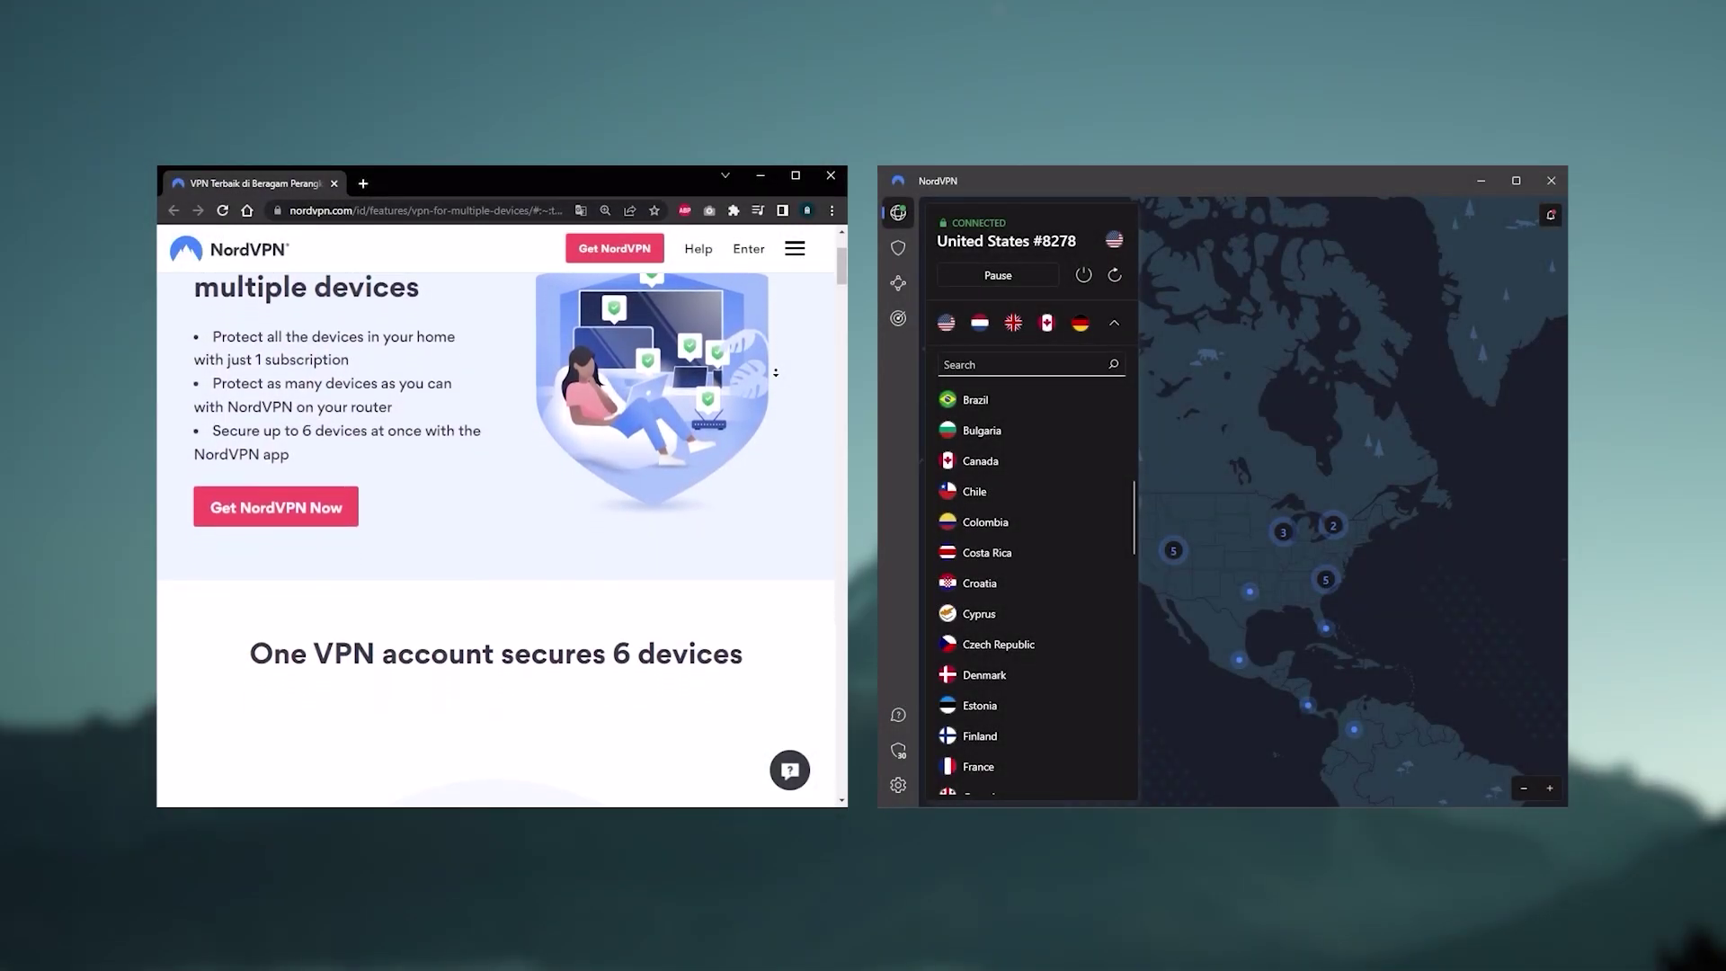
scroll(776, 373, down, 2)
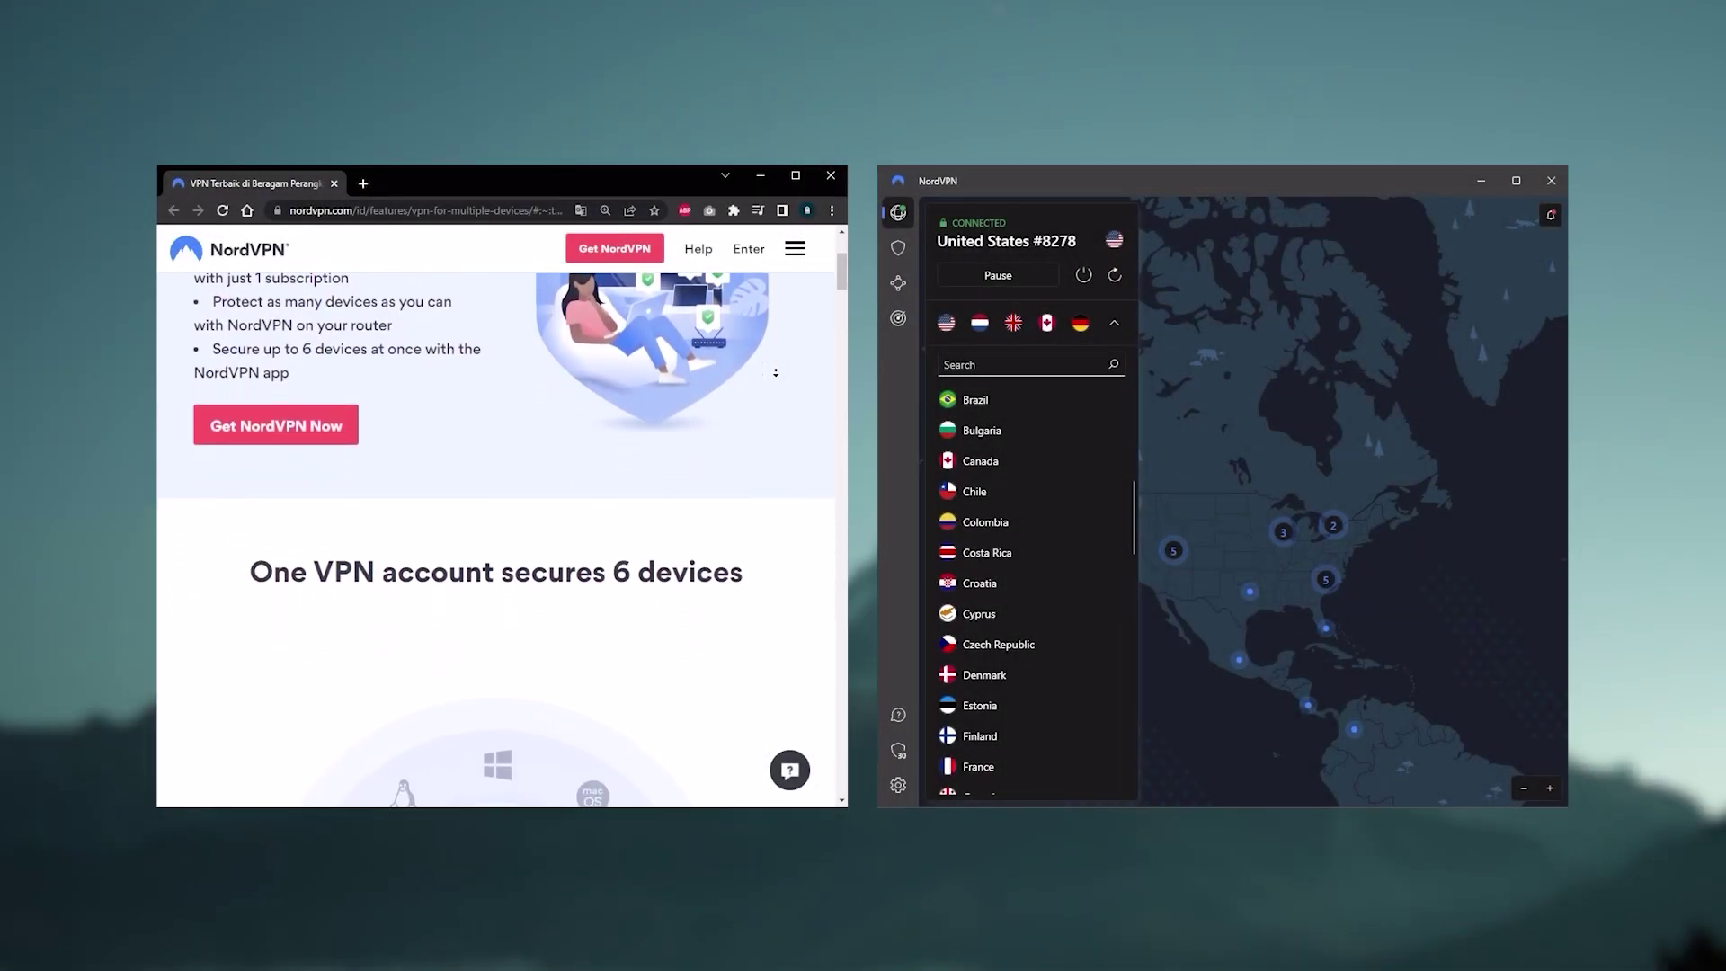
scroll(776, 372, down, 3)
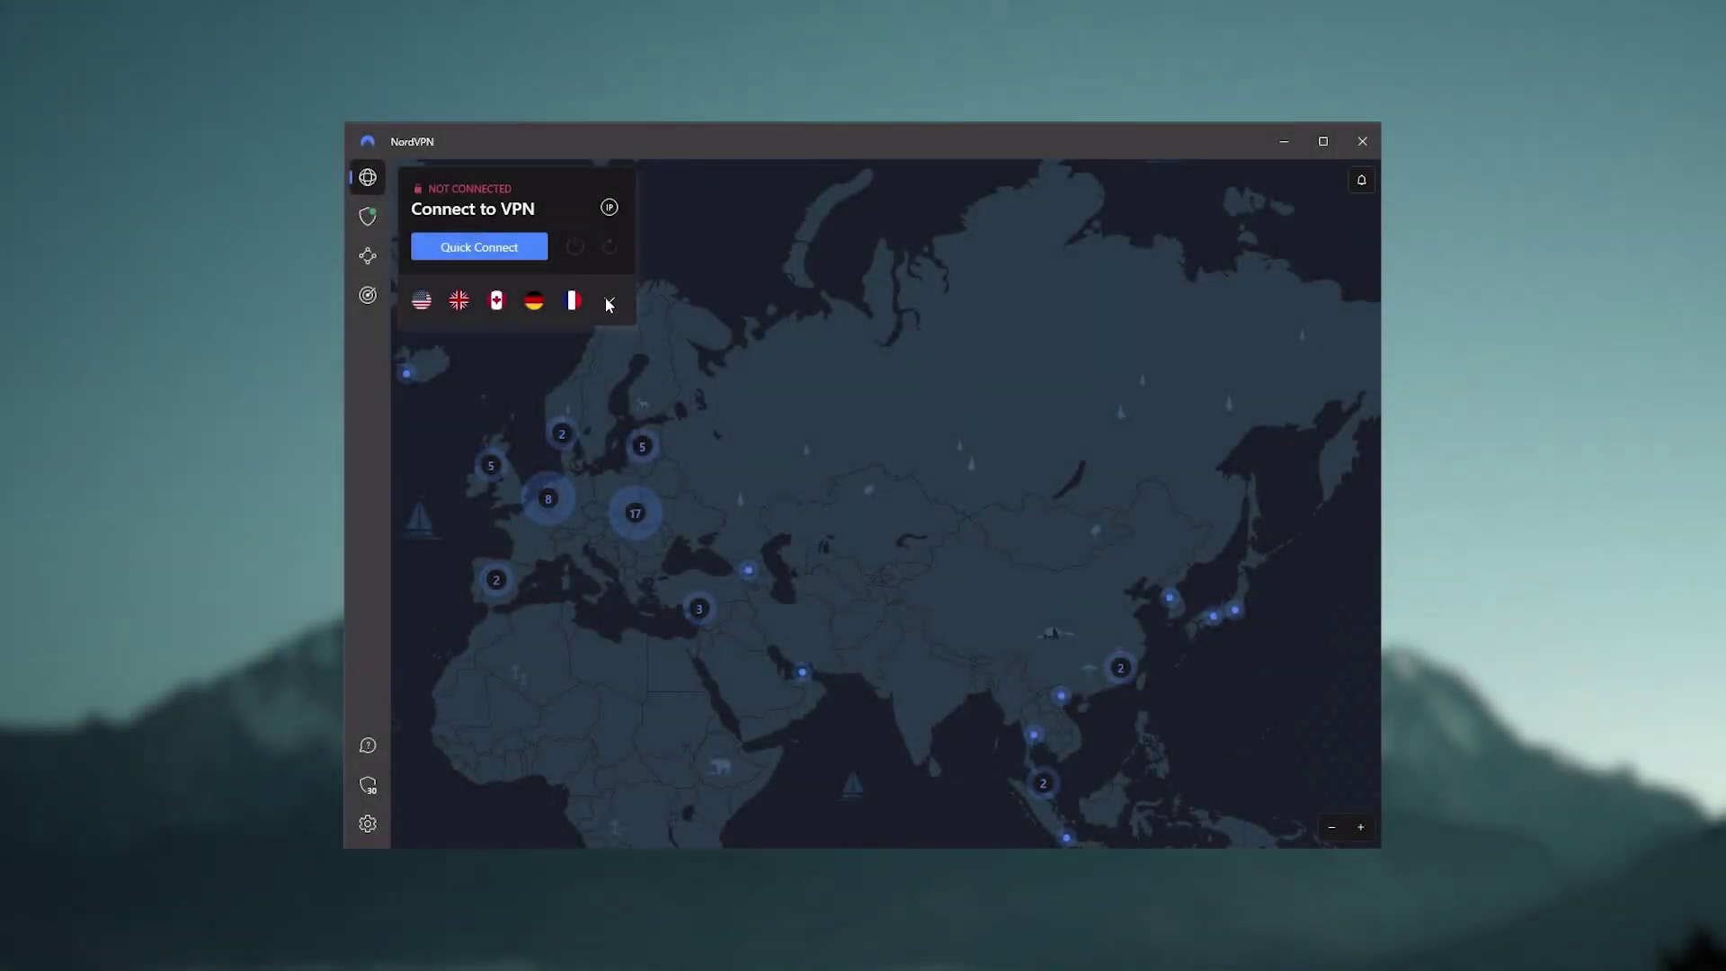
click(608, 300)
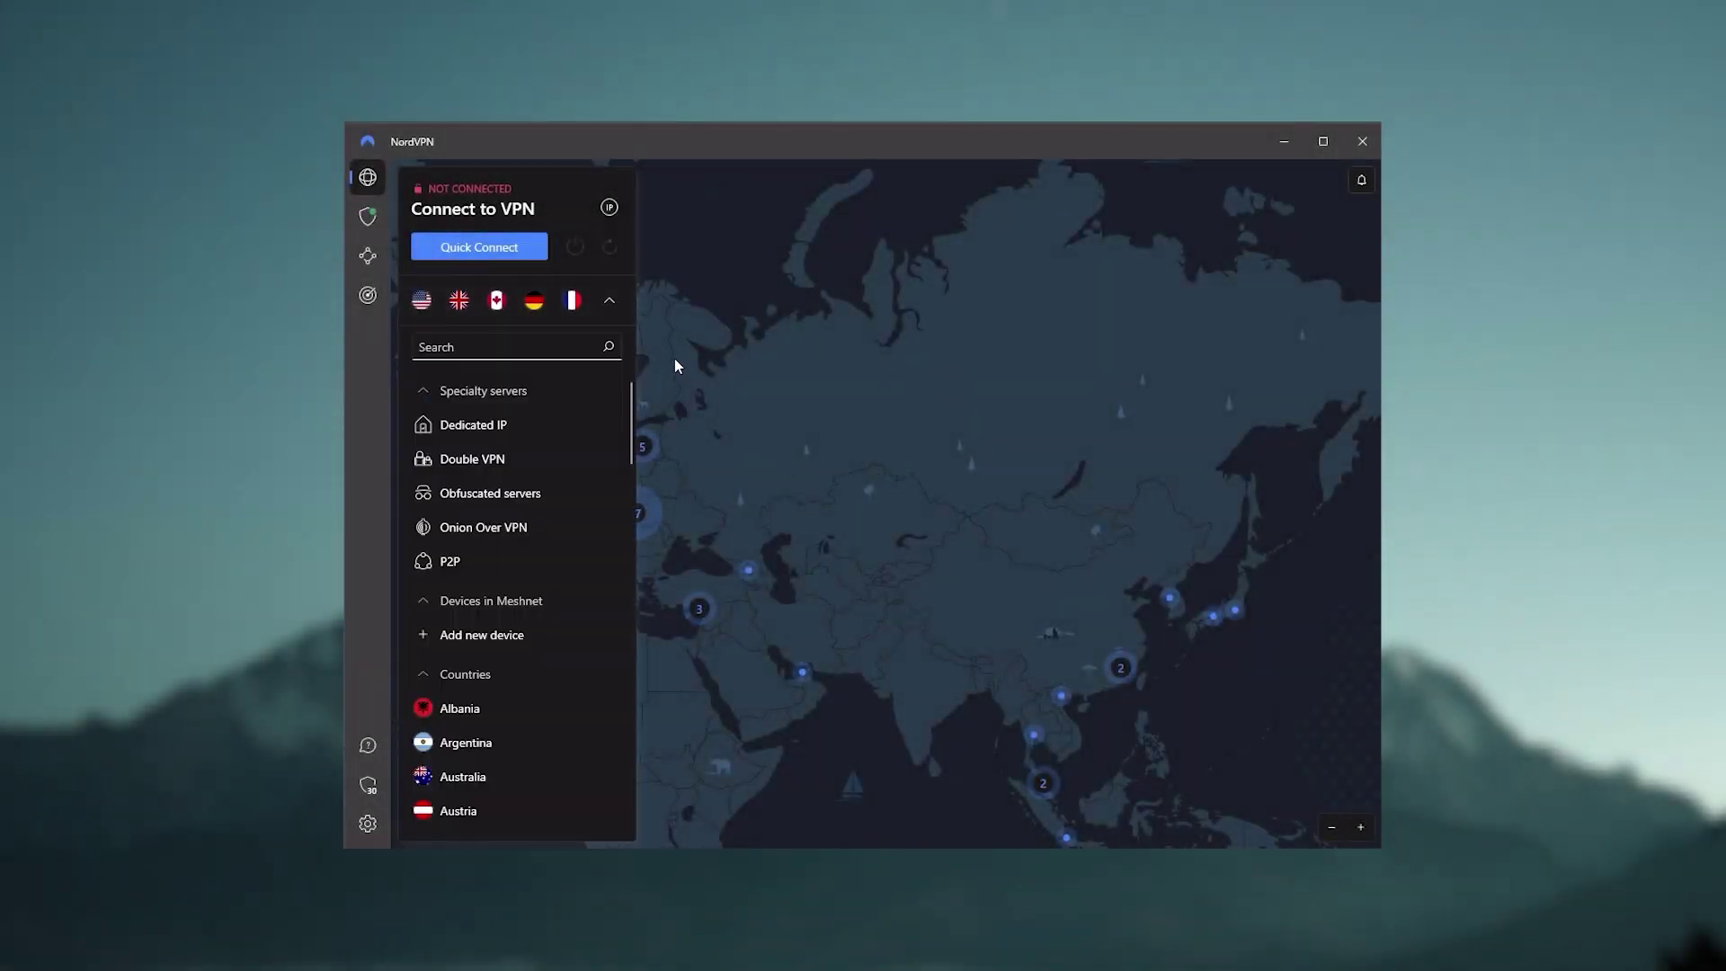
click(609, 300)
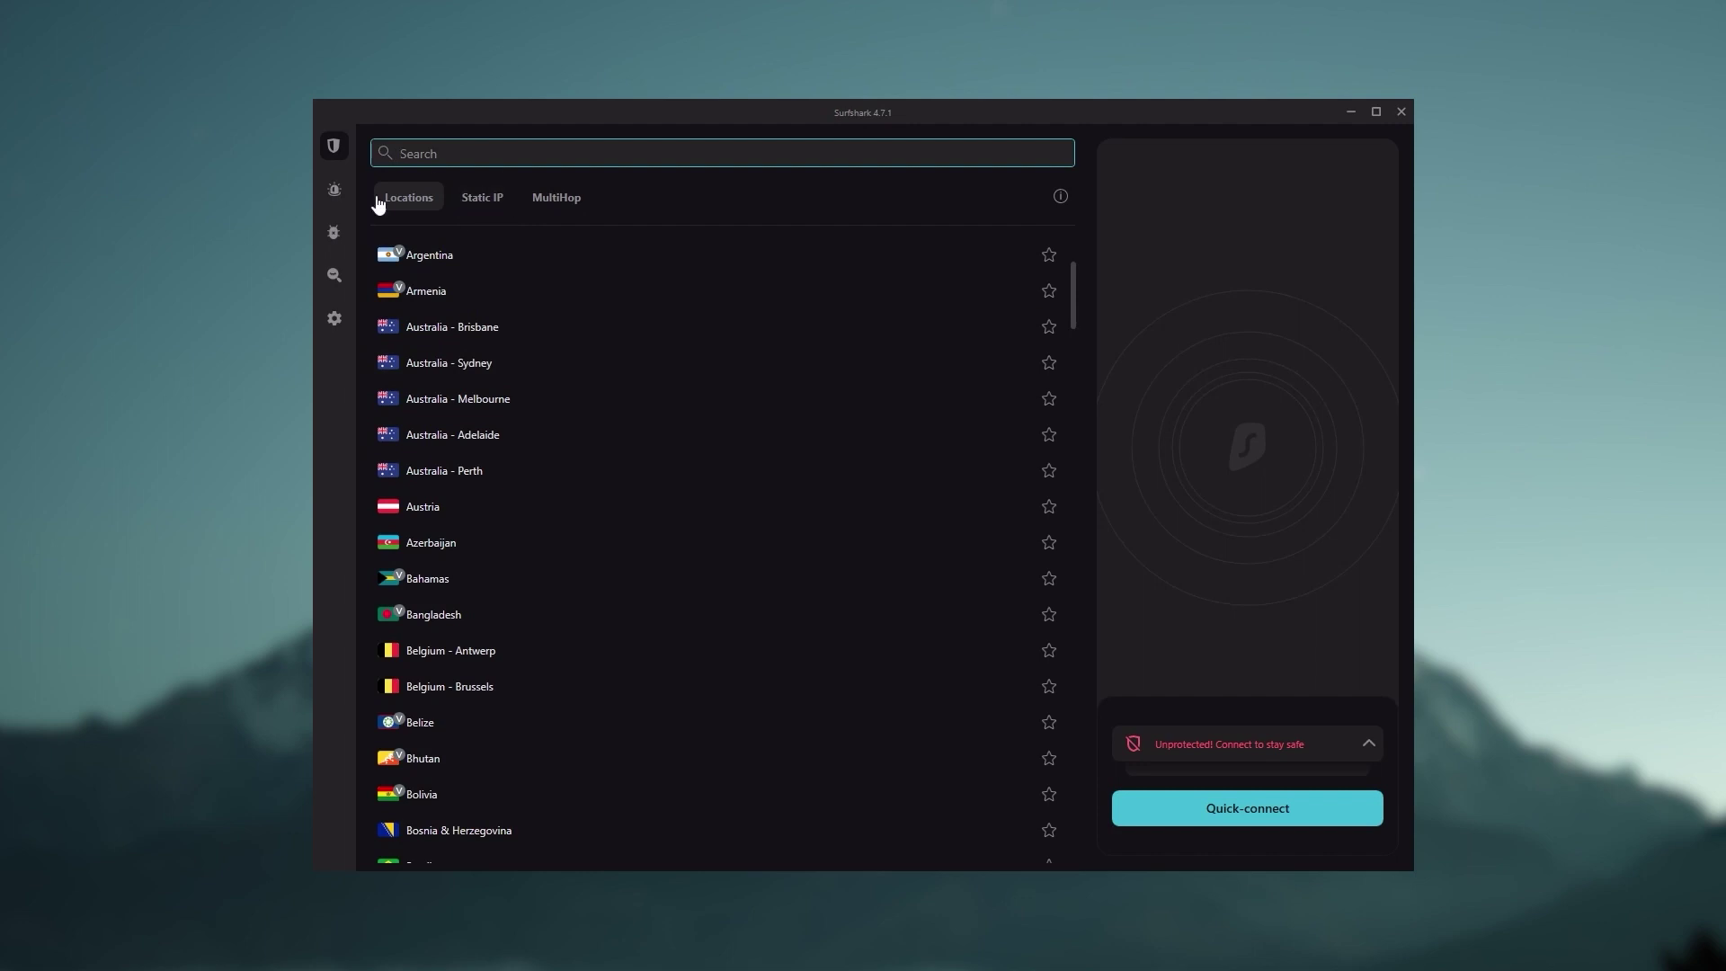
Scroll surfshark.com/features down to the Unlimited devices section.
mouse_move(332, 321)
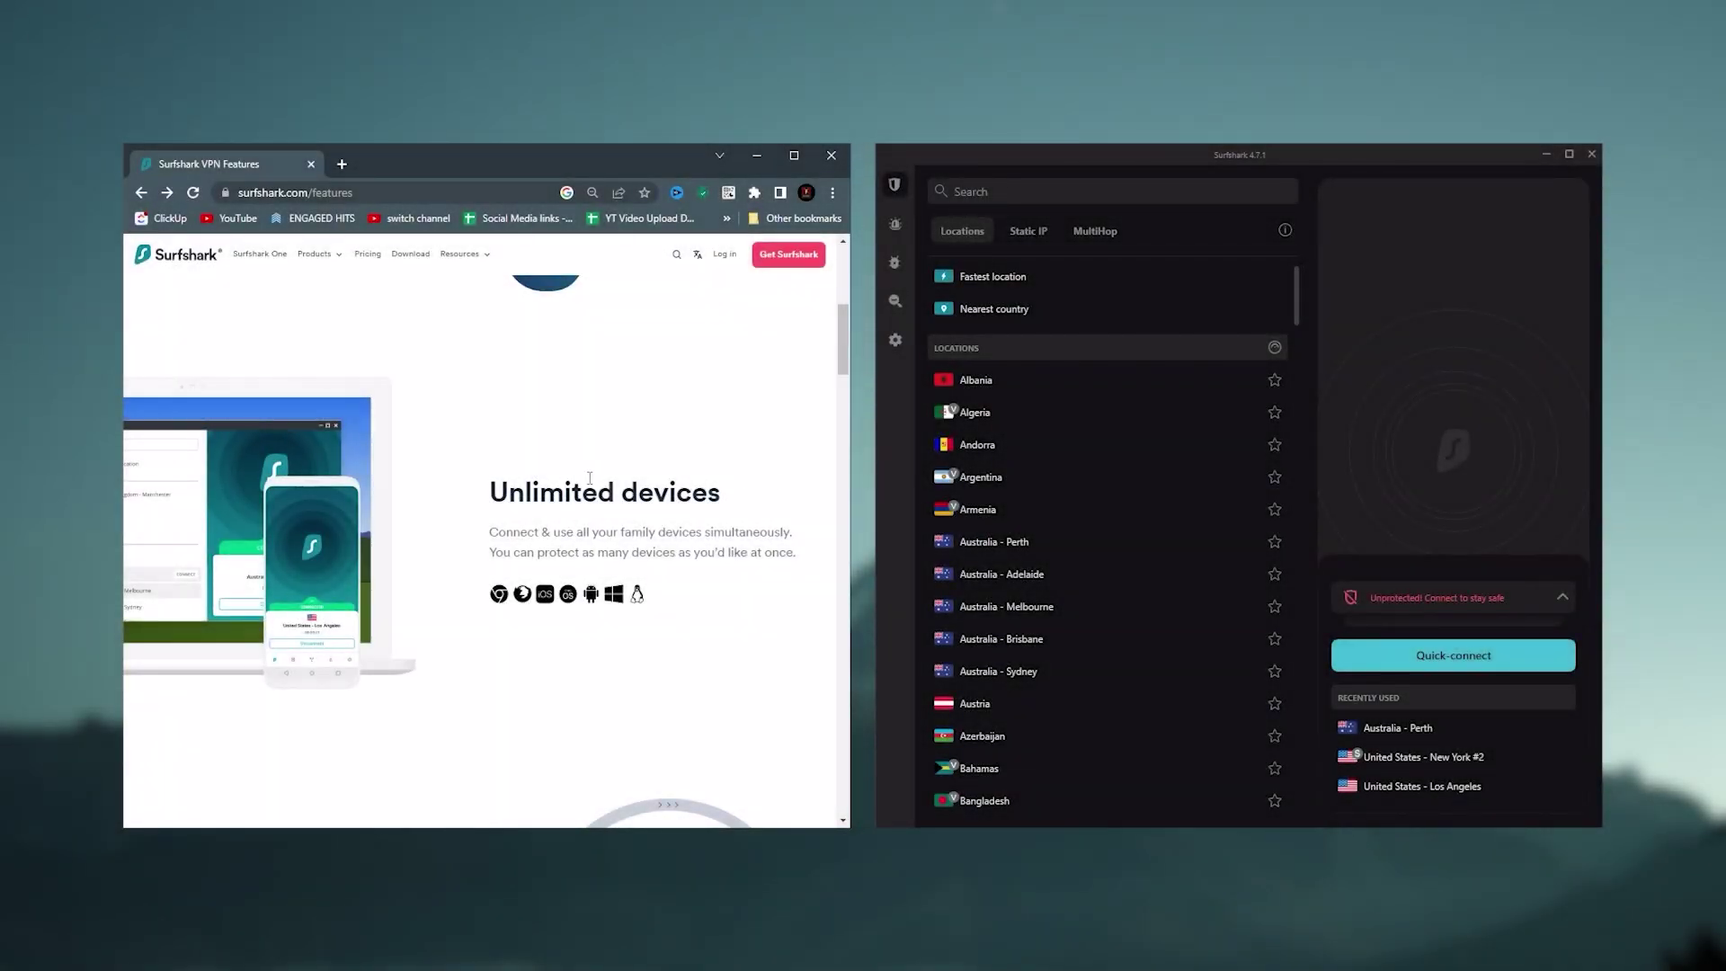
scroll(589, 477, down, 1)
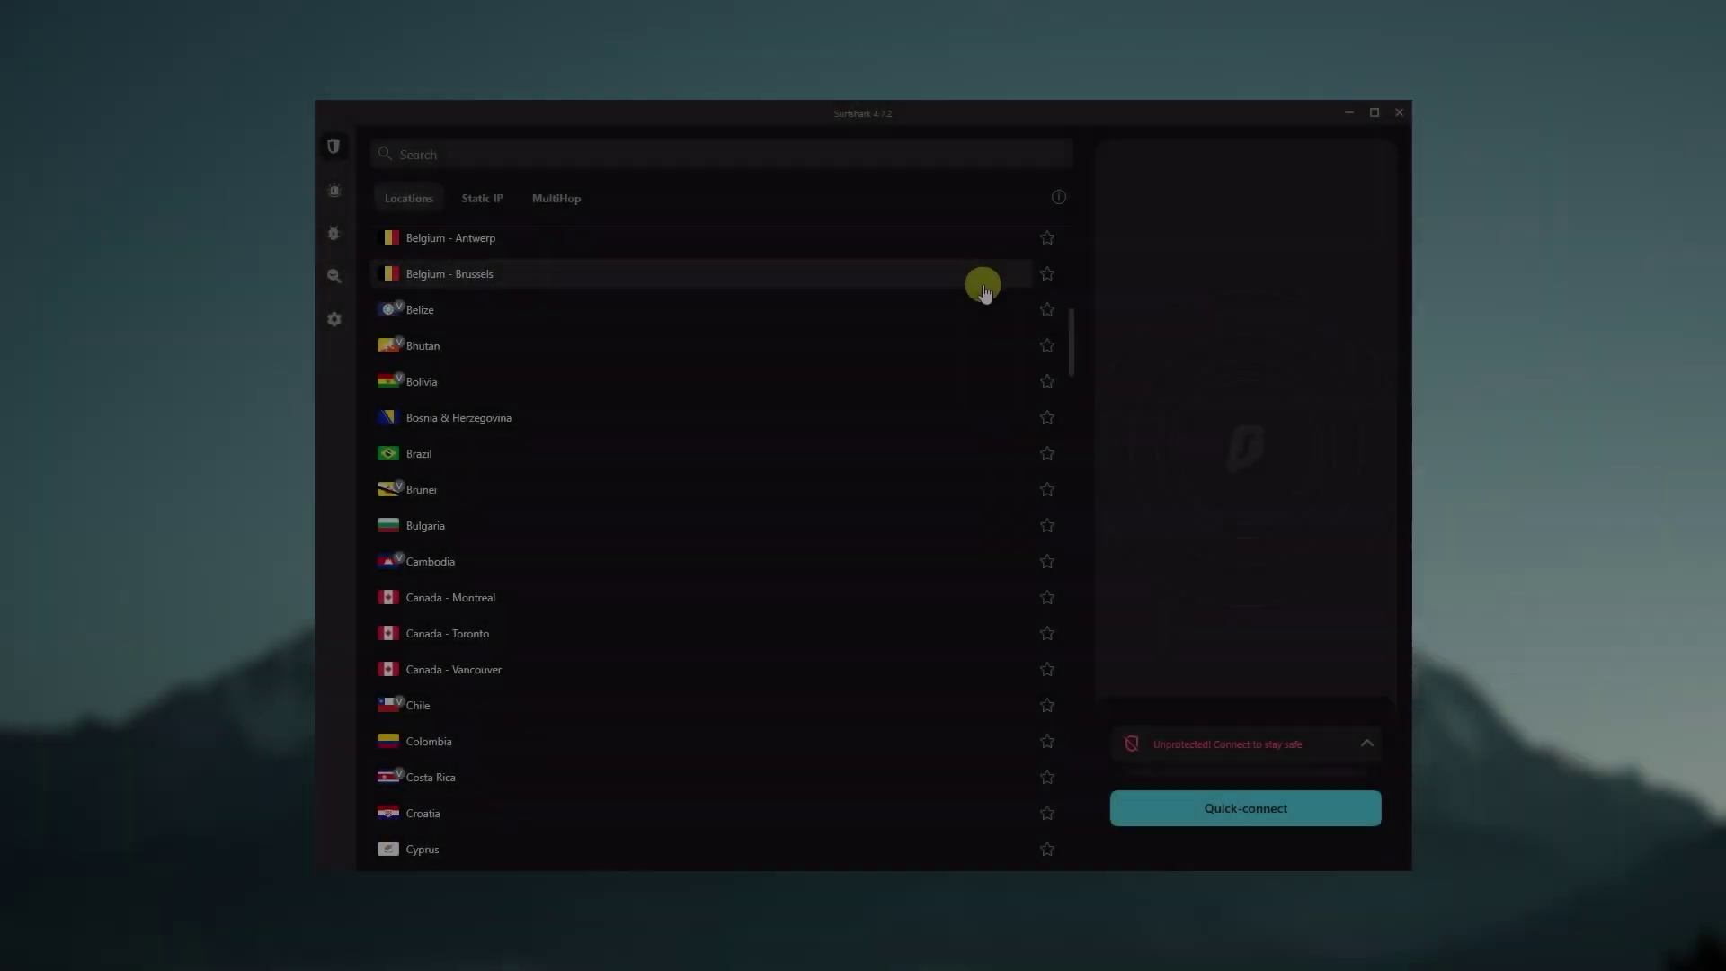
scroll(896, 306, down, 2)
scroll(897, 306, down, 2)
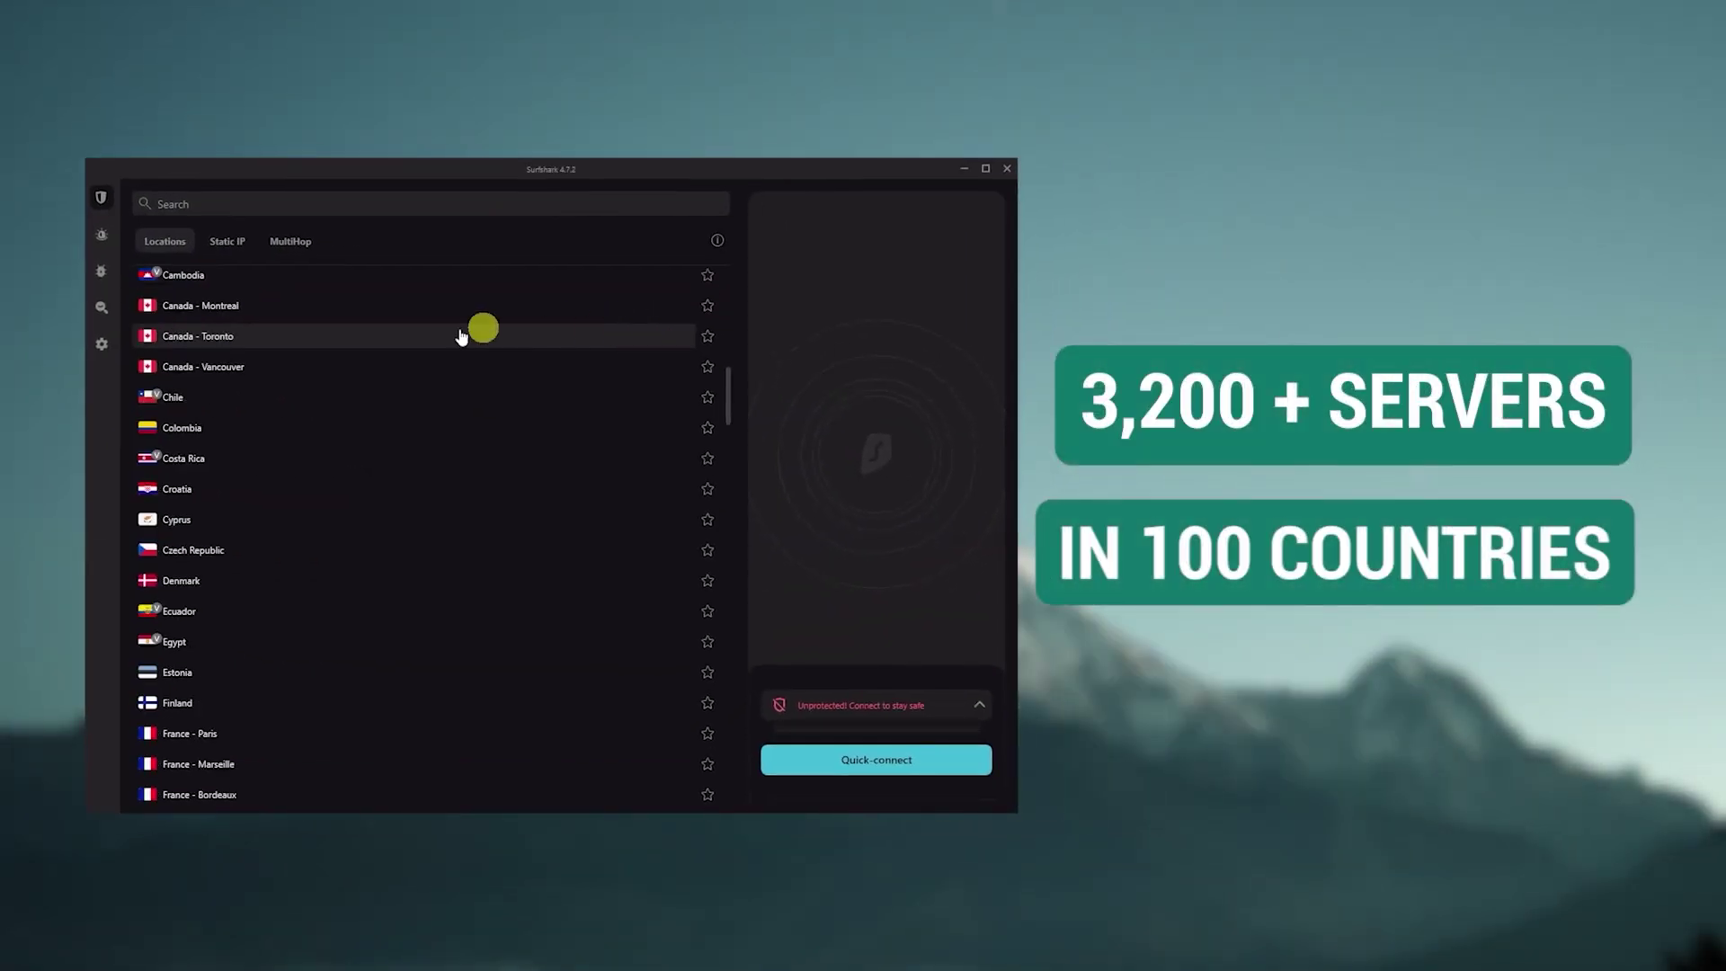
Scroll down Surfshark's Locations list of server countries.
scroll(542, 387, down, 3)
scroll(328, 400, down, 10)
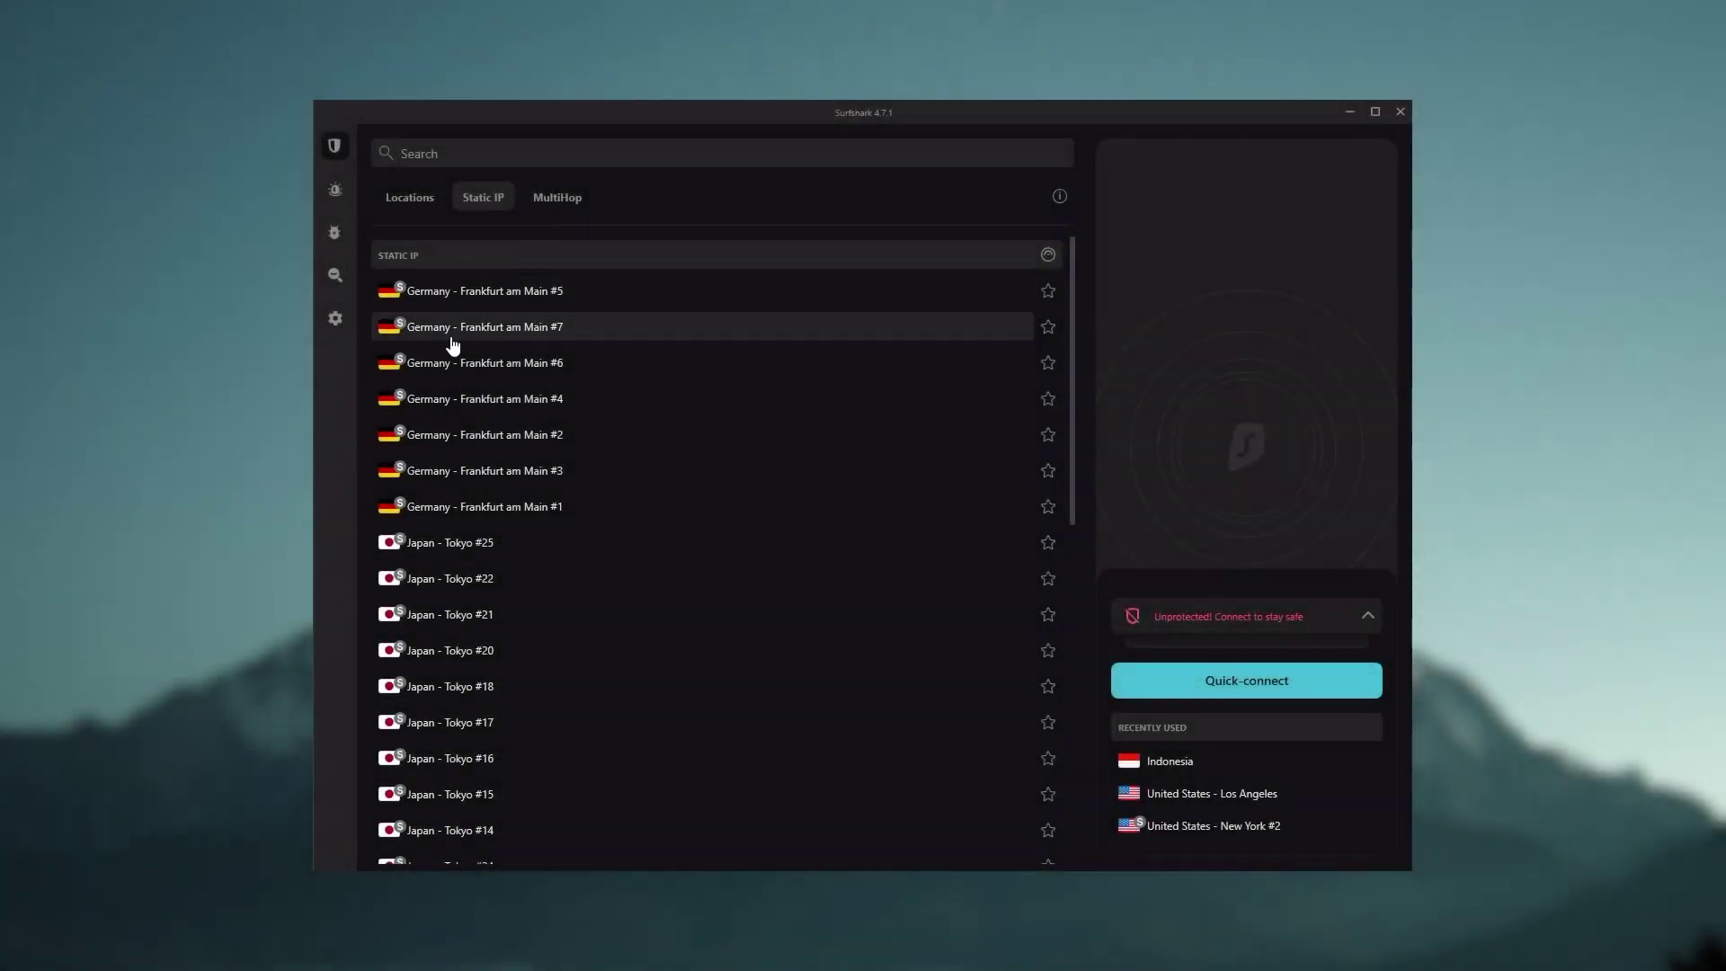
scroll(485, 409, down, 3)
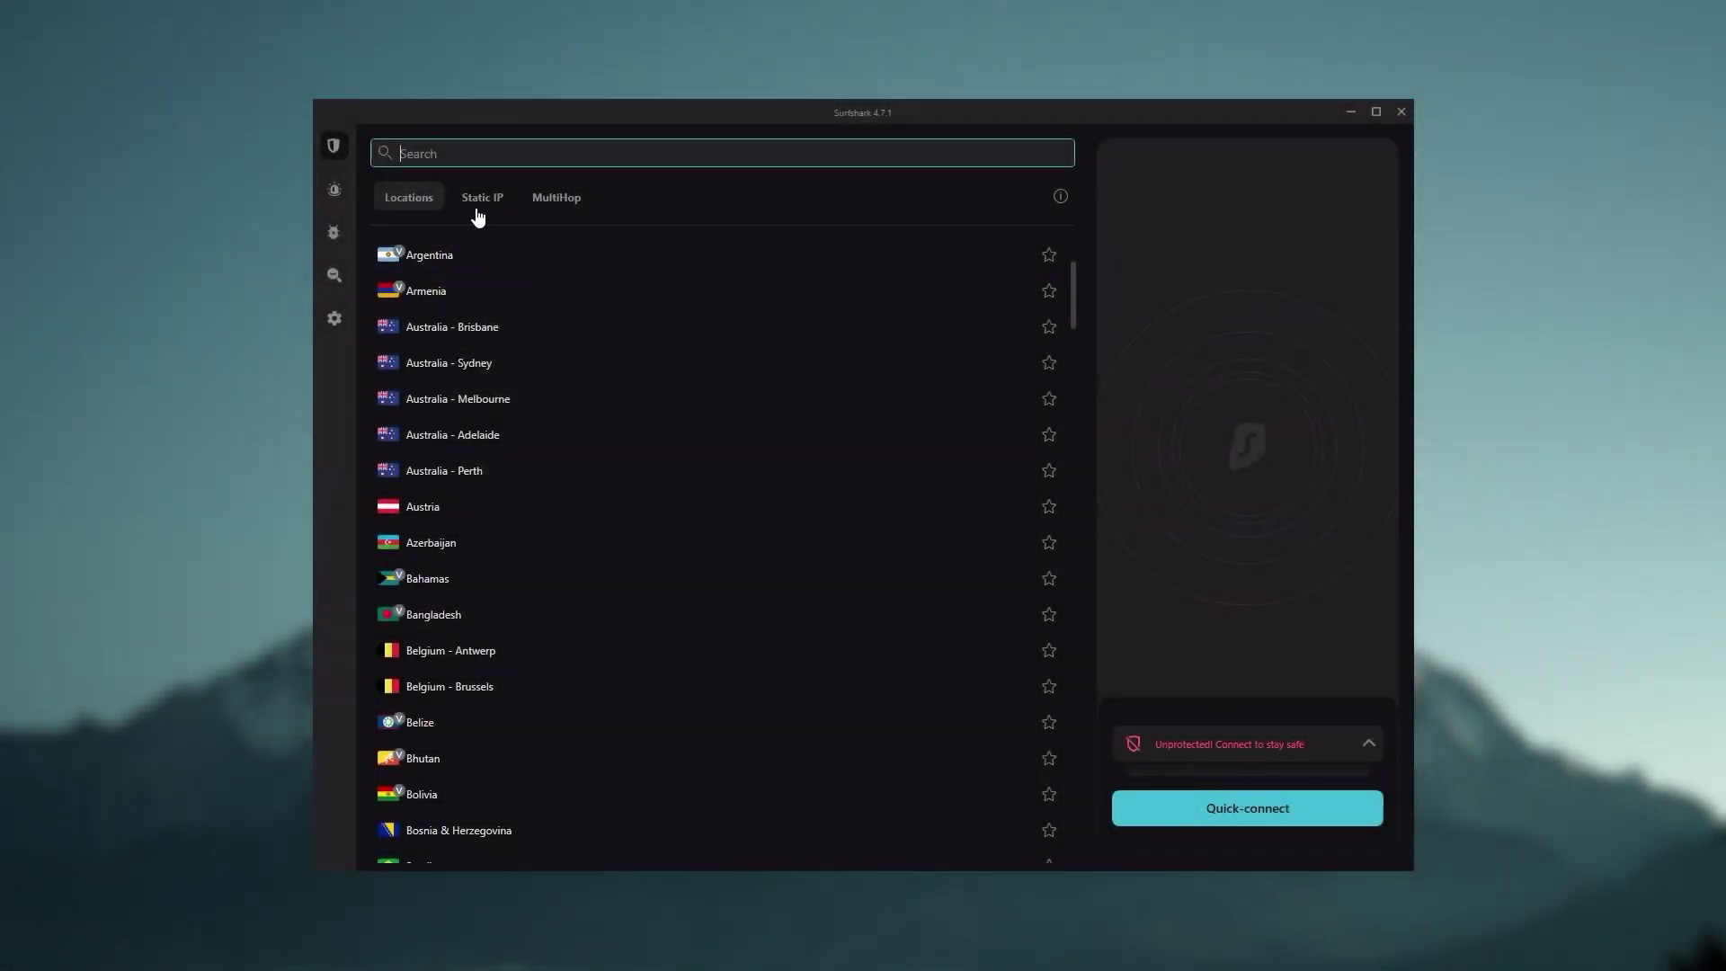
mouse_move(333, 329)
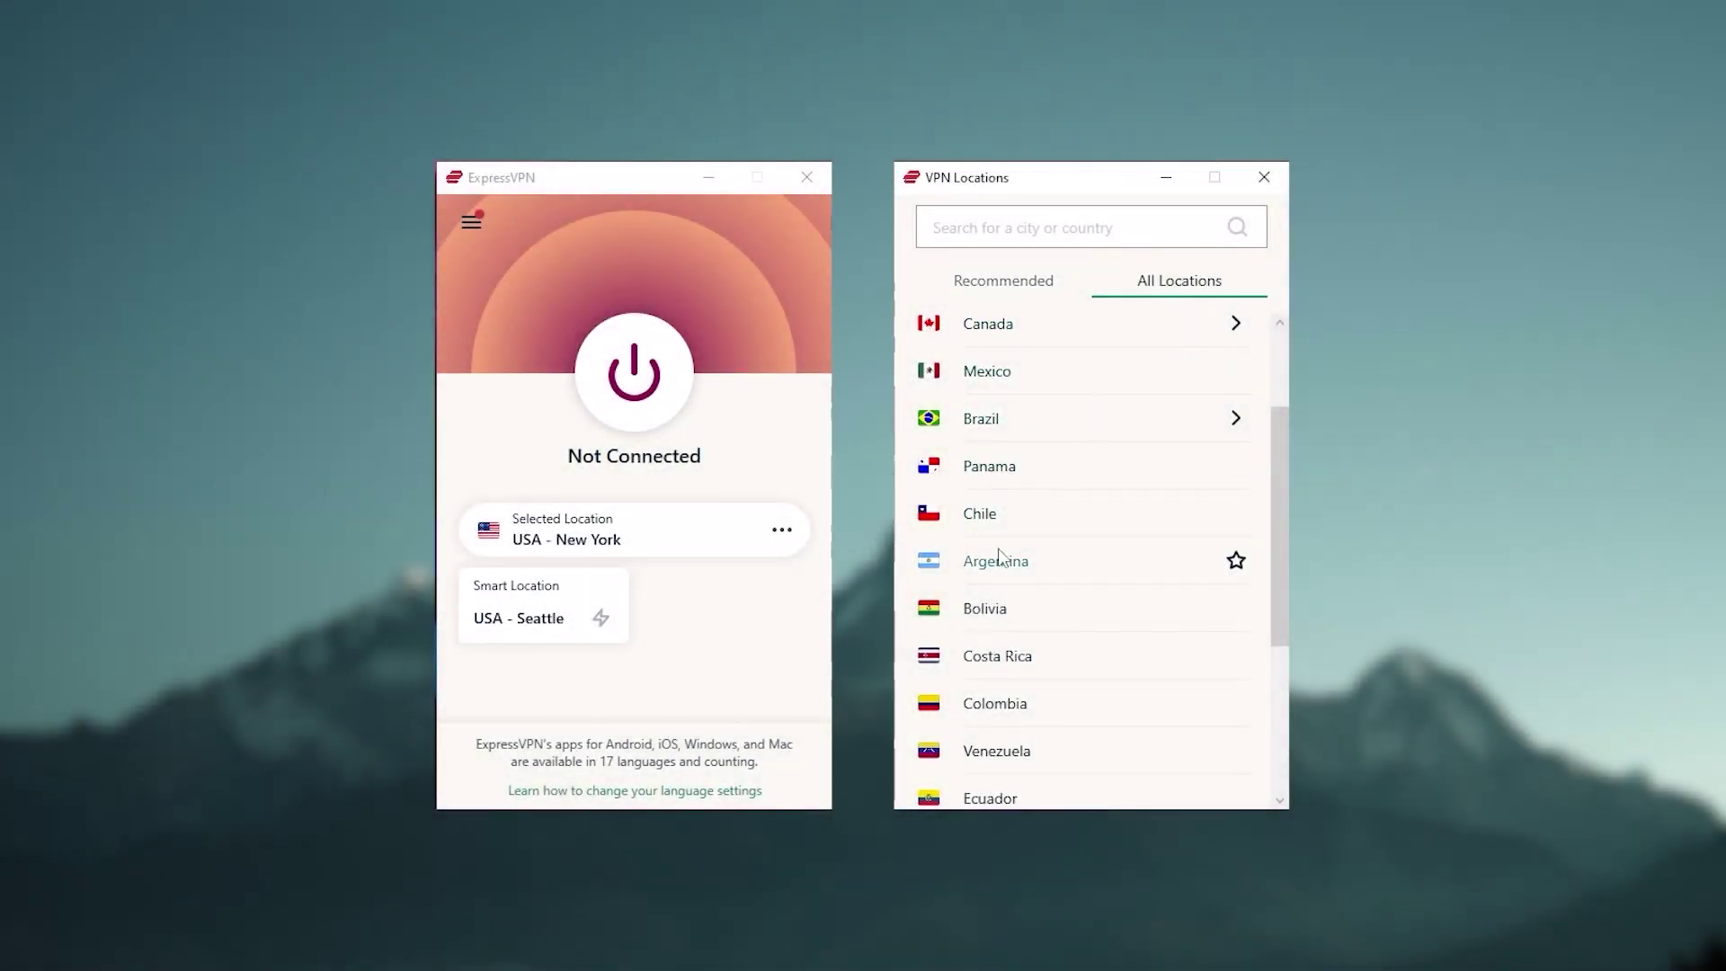
Expand Europe in ExpressVPN's All Locations list, then show NordVPN's full server and country list.
scroll(1125, 516, down, 2)
scroll(1125, 516, up, 4)
scroll(1124, 518, down, 6)
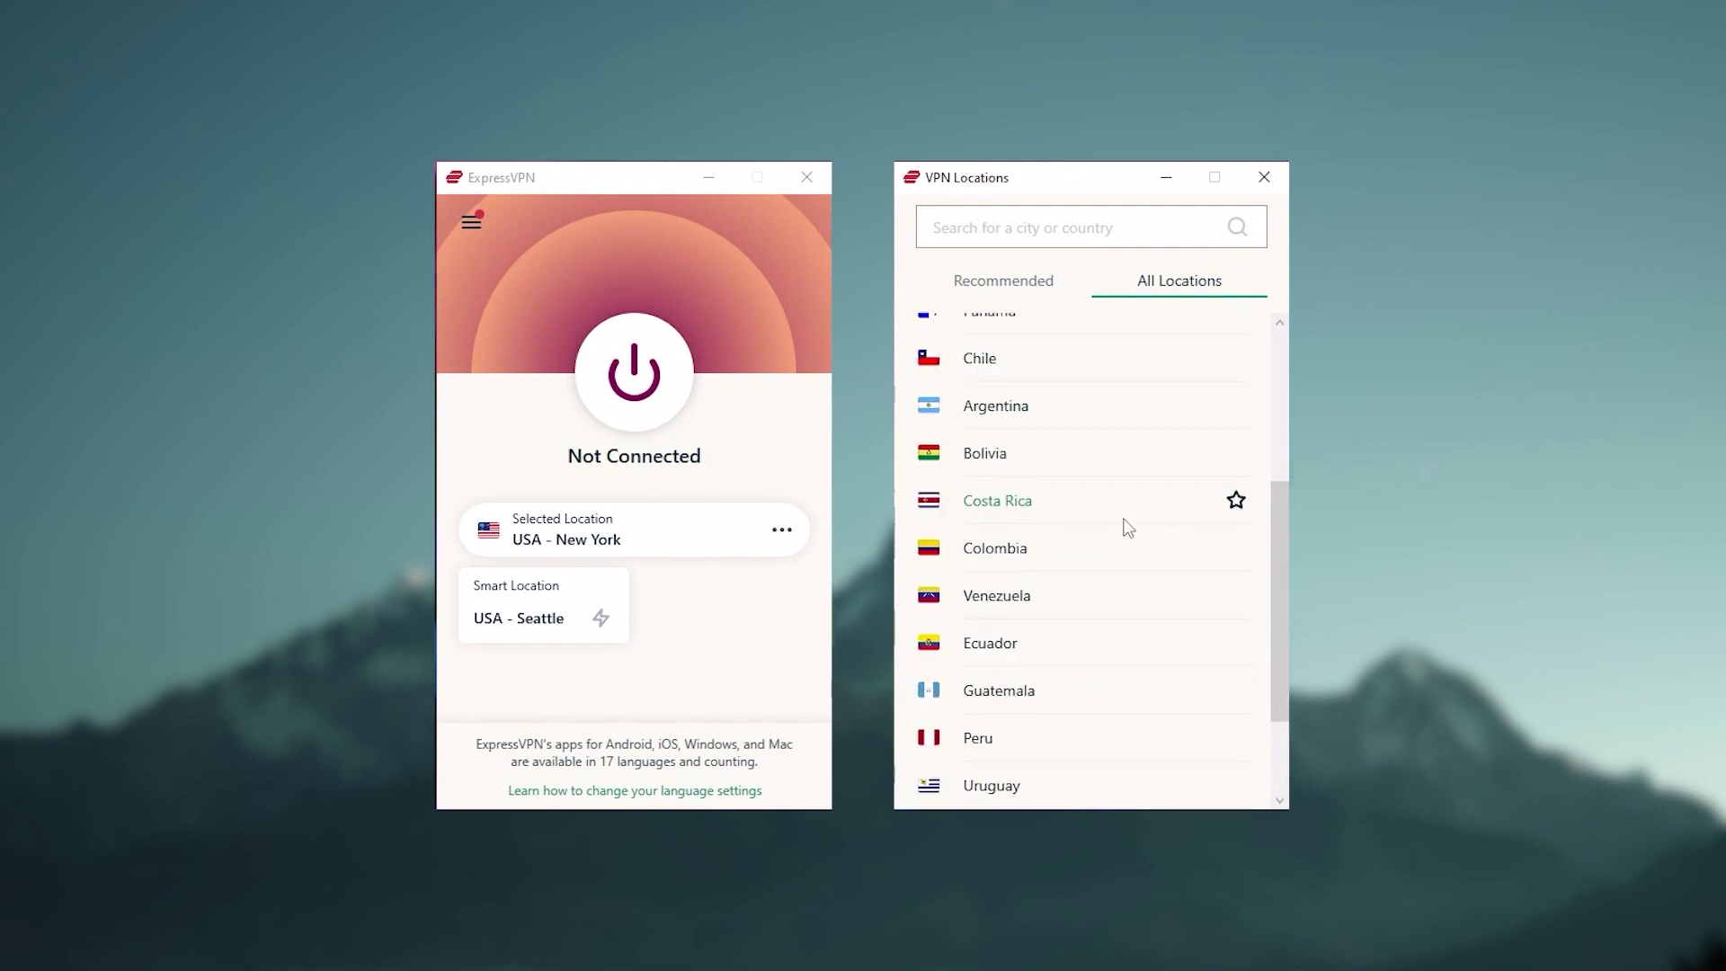
scroll(1124, 526, down, 1)
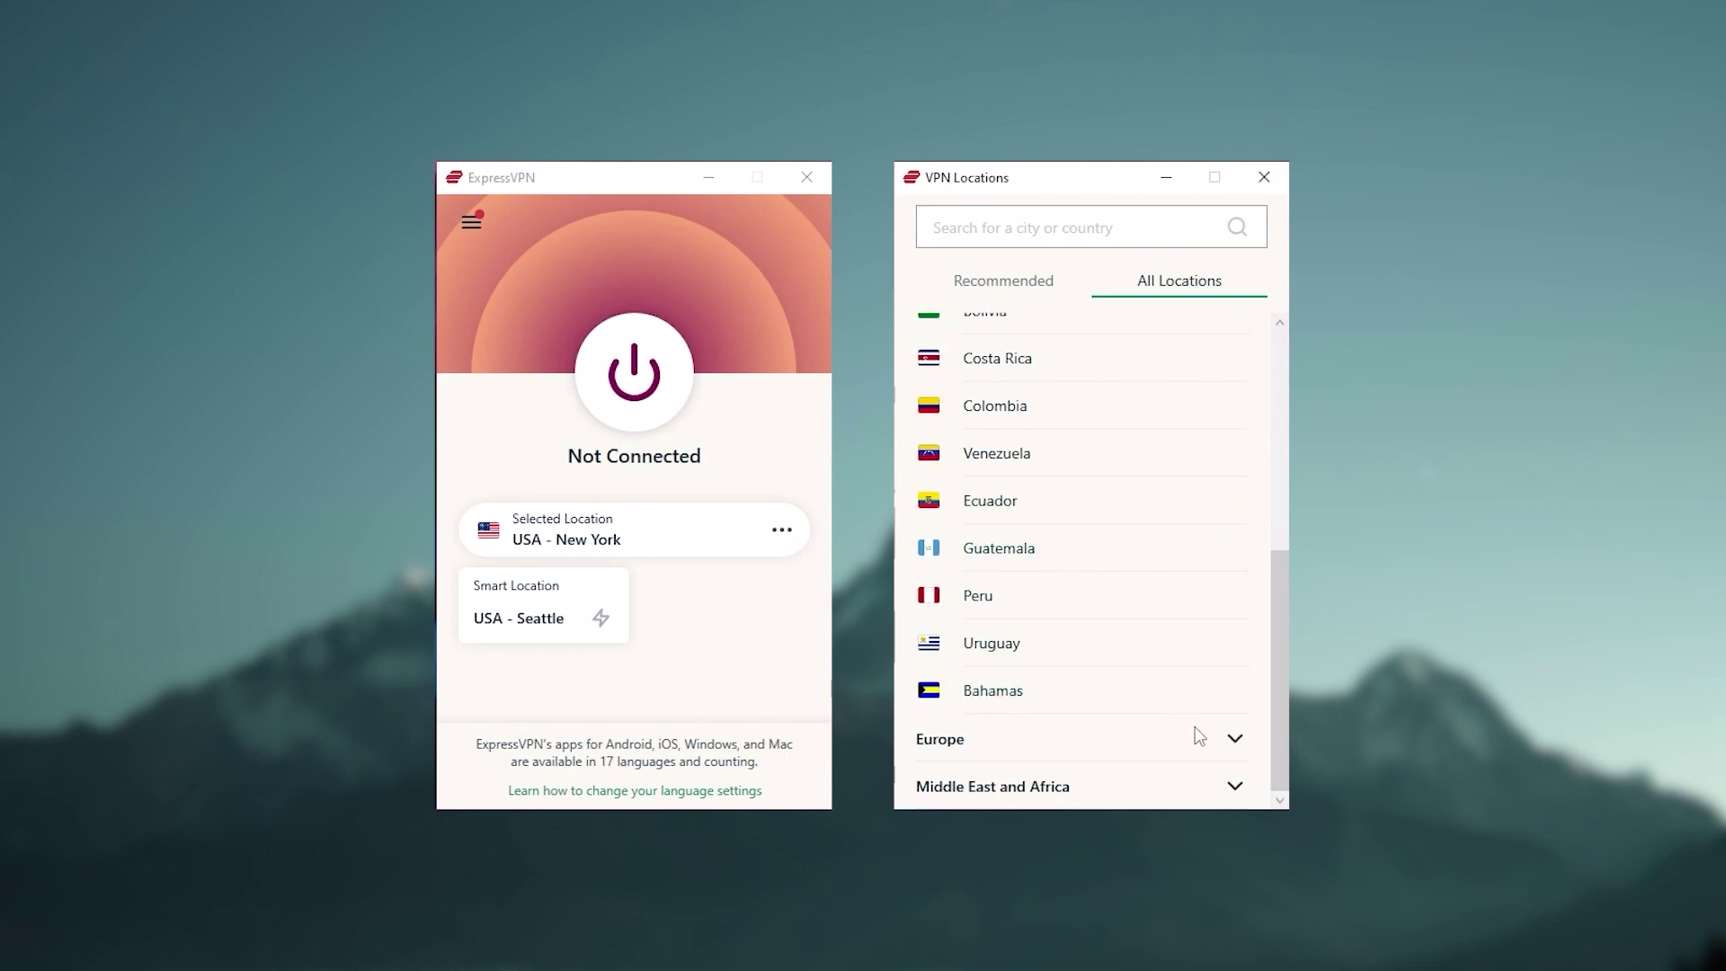
click(1231, 741)
scroll(1112, 536, down, 3)
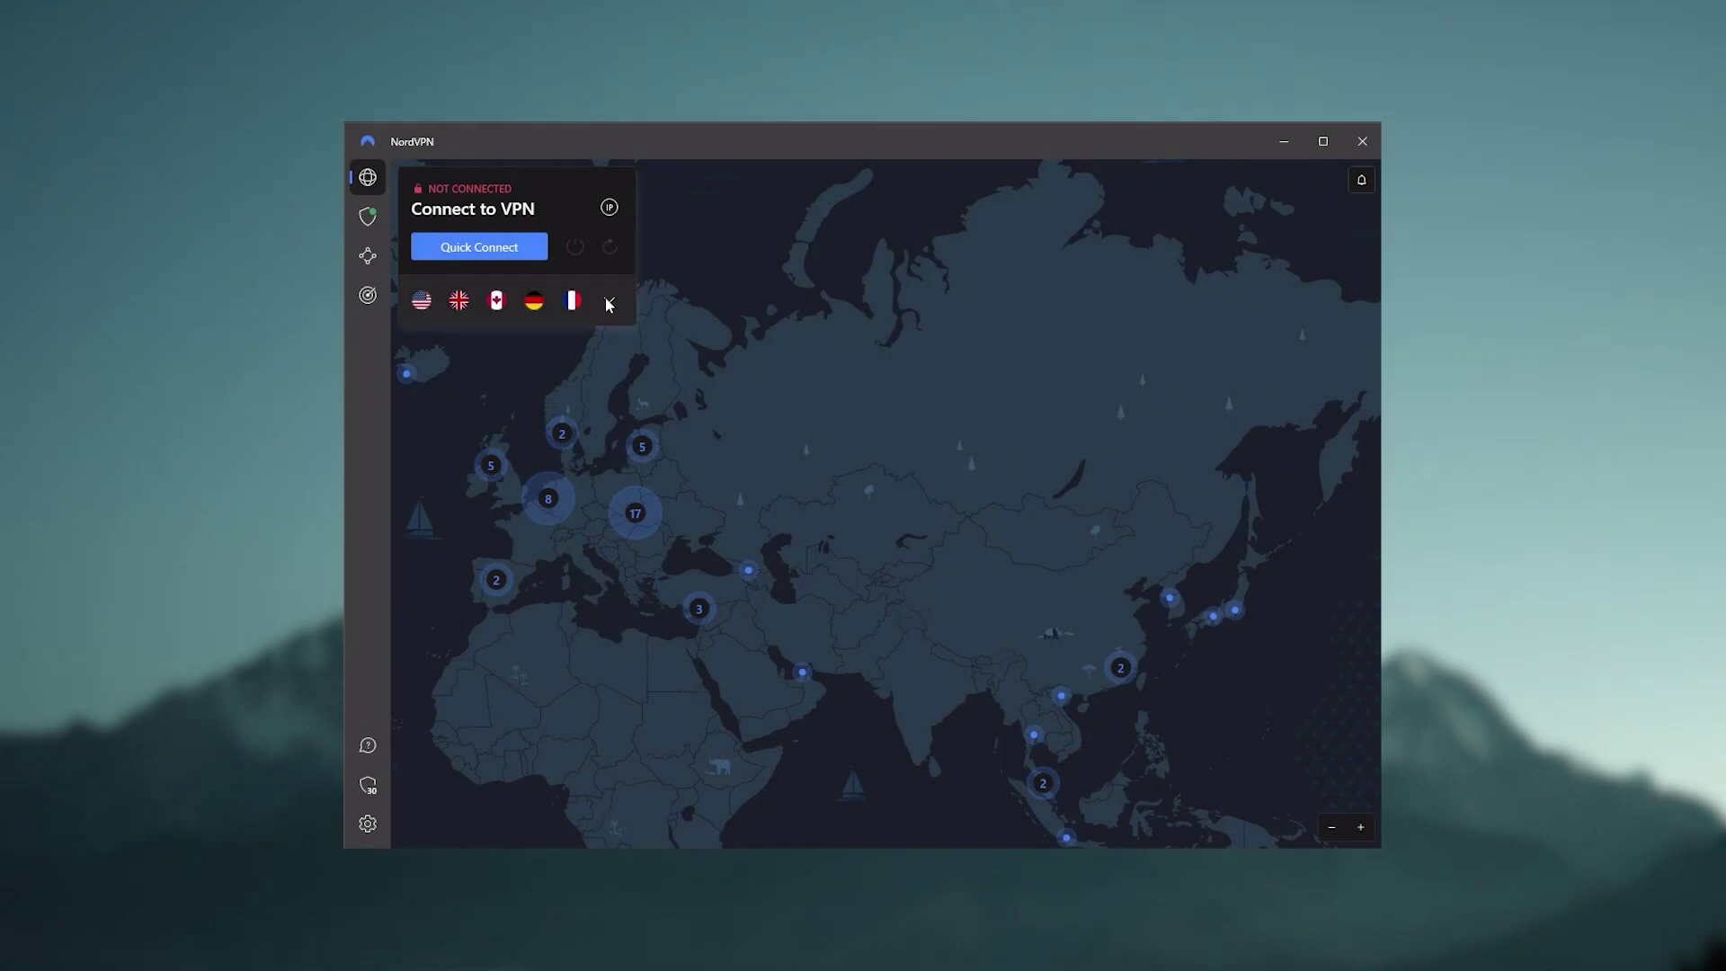
click(609, 302)
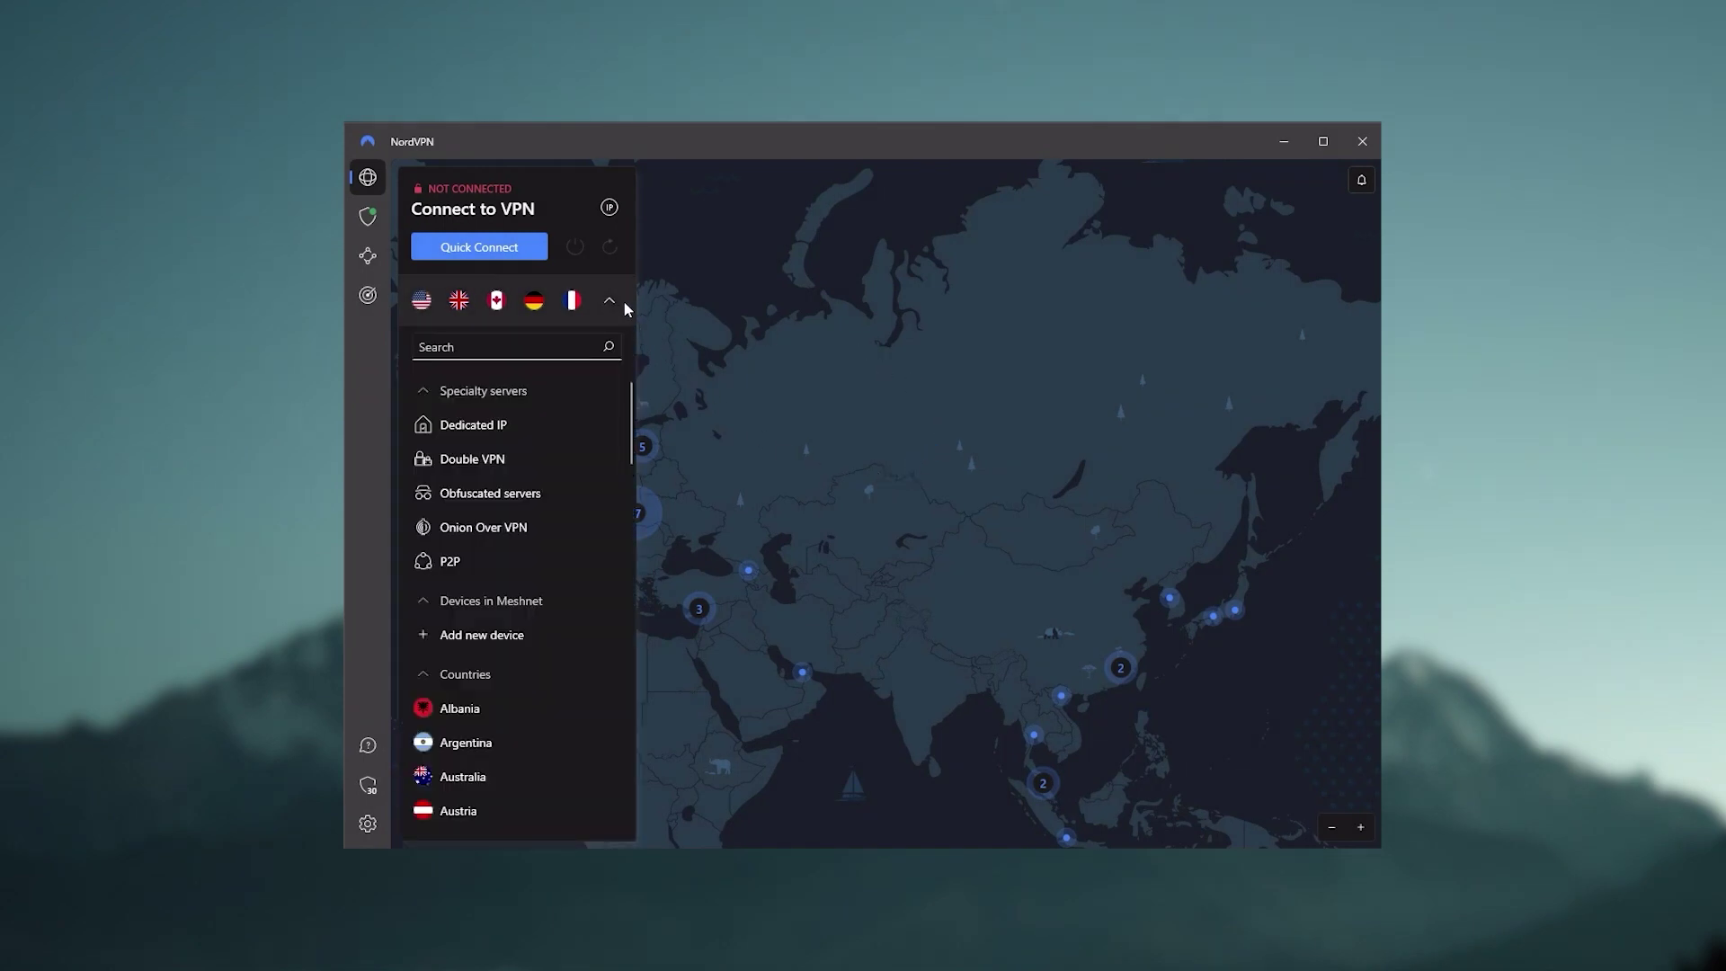
Hide NordVPN's server list and pan the map over Greenland, Europe, Russia, Asia and Australia.
click(609, 300)
drag(888, 577, 1082, 549)
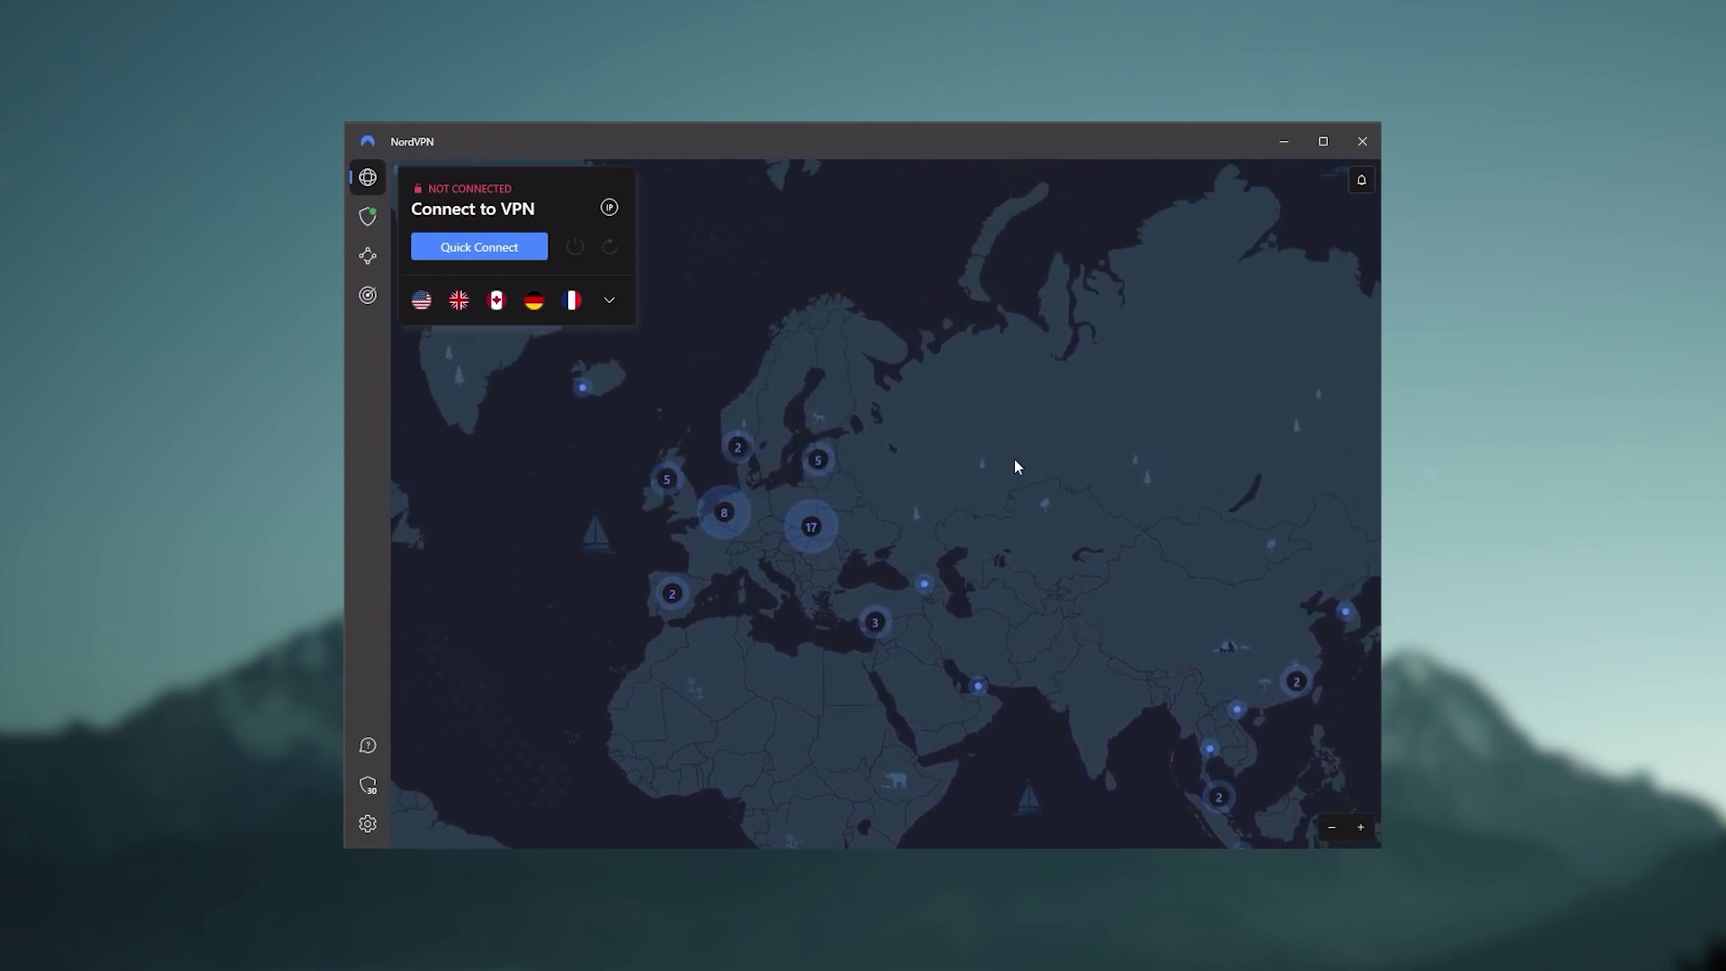
drag(1017, 470, 1232, 633)
drag(614, 488, 771, 470)
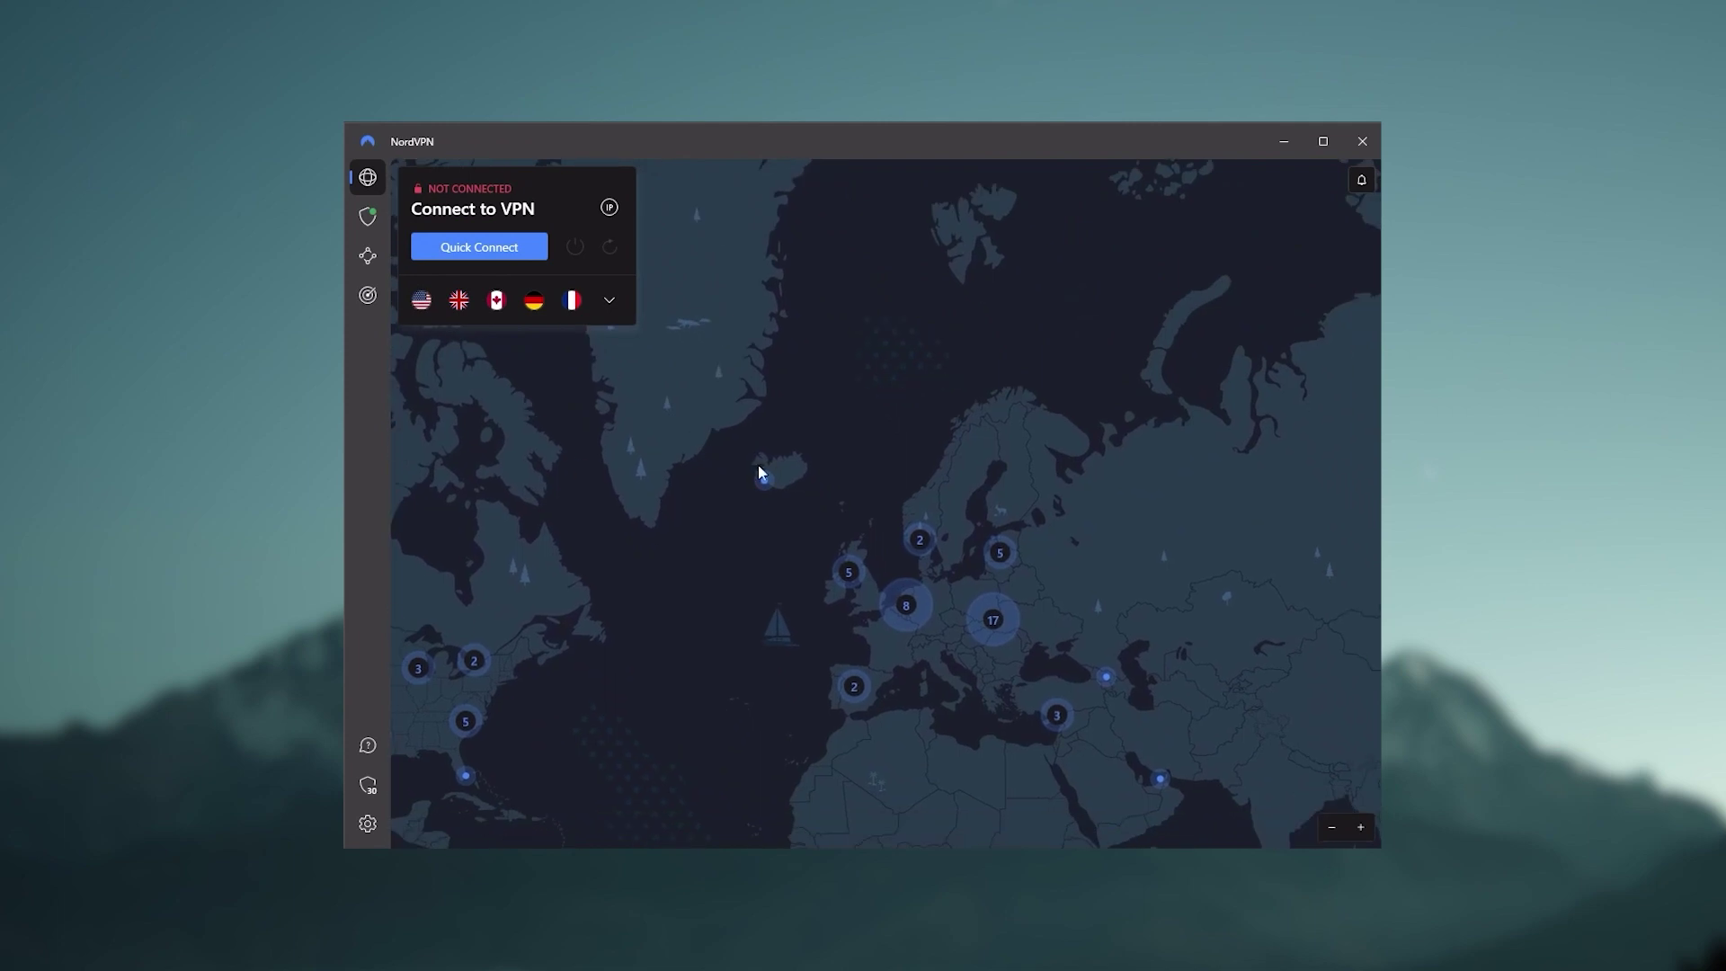
drag(1140, 489, 619, 501)
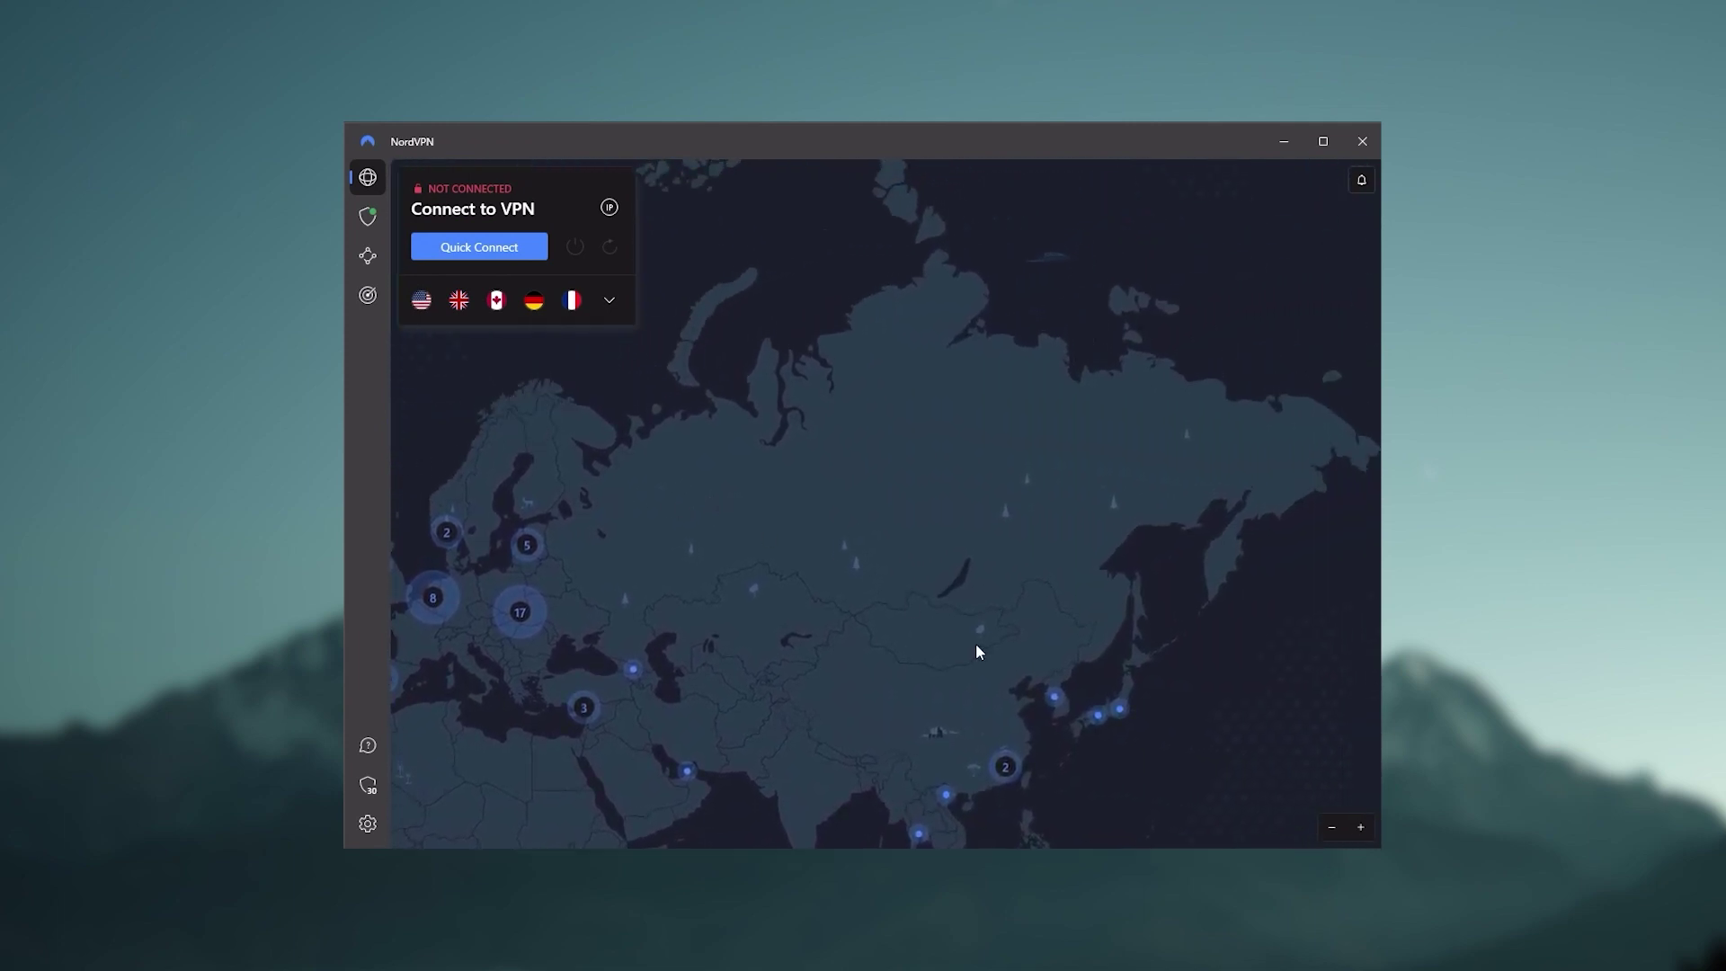
drag(974, 644, 929, 309)
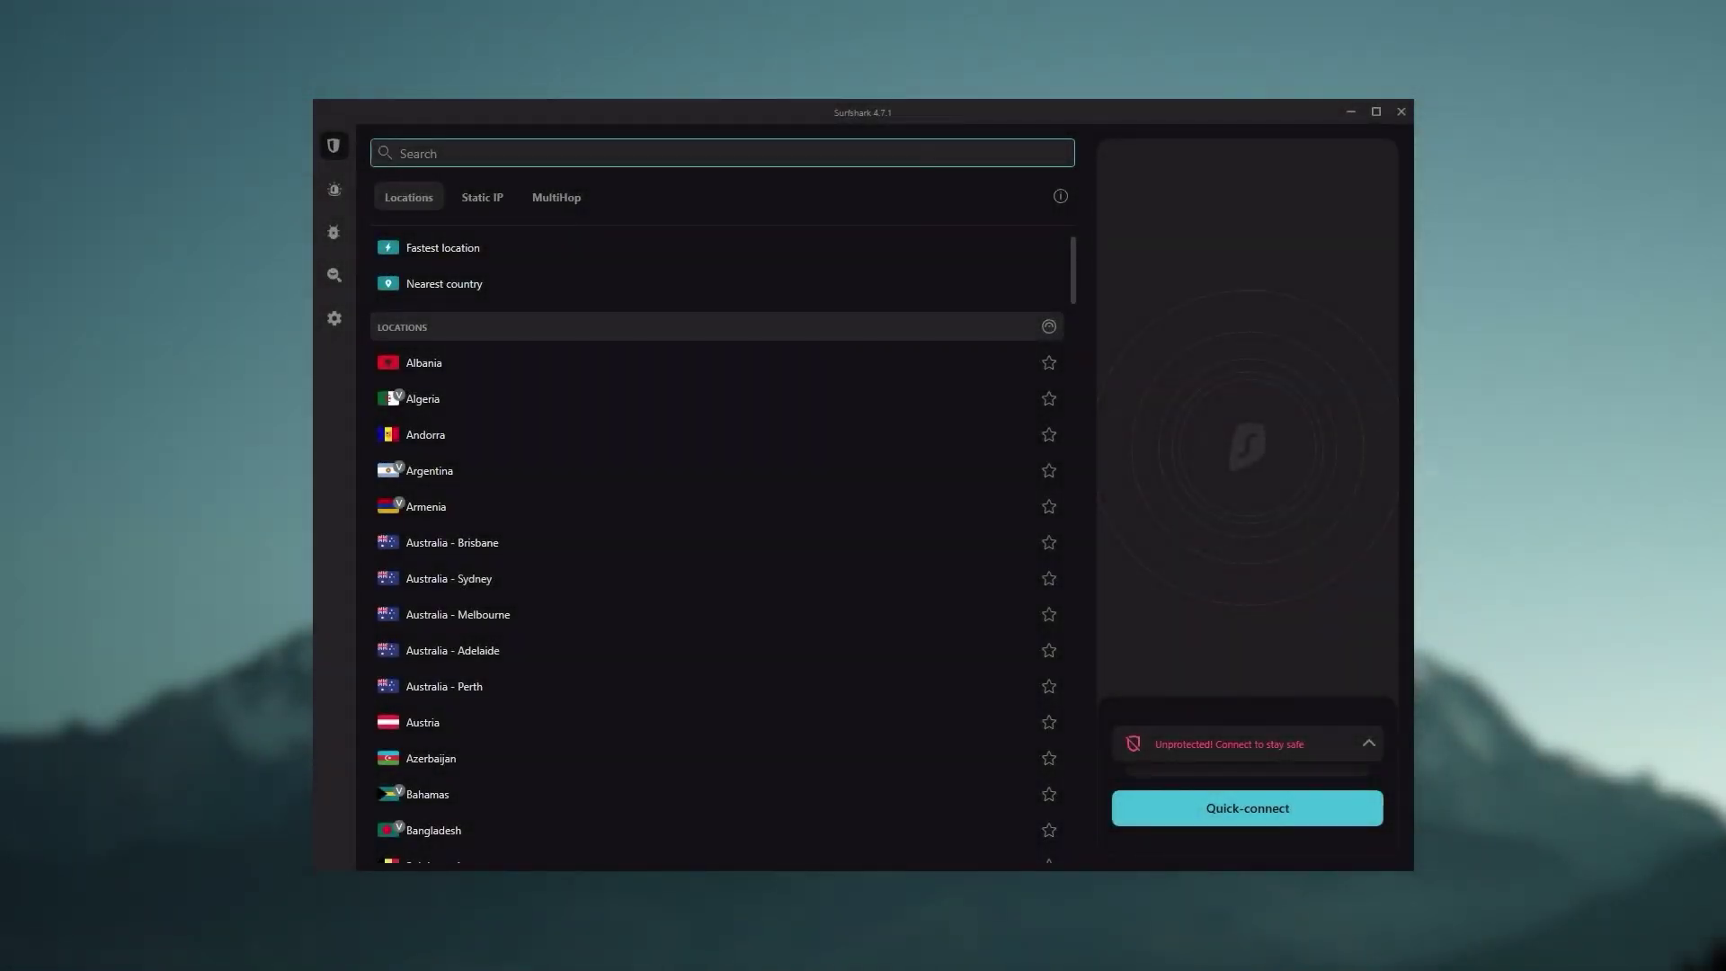
Return to the VPN locations list in the Surfshark sidebar.
scroll(719, 512, down, 4)
scroll(705, 498, up, 1)
mouse_move(364, 195)
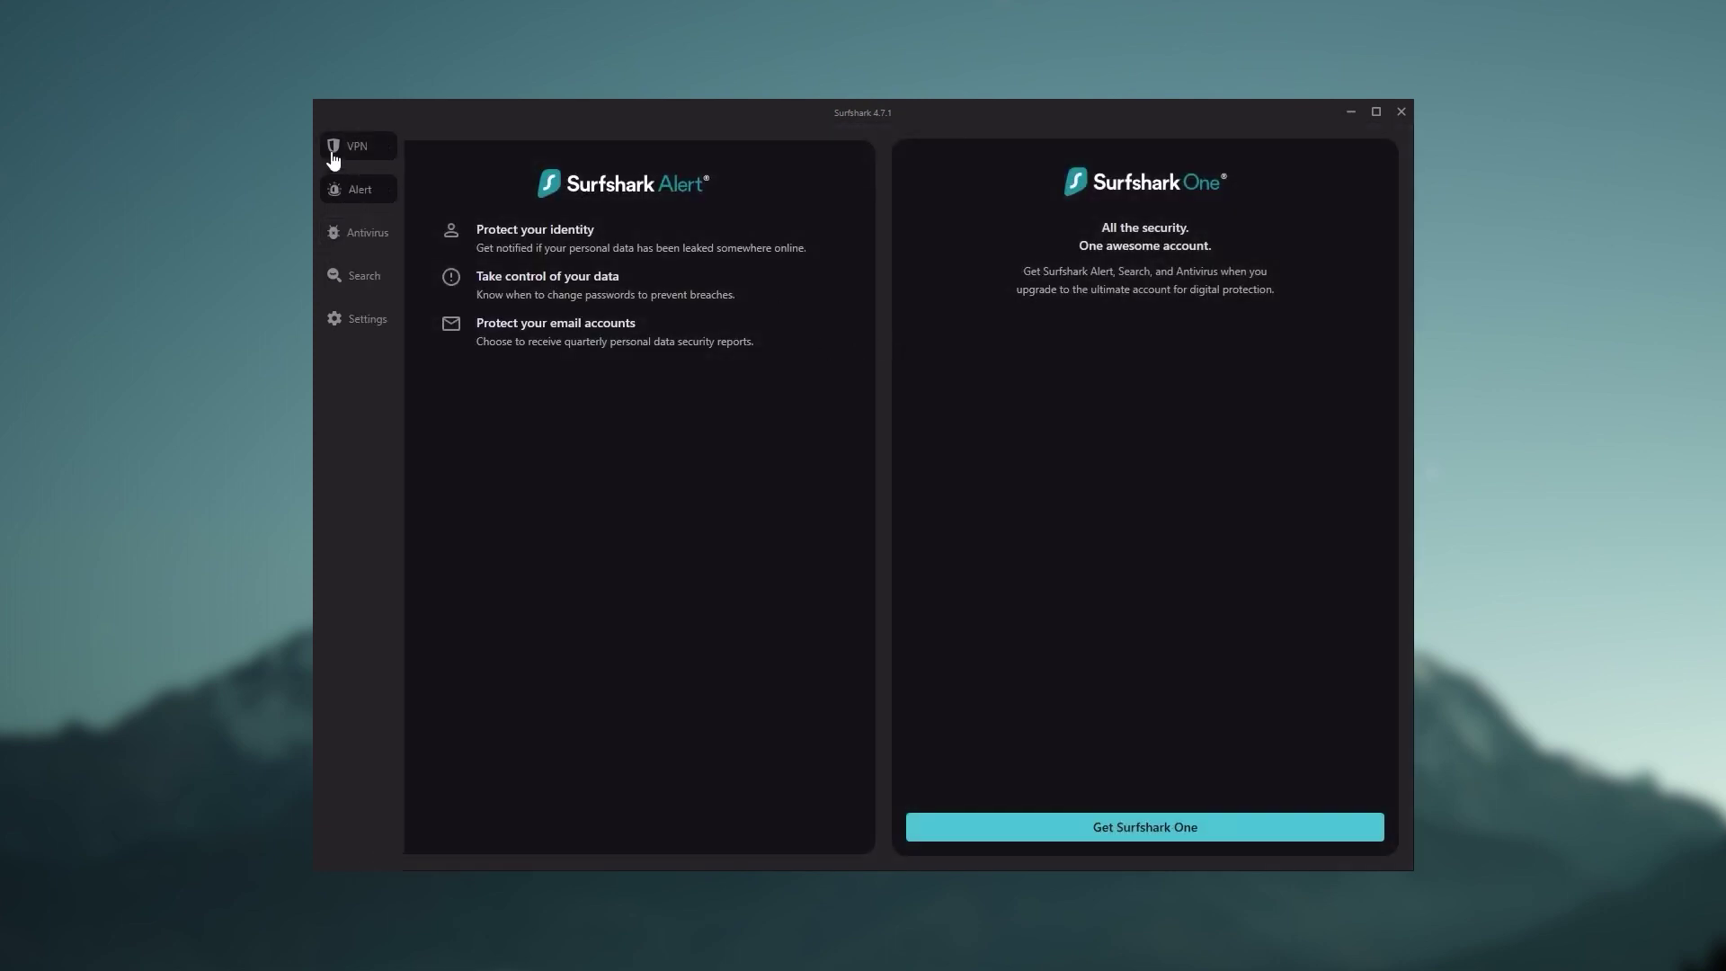
click(333, 149)
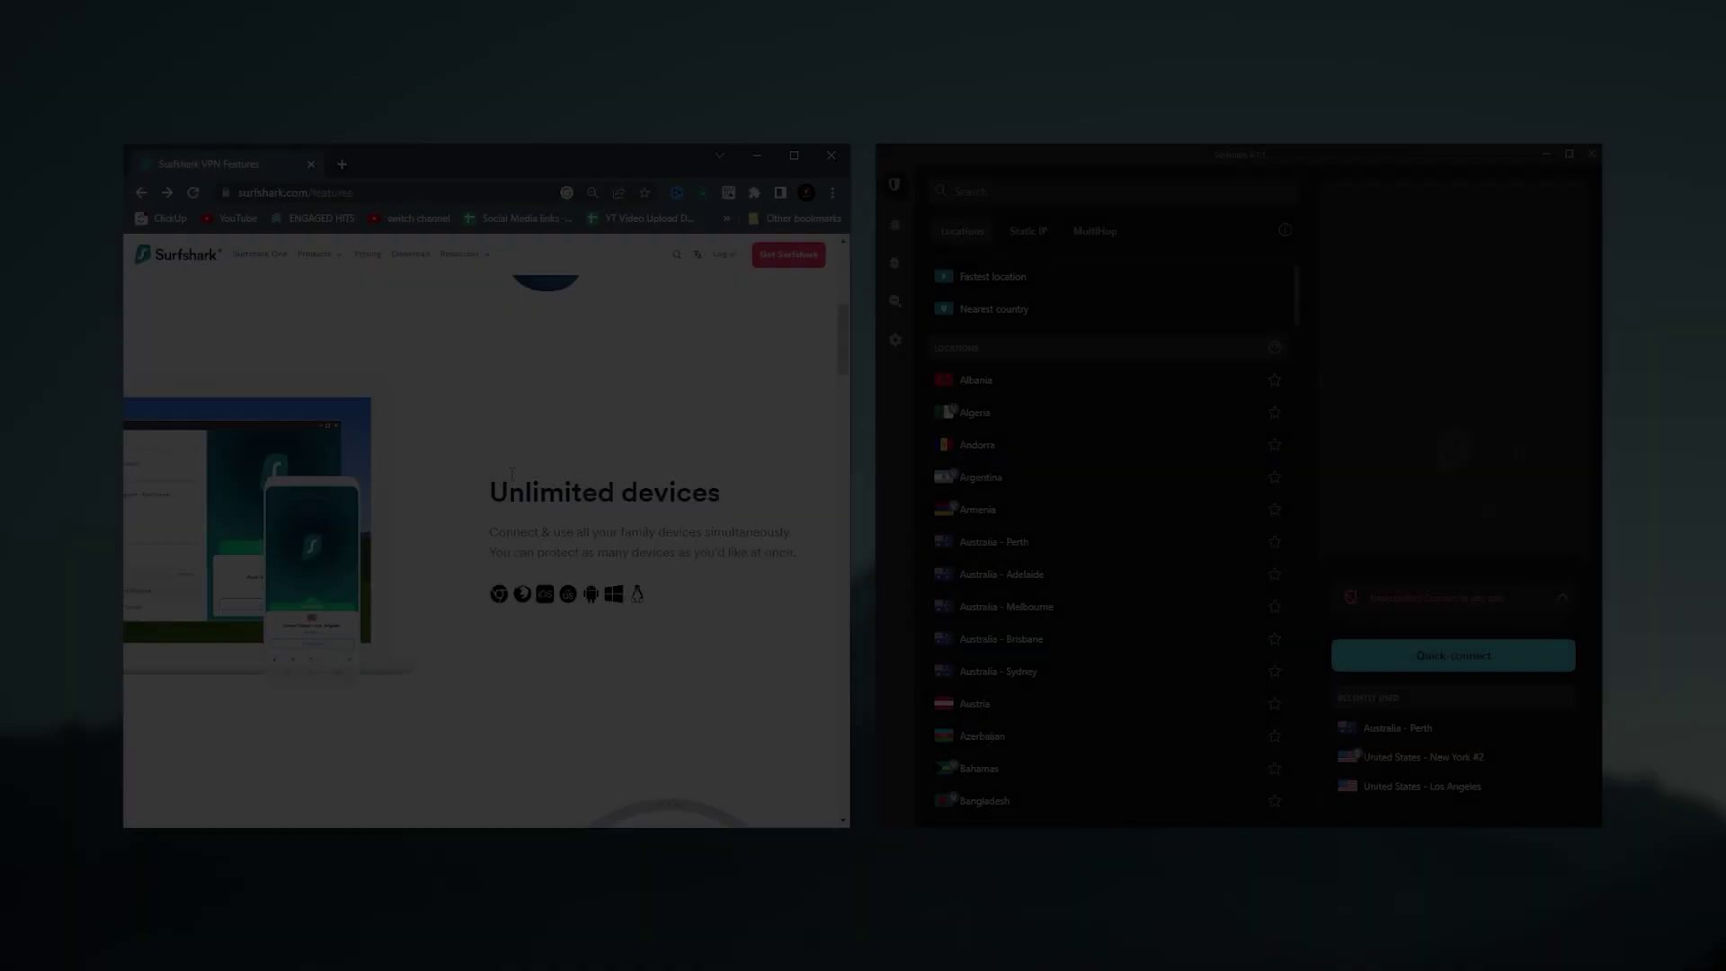
Open Surfshark's Google Chrome VPN extension download page from the features page.
scroll(590, 478, down, 1)
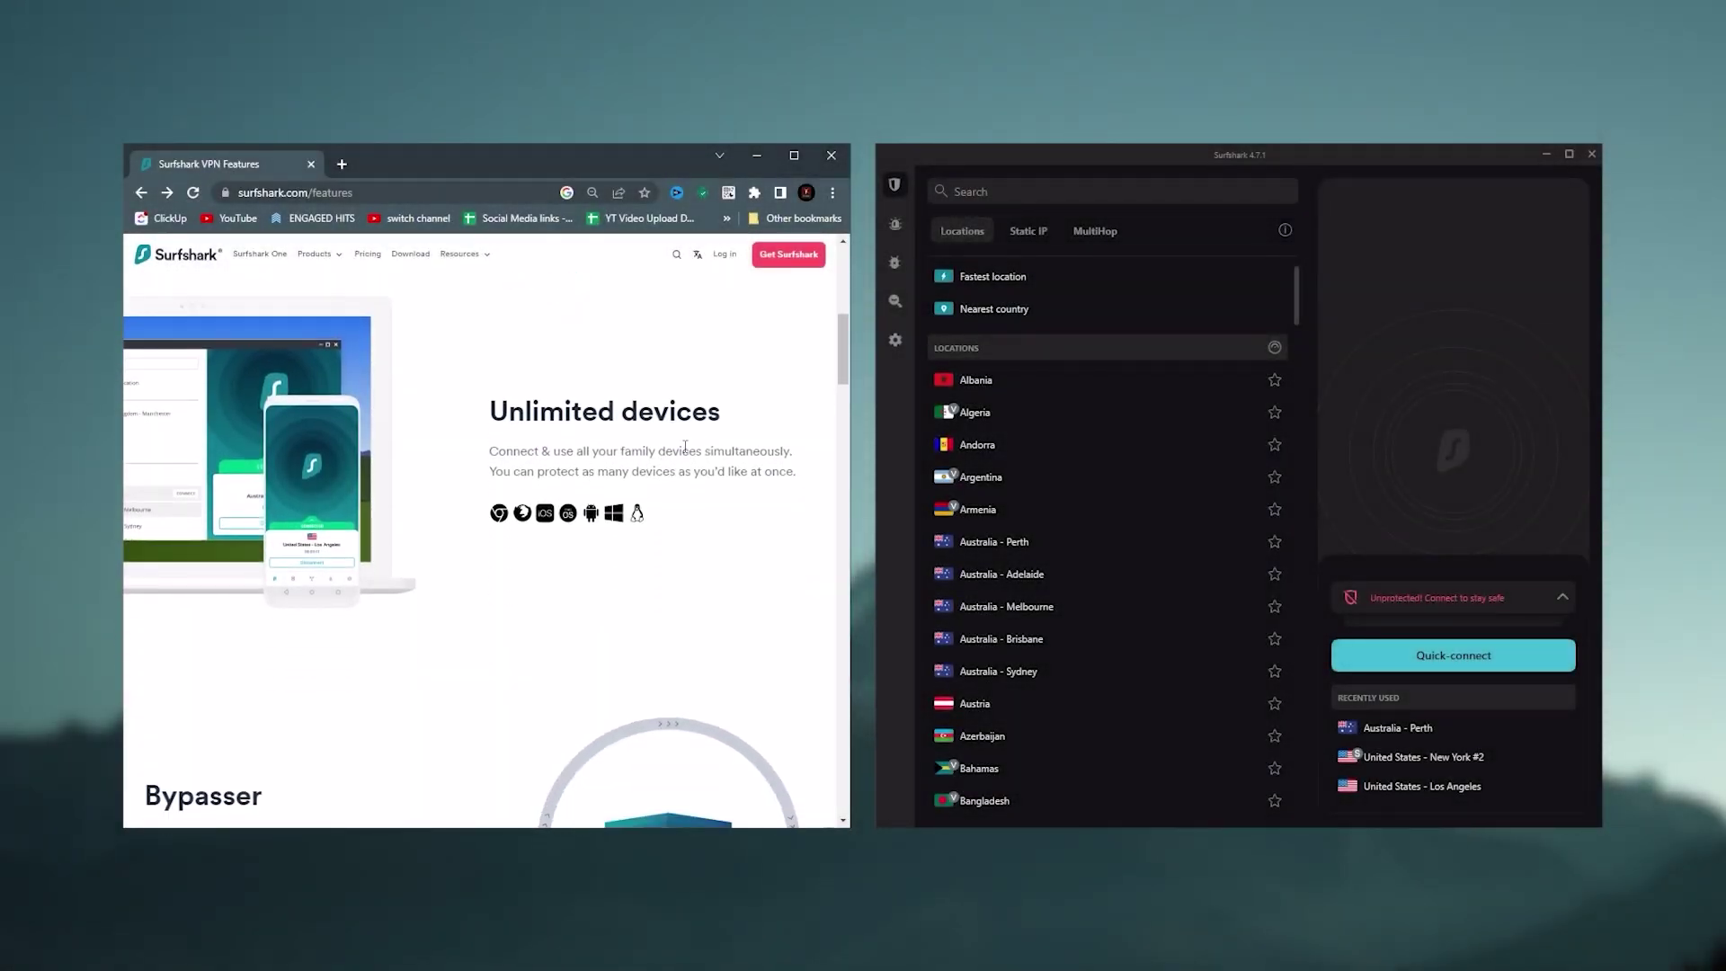
click(506, 517)
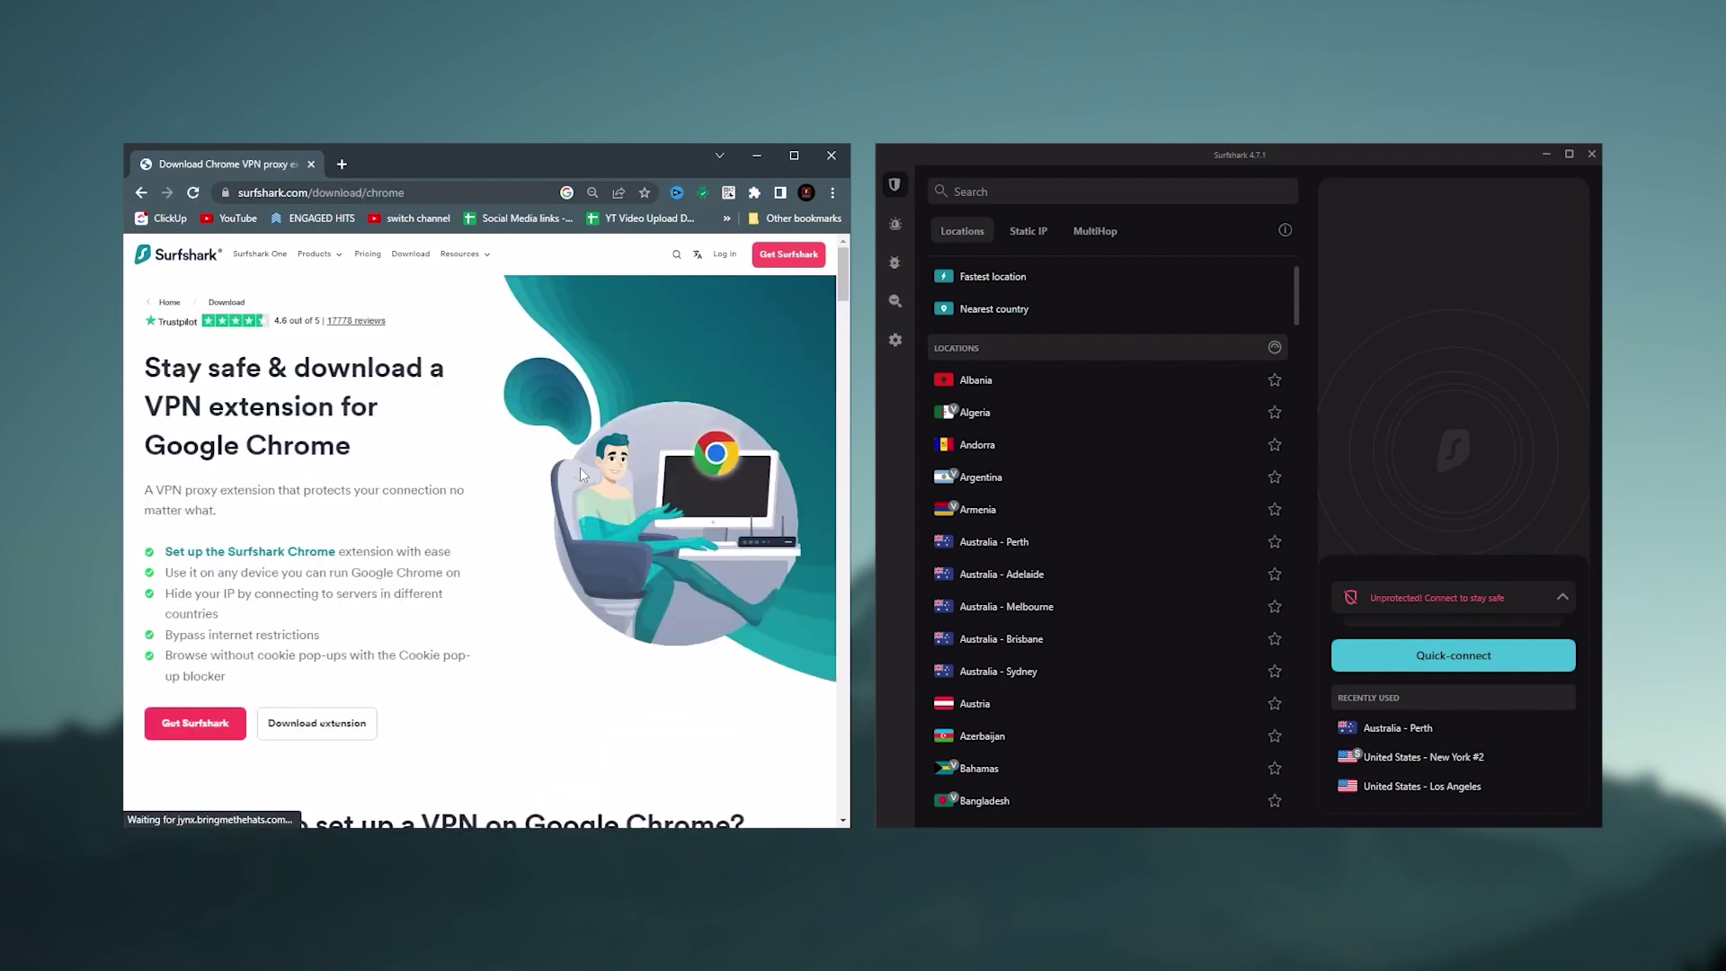
scroll(583, 472, down, 3)
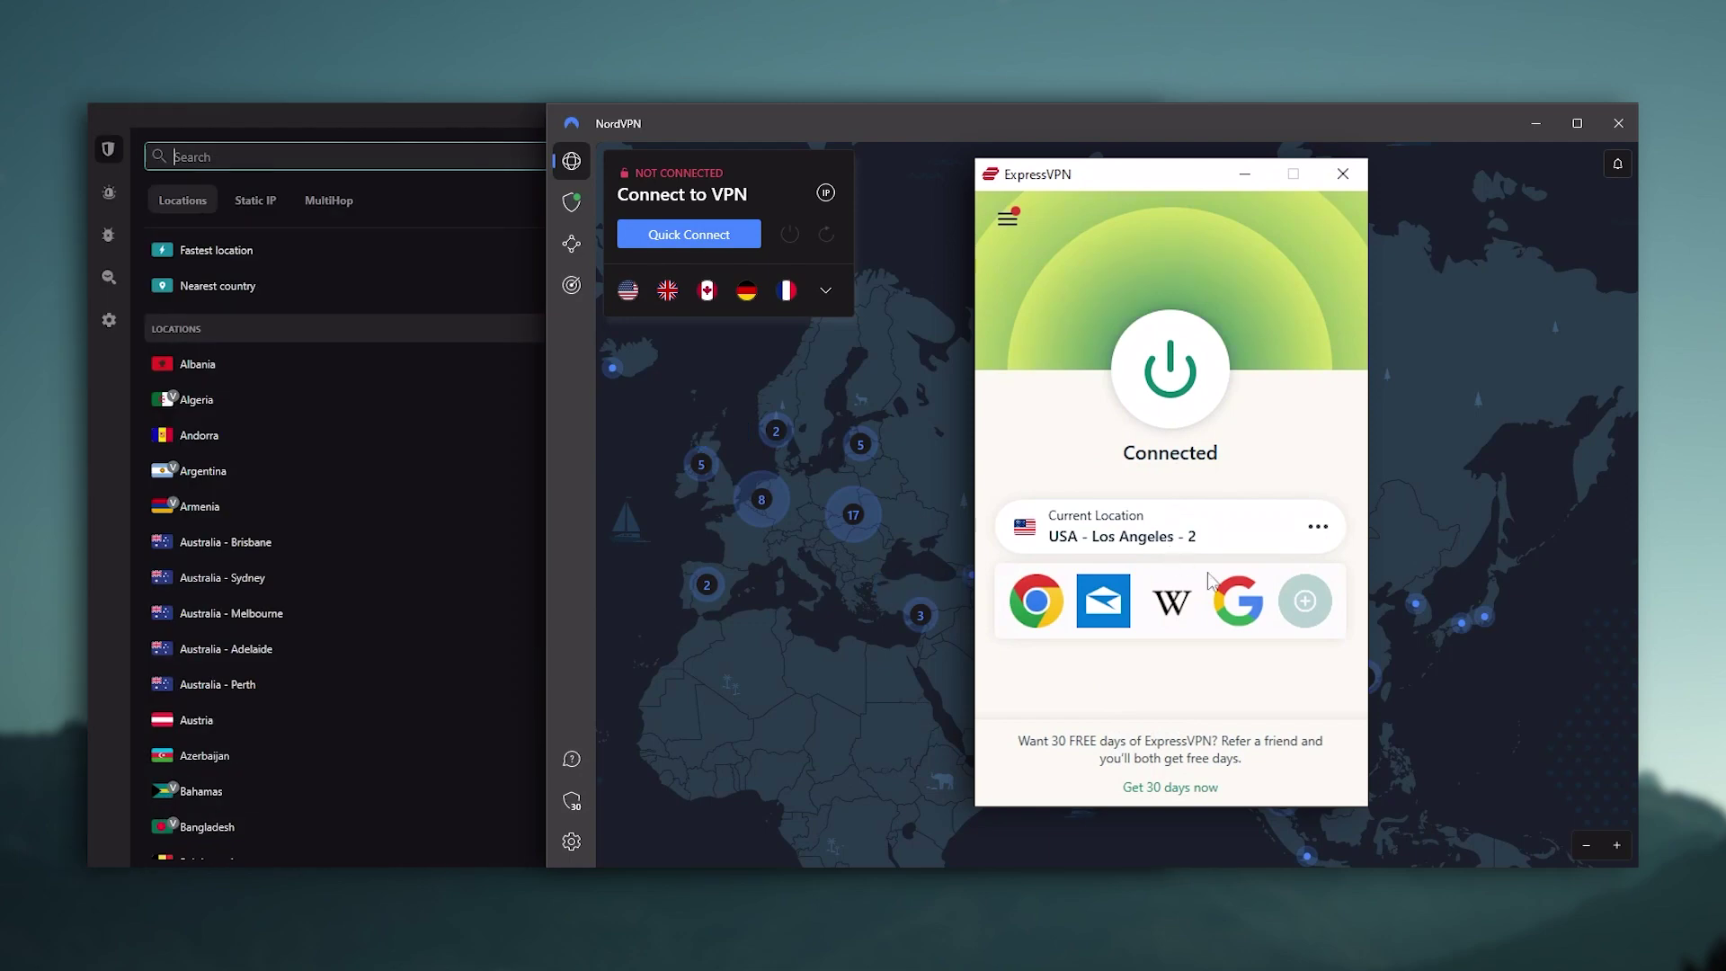
click(825, 290)
scroll(478, 502, down, 5)
scroll(479, 502, up, 3)
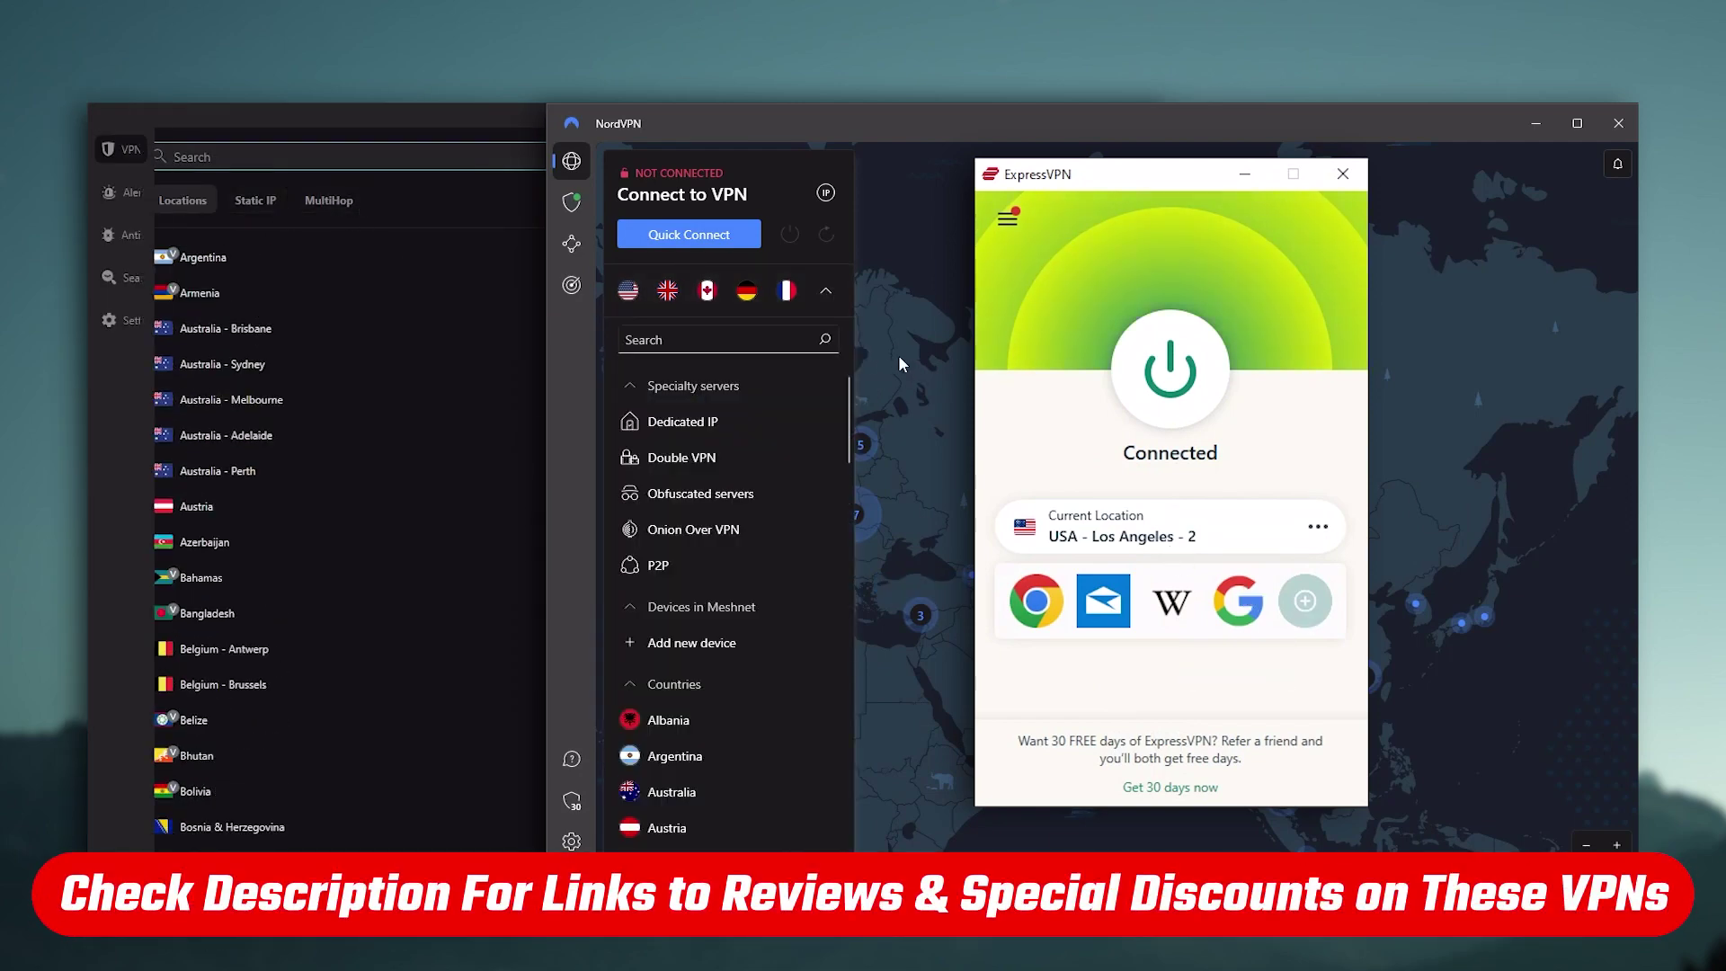
click(827, 290)
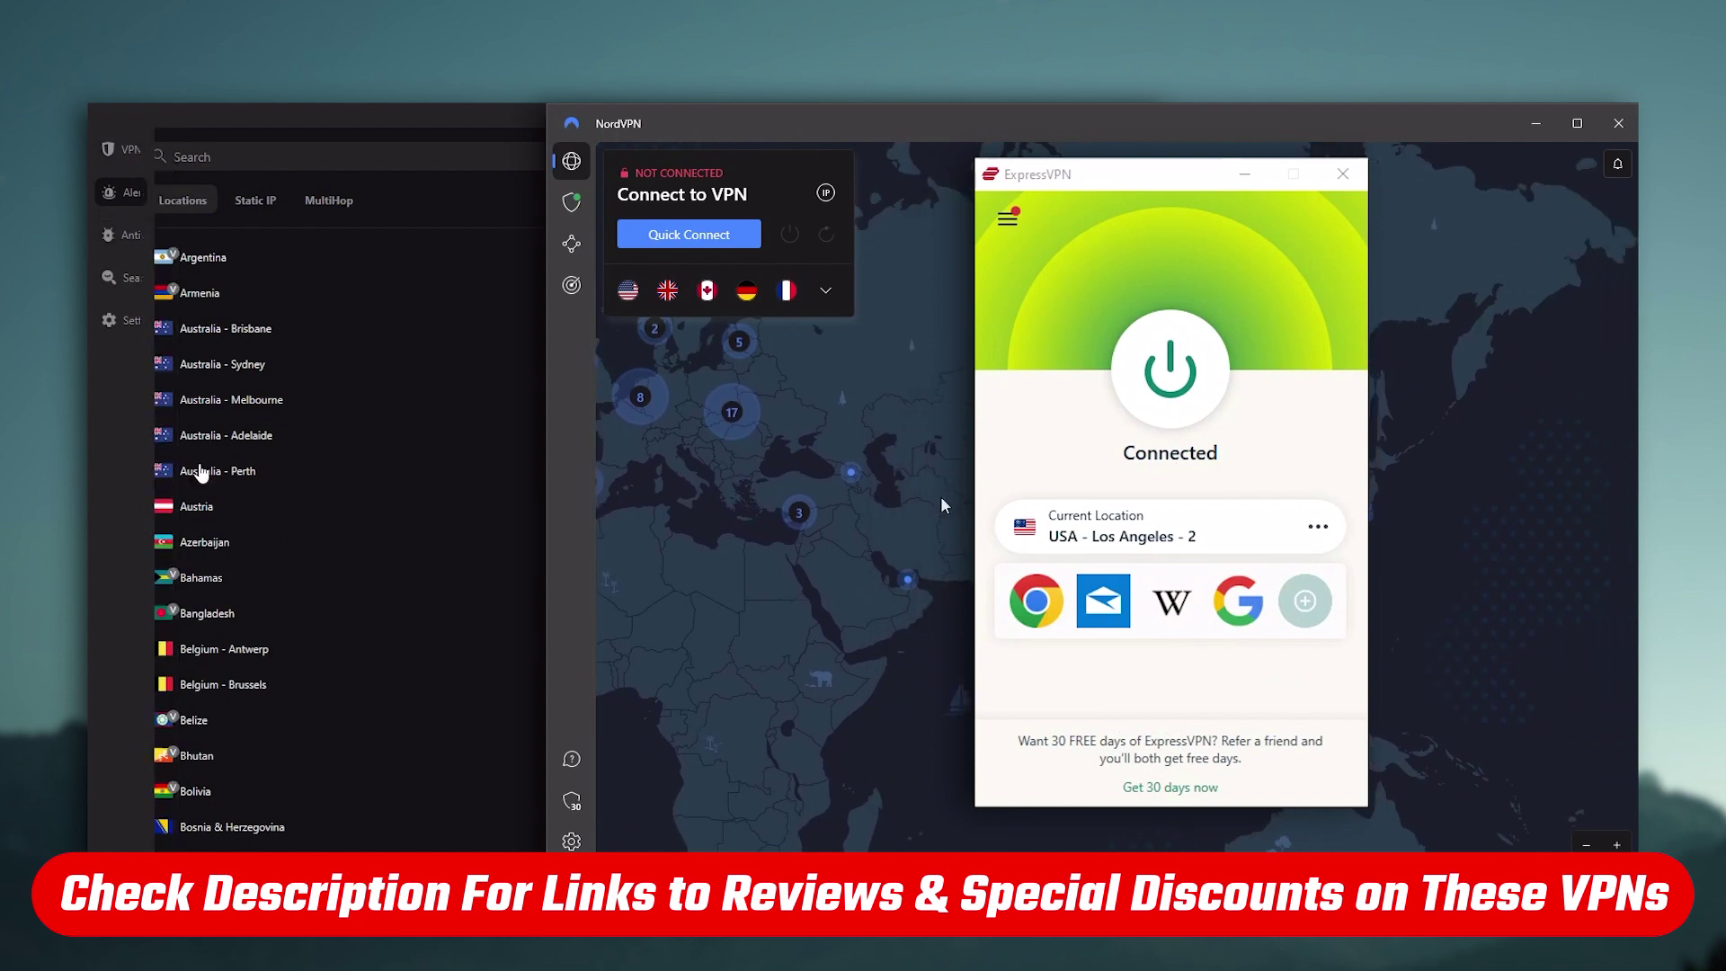
click(135, 192)
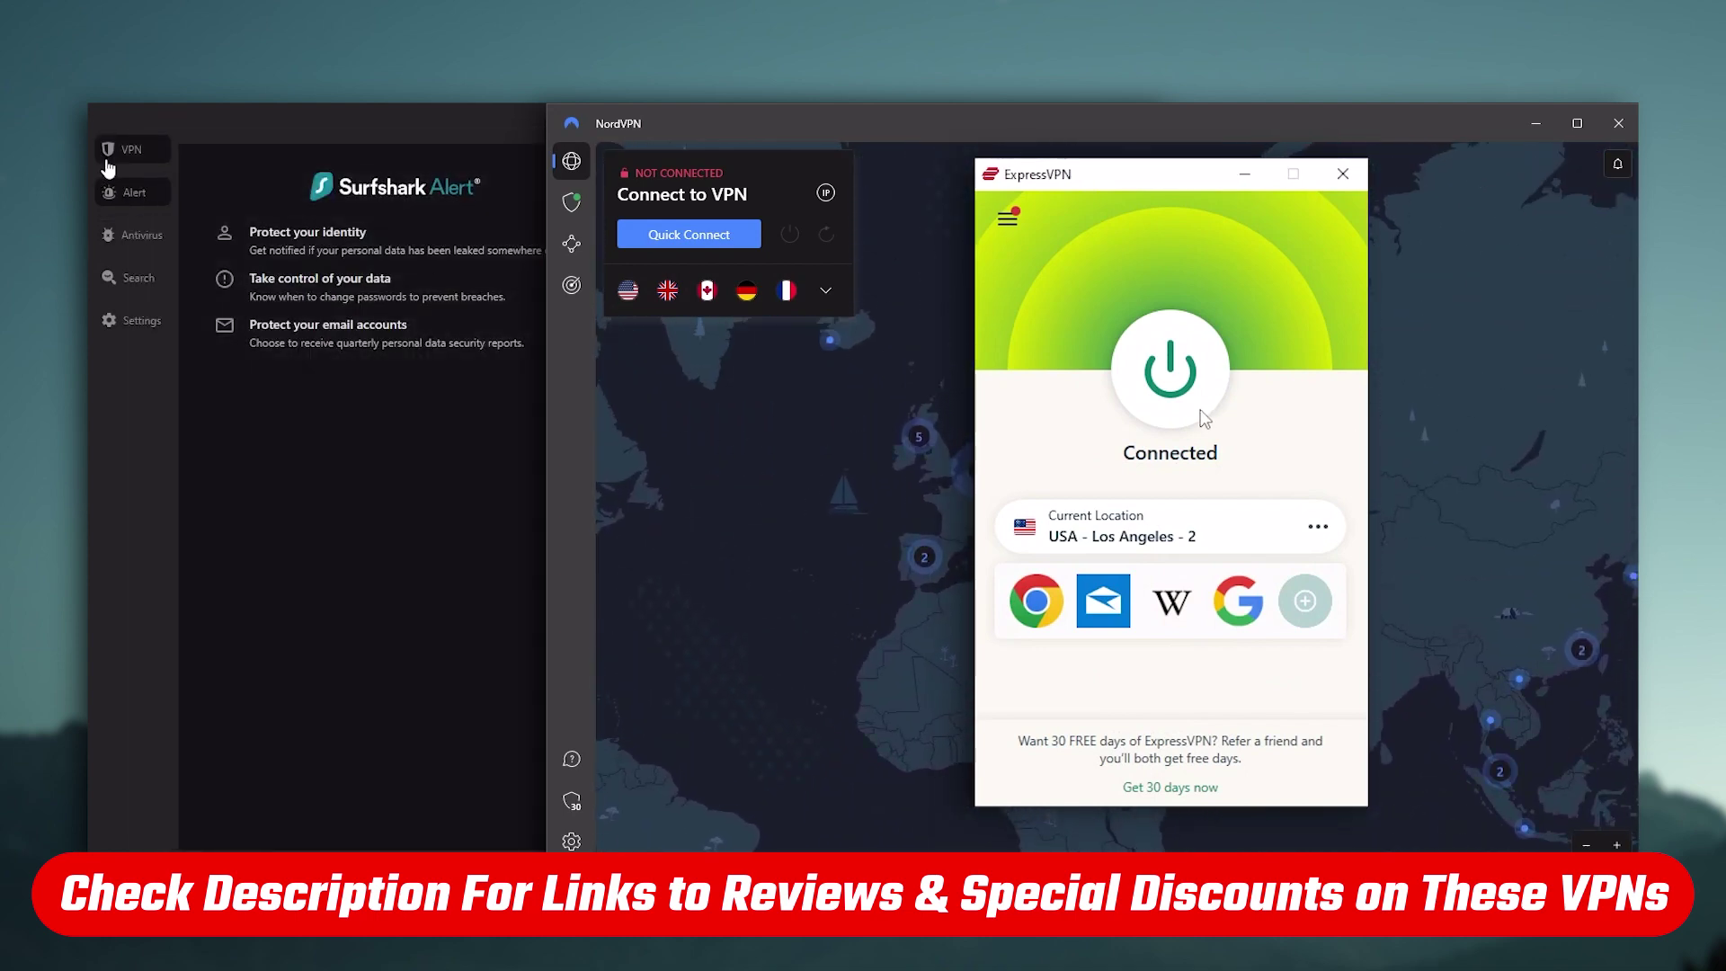
click(113, 151)
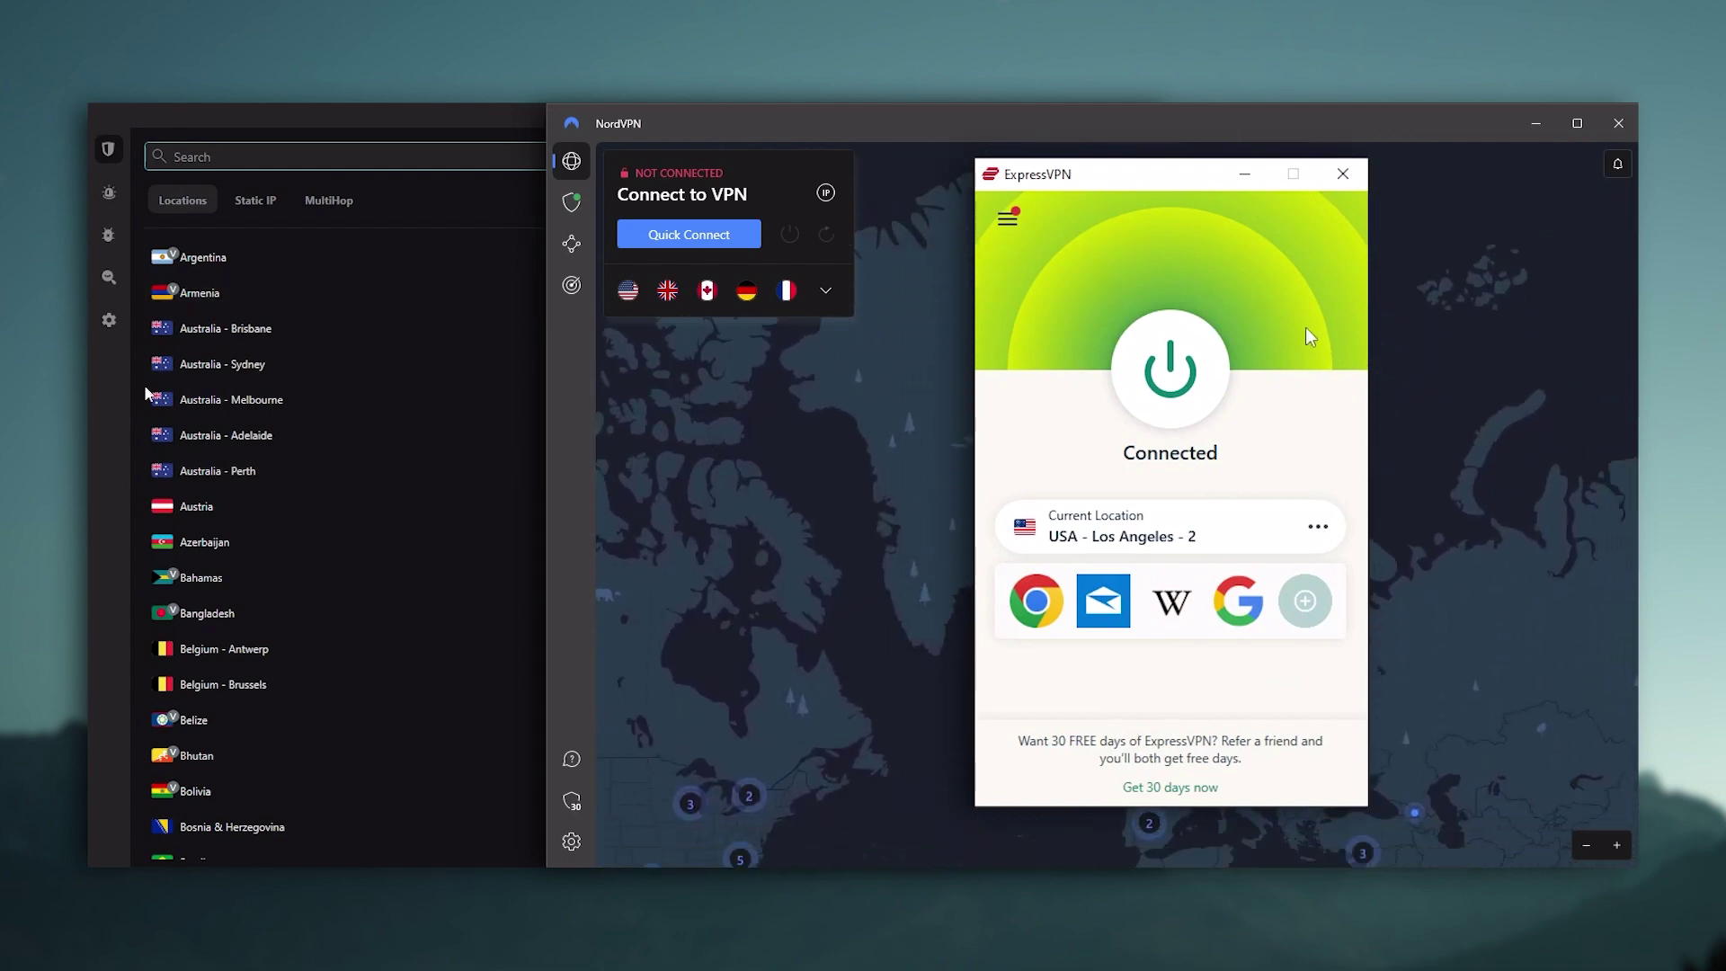
mouse_move(133, 194)
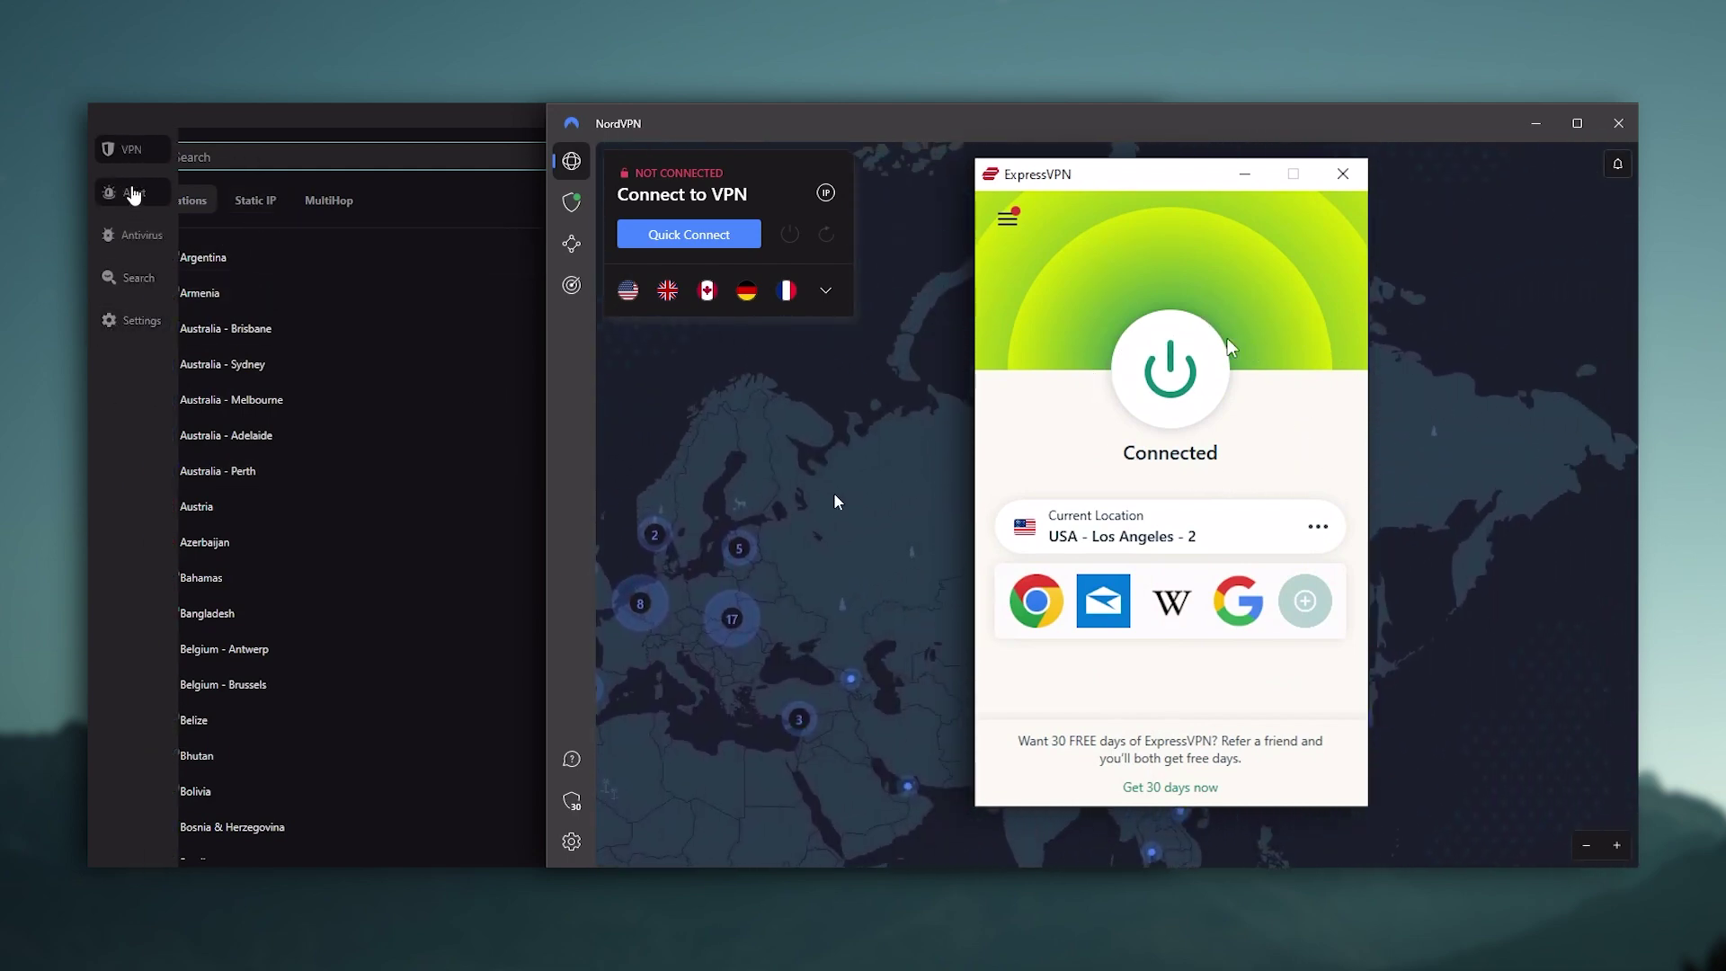